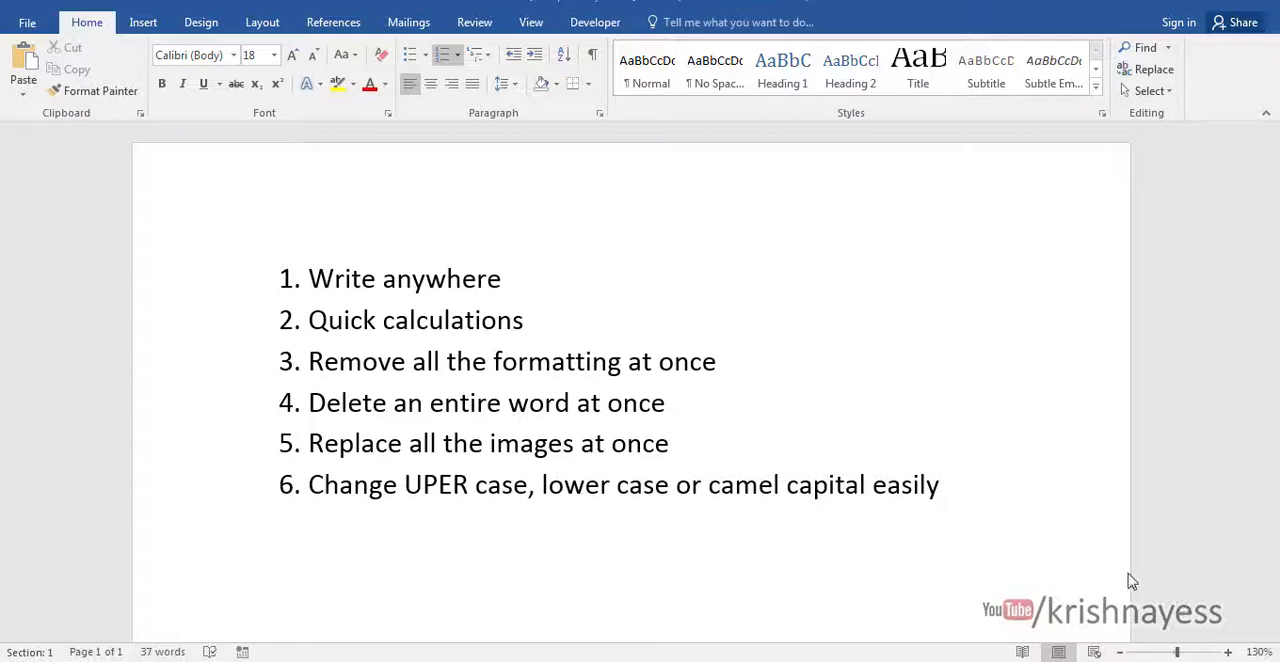
- Correct the misspelled word "UPER" to "UPPER" in the sixth list item
double_click(436, 488)
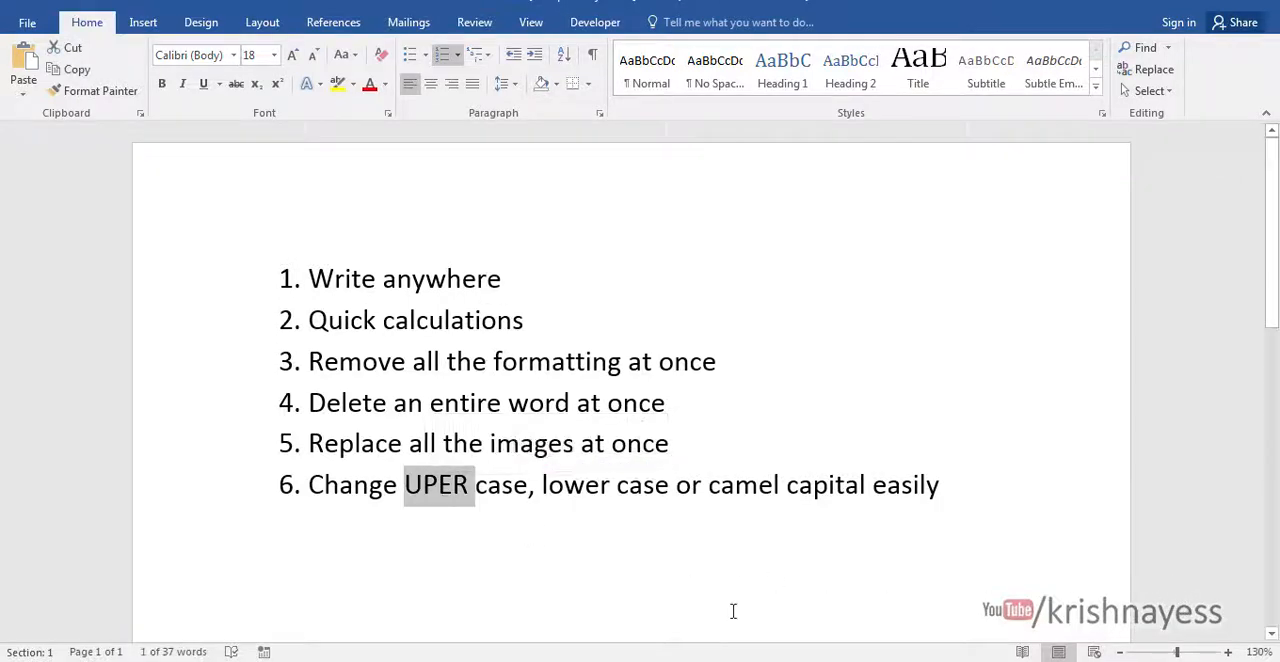
key("Right")
key("Left")
key("Left")
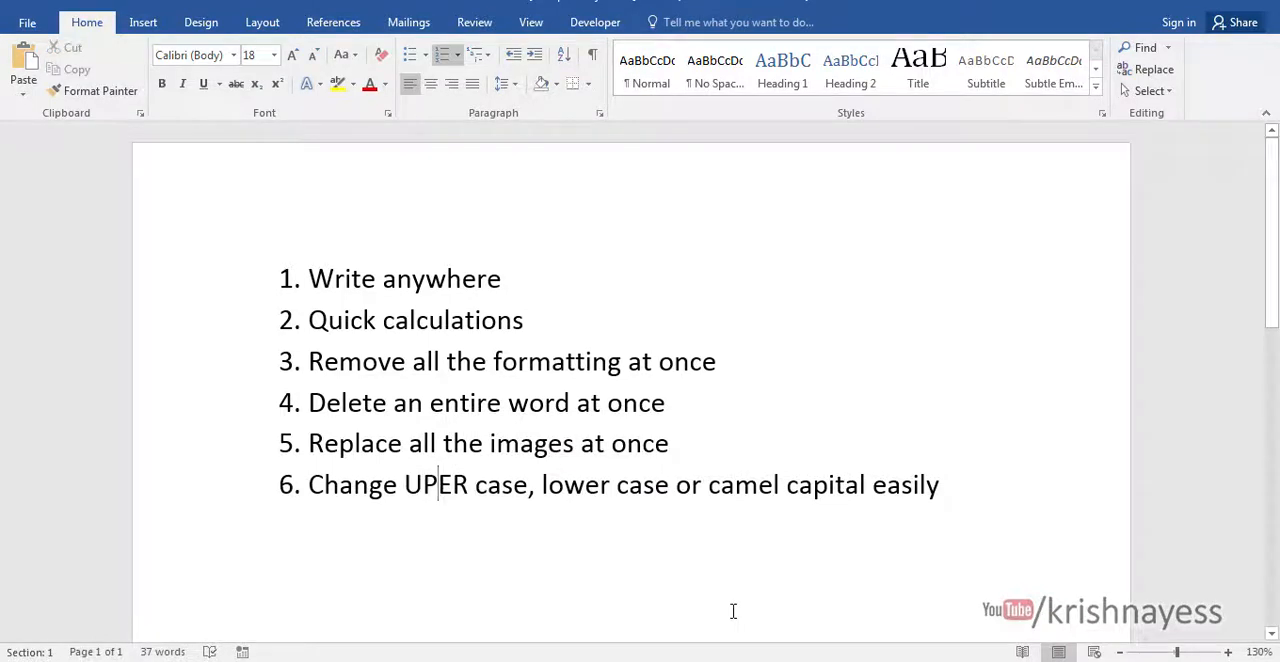
type("P")
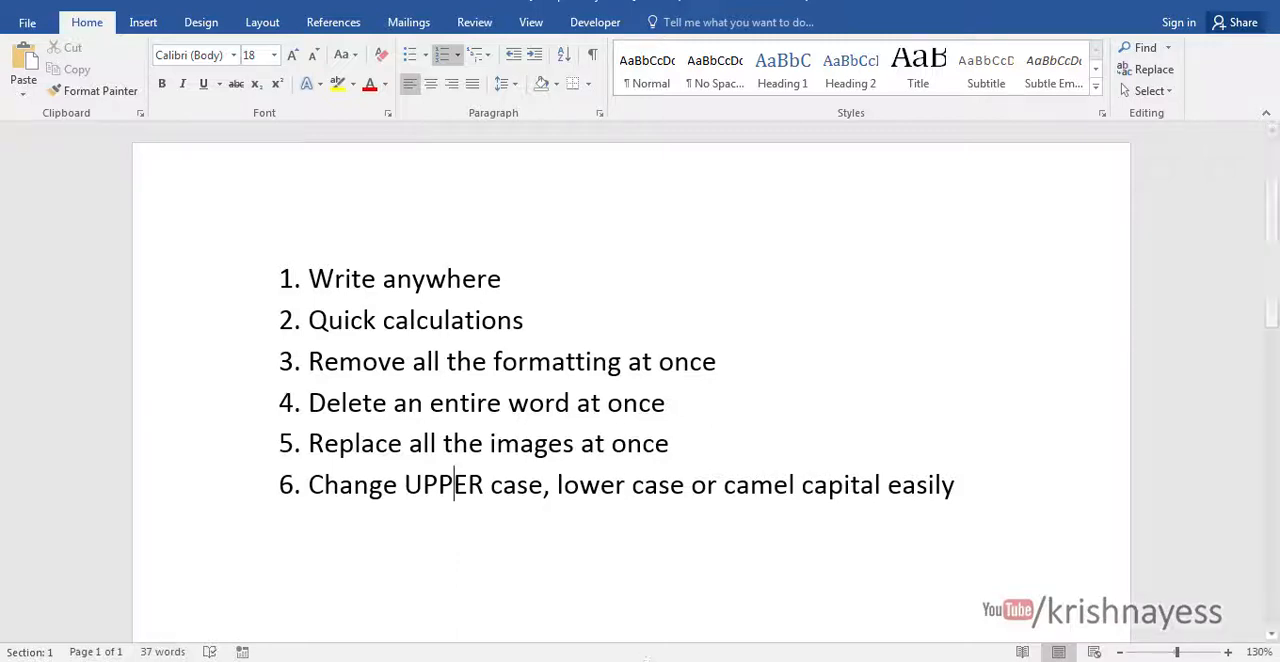
- Switch to Document1 and look through its images and sample text
mouse_move(609, 661)
left_click(514, 584)
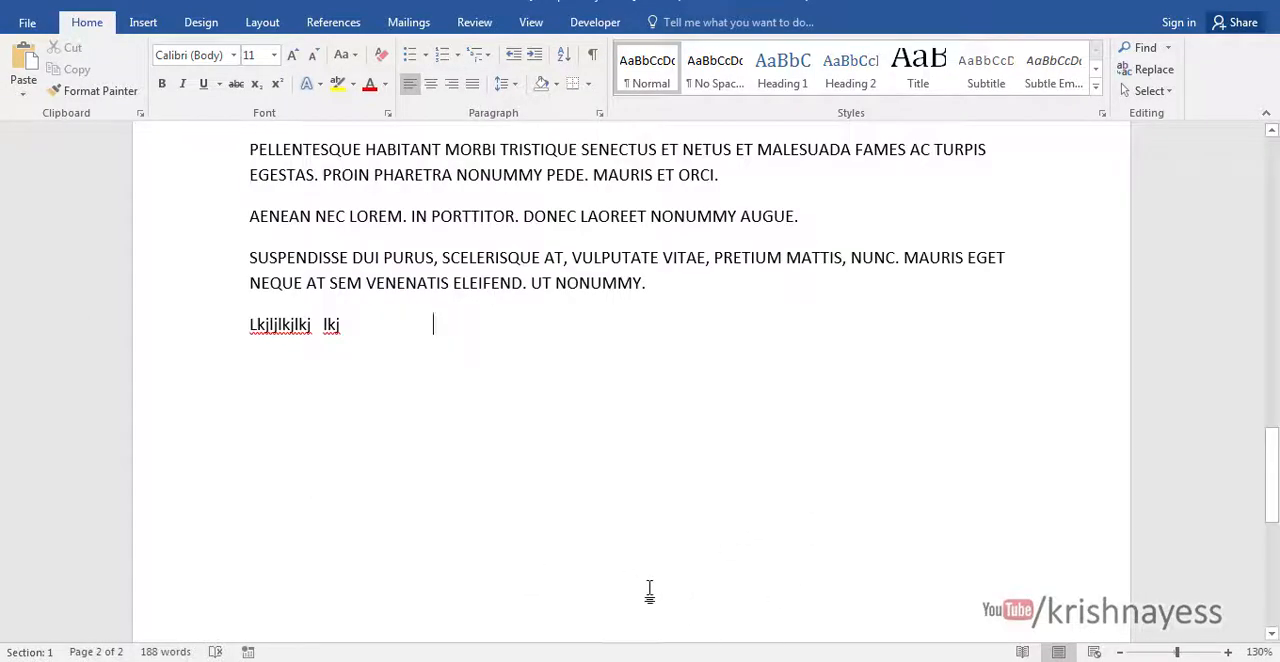
scroll(700, 565, "up", 4)
scroll(738, 558, "up", 10)
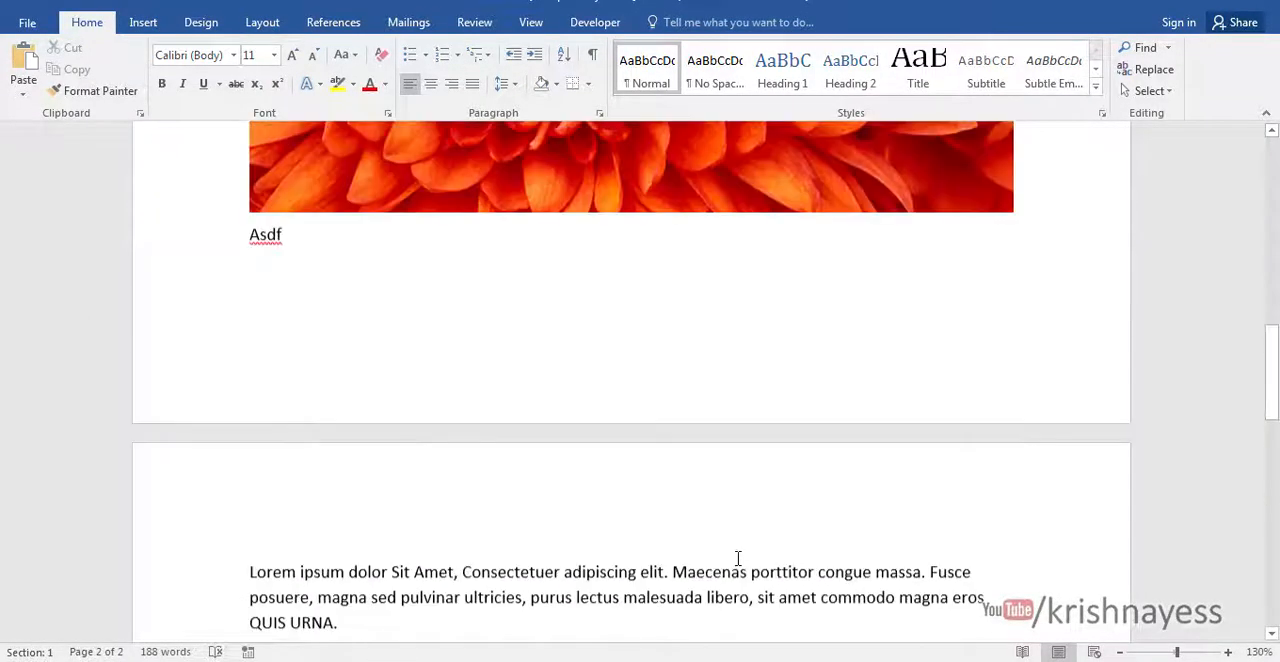
scroll(736, 557, "down", 10)
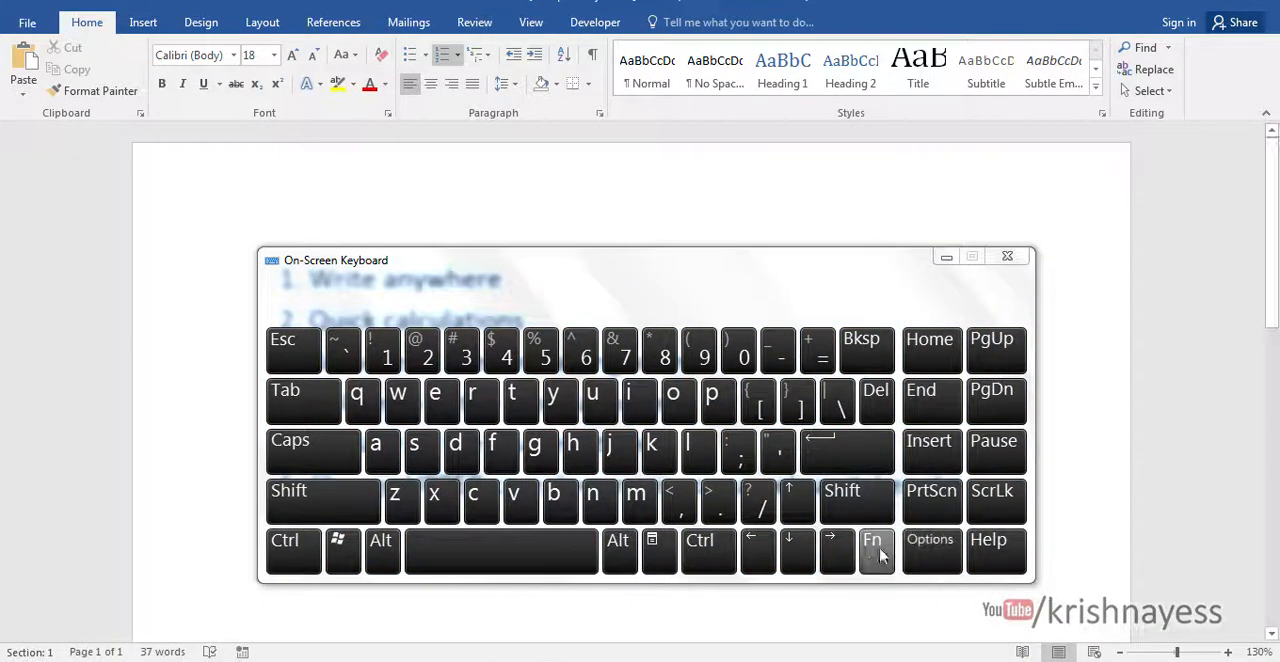
- Move the On-Screen Keyboard aside, then in Document1 try to move the insertion point beyond the last line of text
left_click_drag(657, 277, 1021, 201)
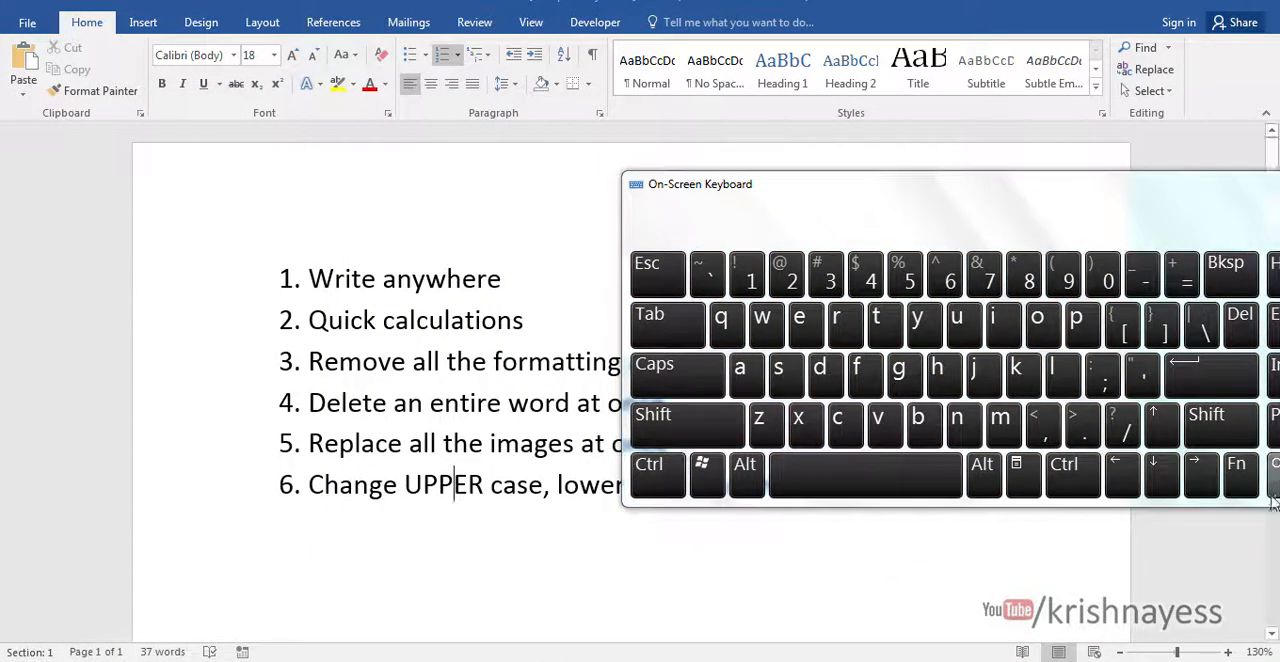
left_click(500, 612)
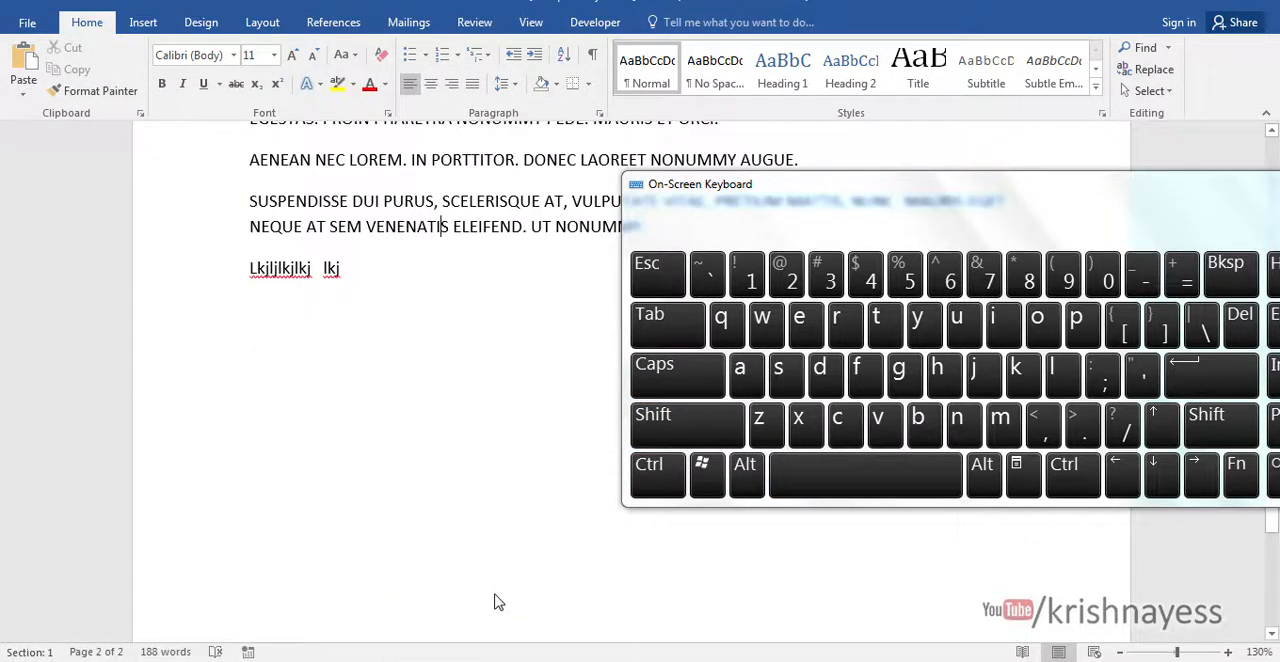
left_click(1160, 478)
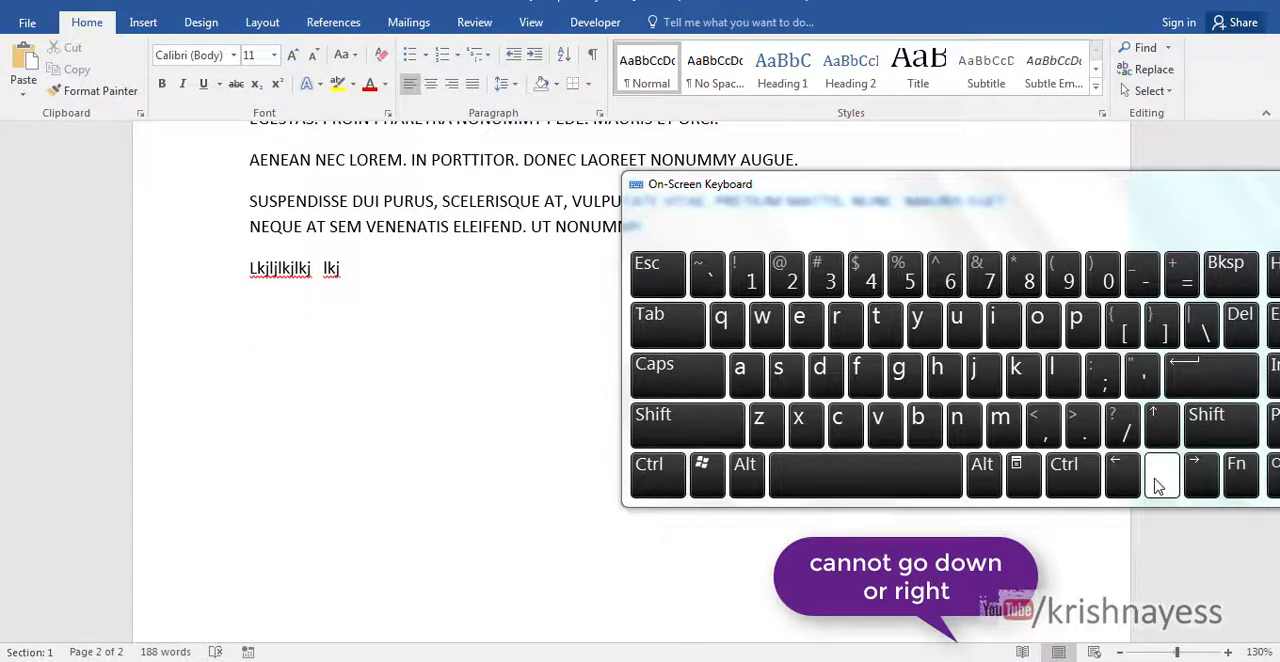
left_click(1098, 470)
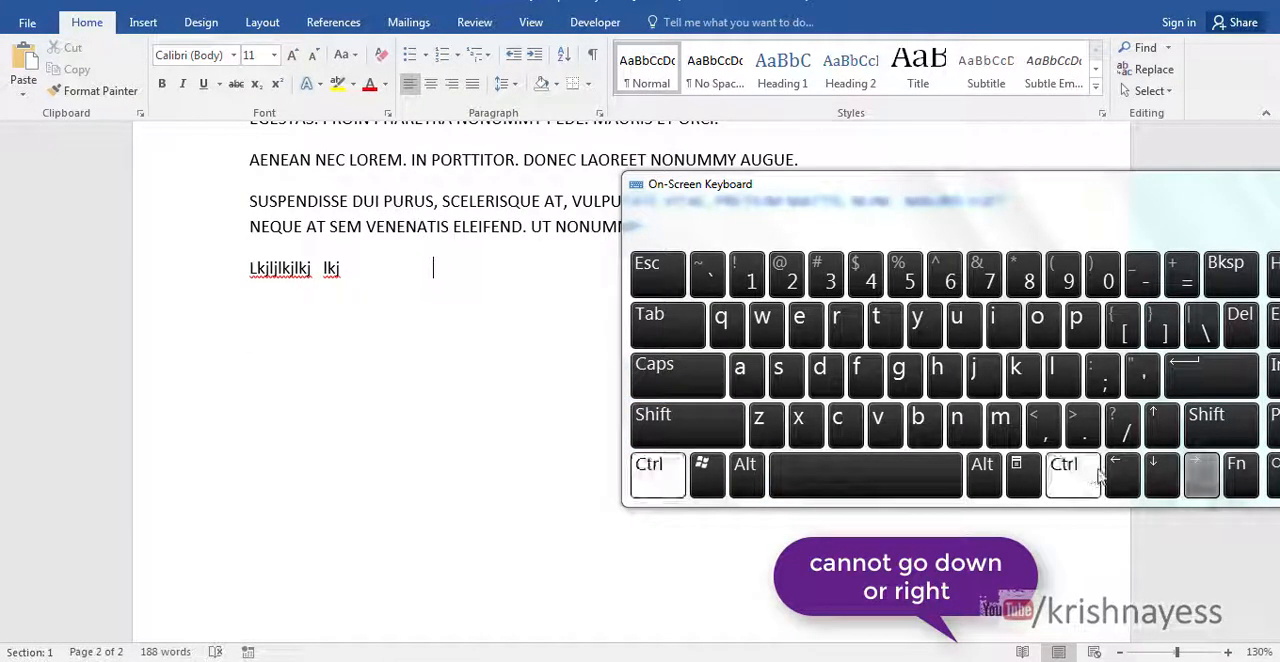
left_click(1122, 475)
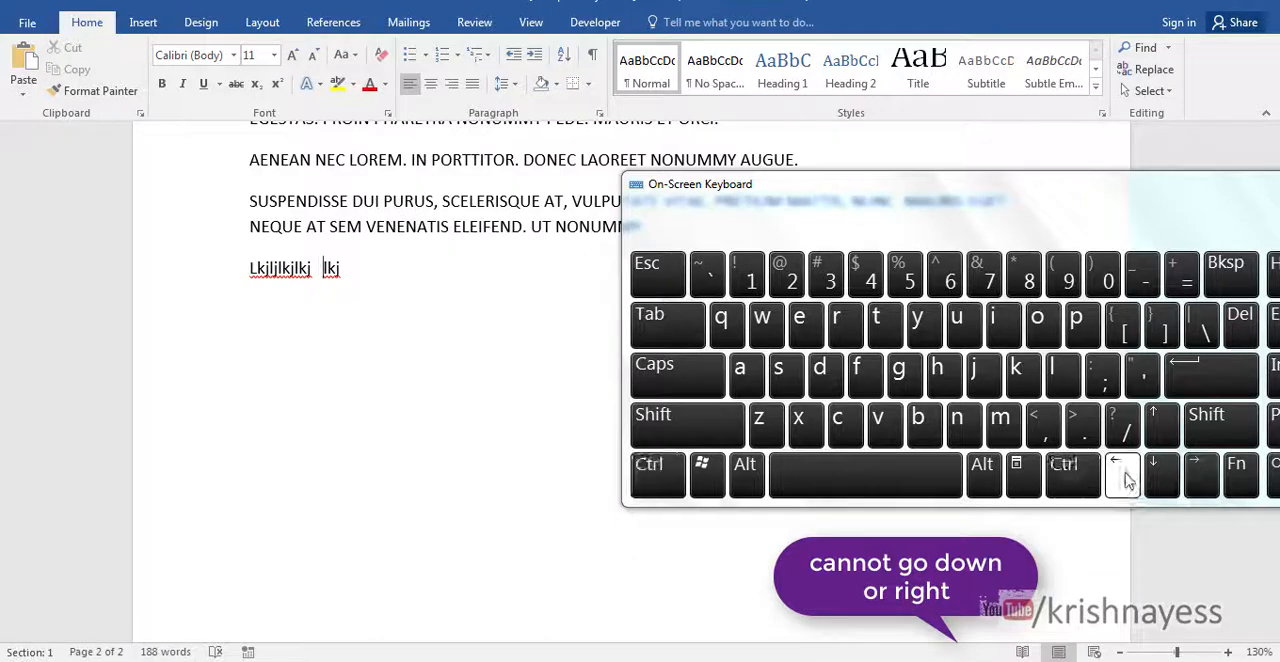
left_click(1202, 478)
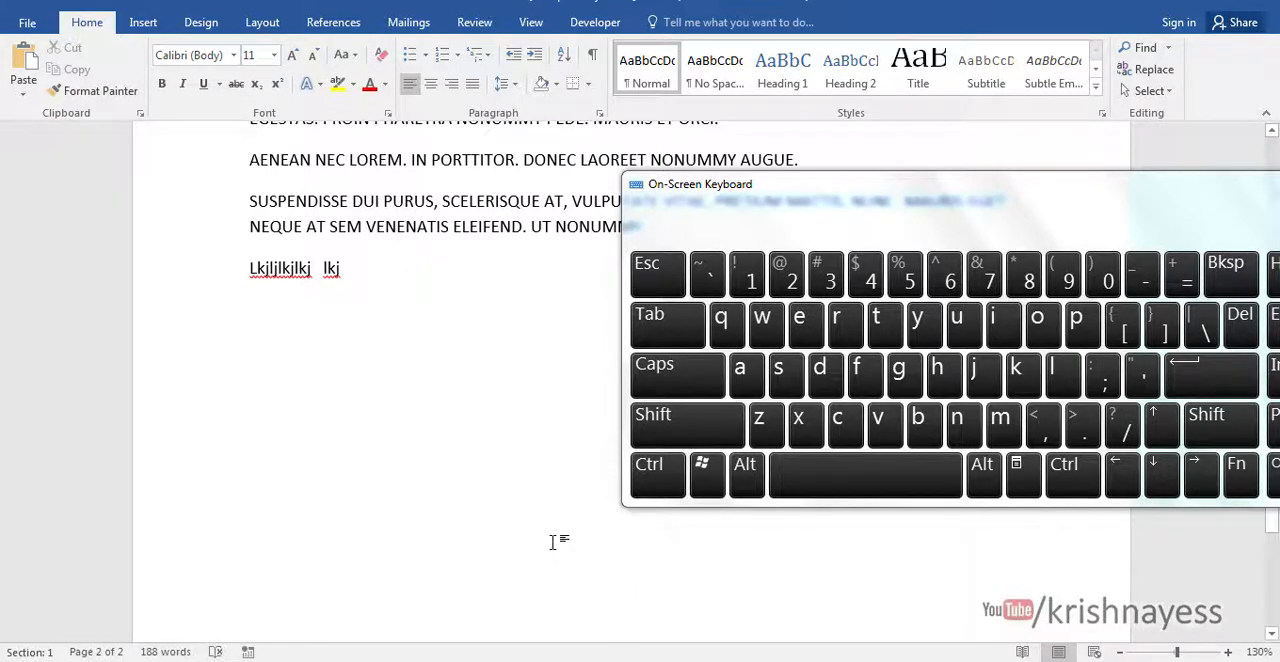
- Write "kjkjjkjfff" in the middle of the blank area below the last line of Document1
double_click(545, 495)
type("kjkjkj")
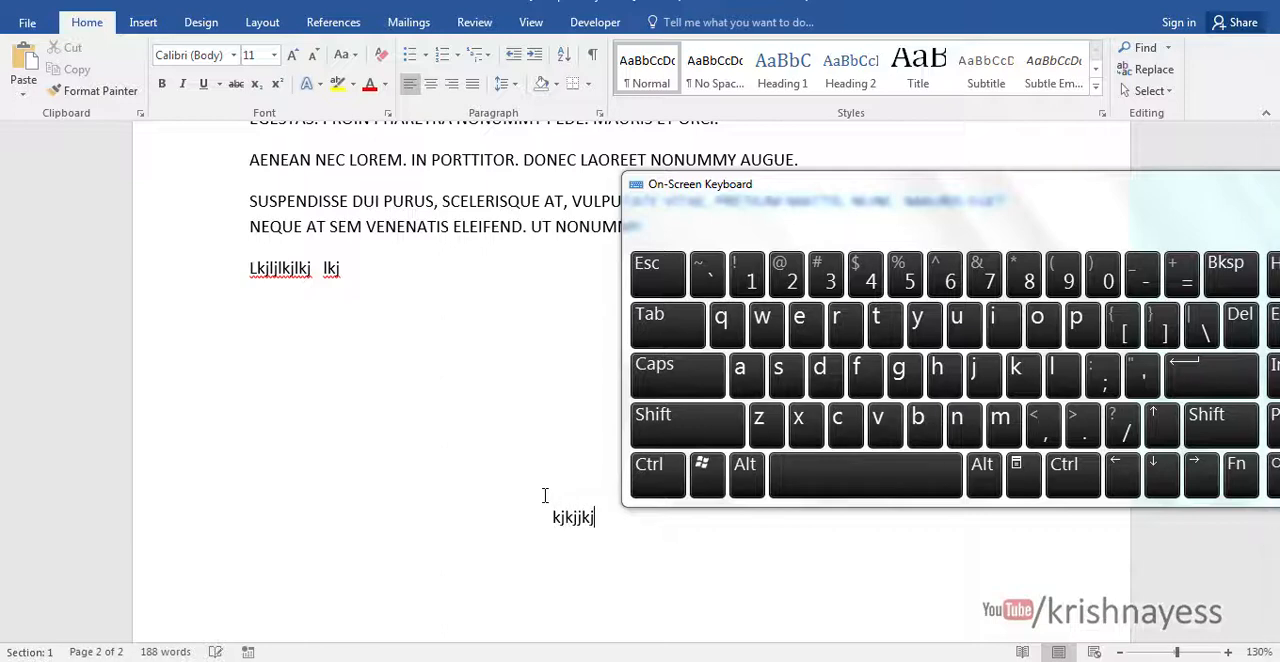
triple_click(880, 370)
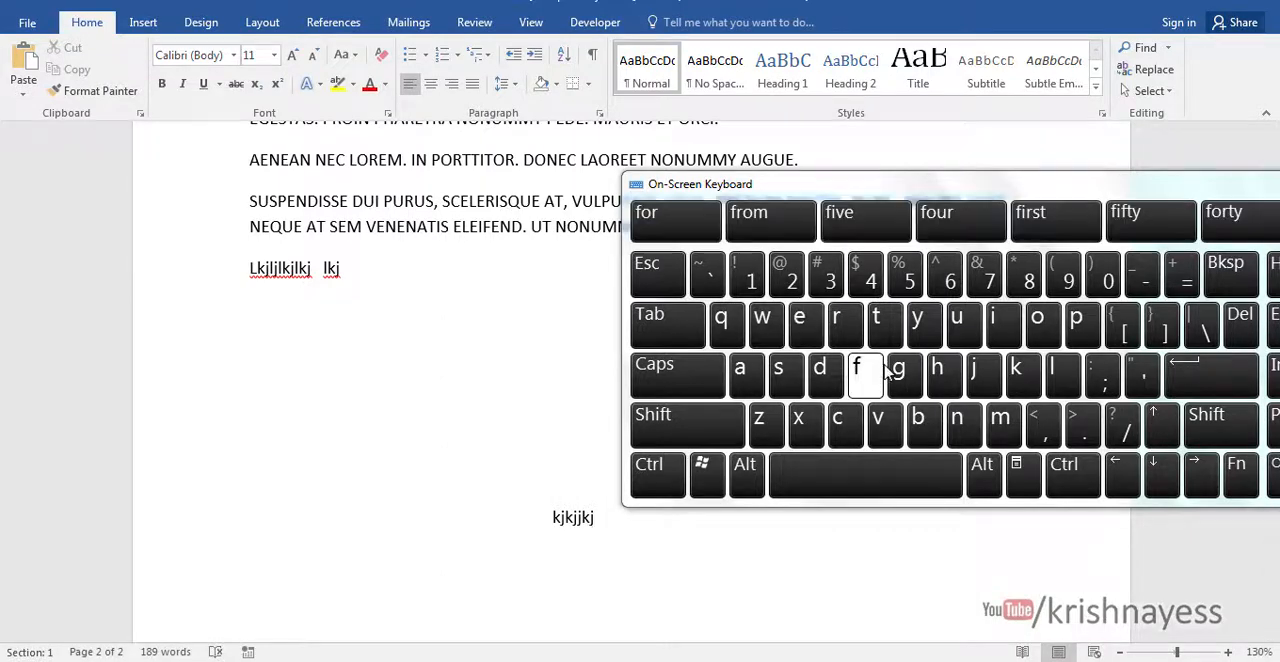
- Write "llmmmmm" in the blank area above and left of "kjkjjkjfff", and "dddddd" on the same line as "kjkjjkjfff", left of it
left_click(325, 428)
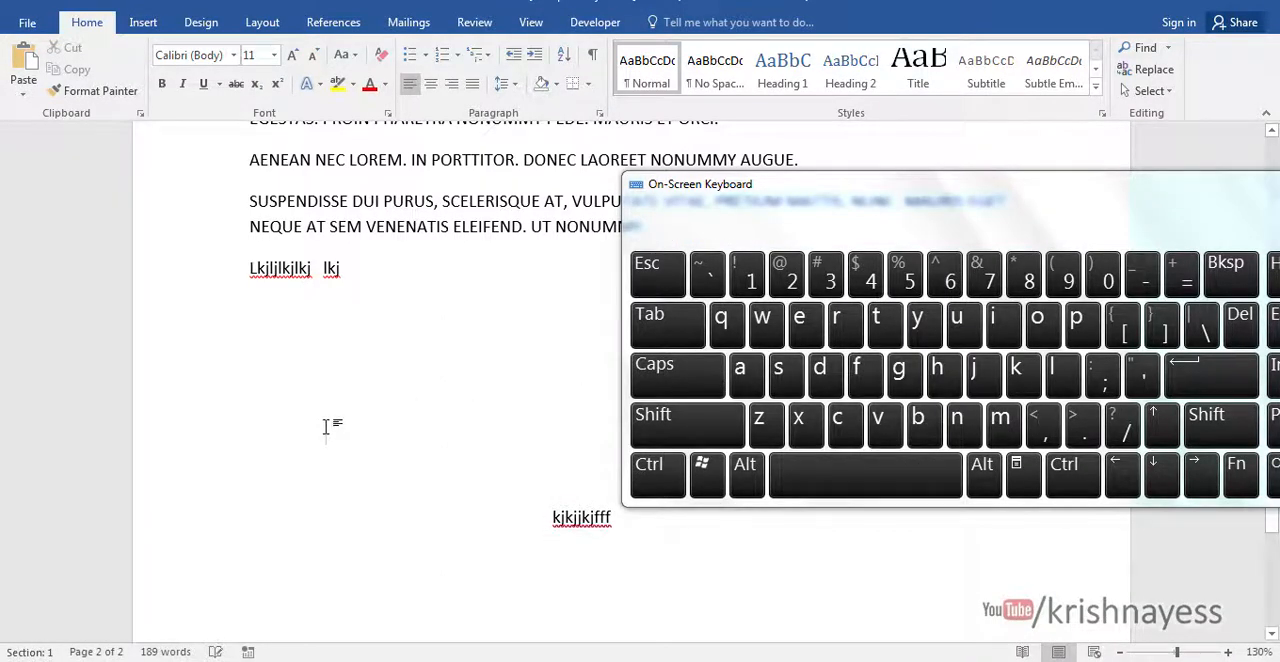
type("llmmmmm")
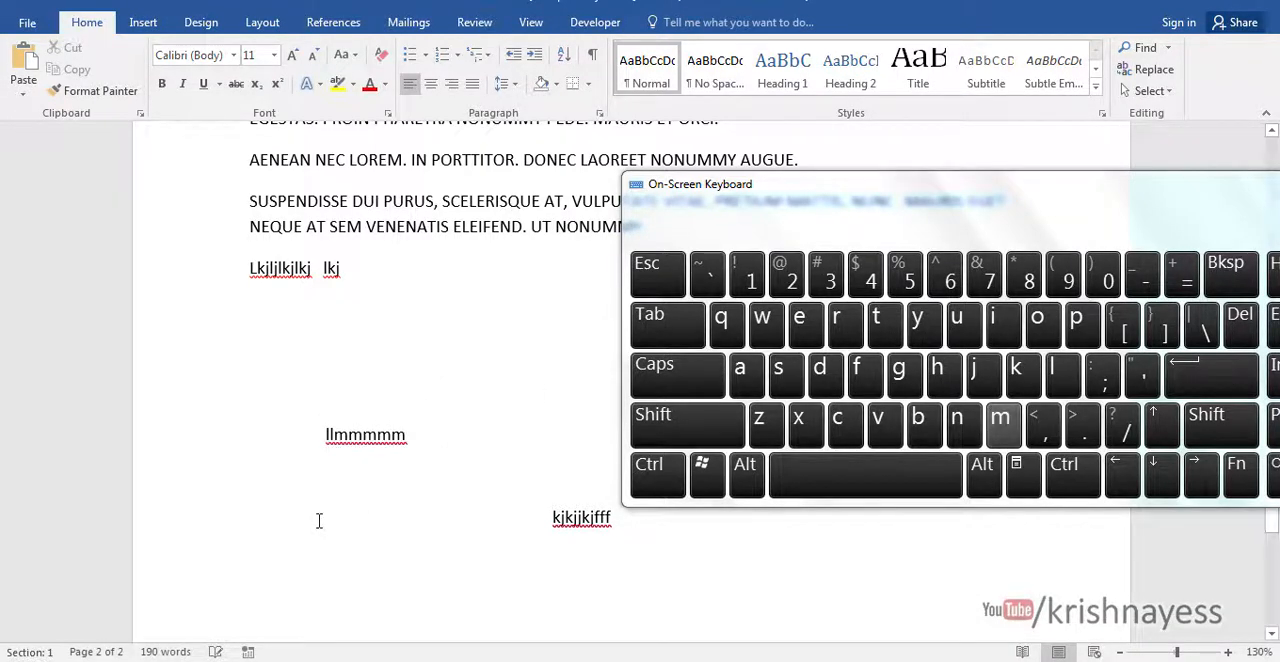
left_click(316, 520)
type("dddddd")
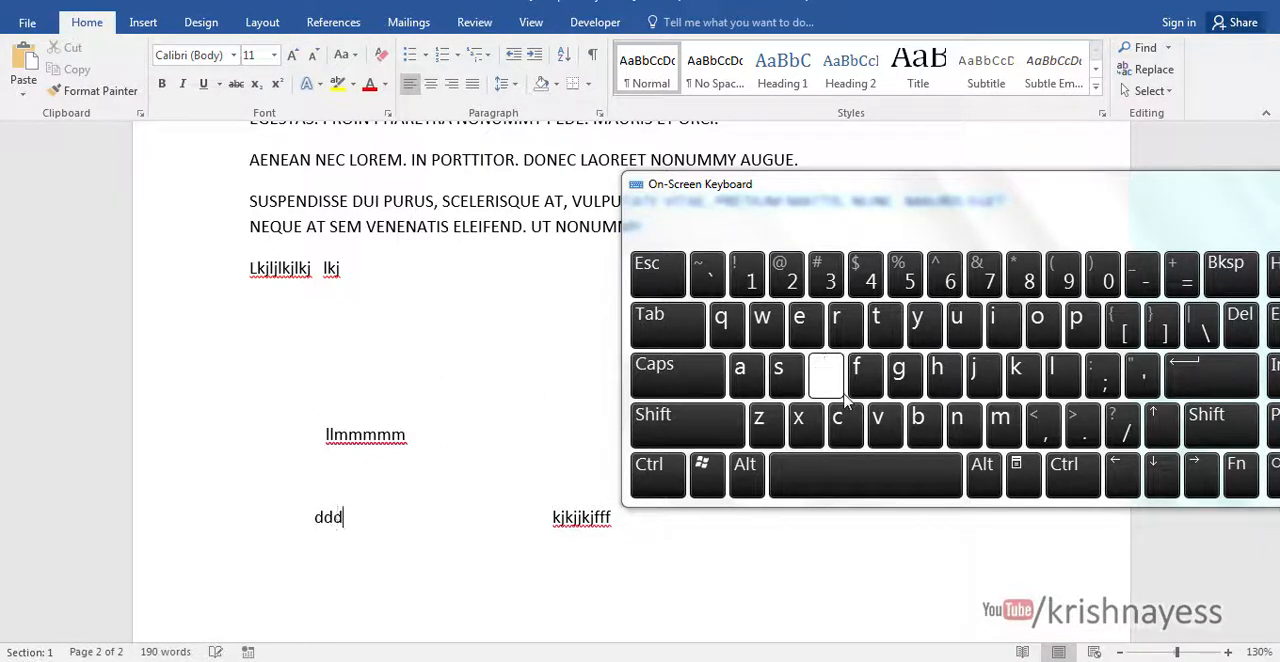
- Write "hhhhhhh" near the right side of the blank area below "kjkjjkjfff", and "hhhhhh" on that same line further left
double_click(838, 596)
type("h")
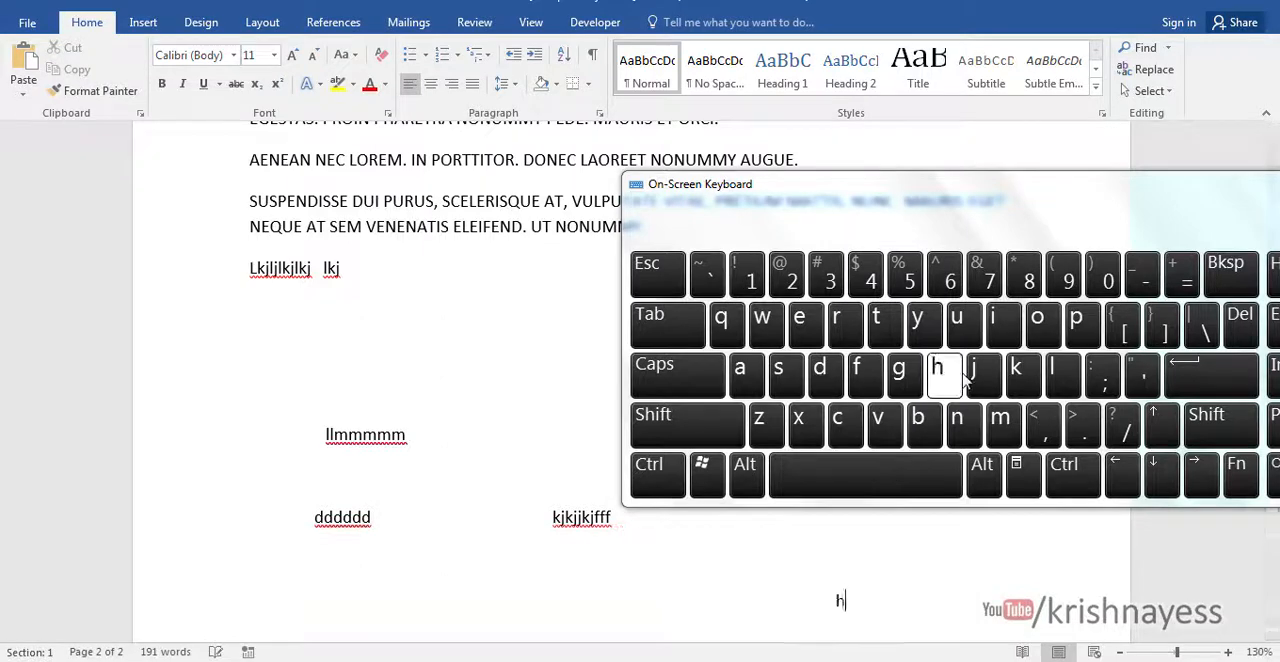
type("hhhhhh")
left_click(600, 602)
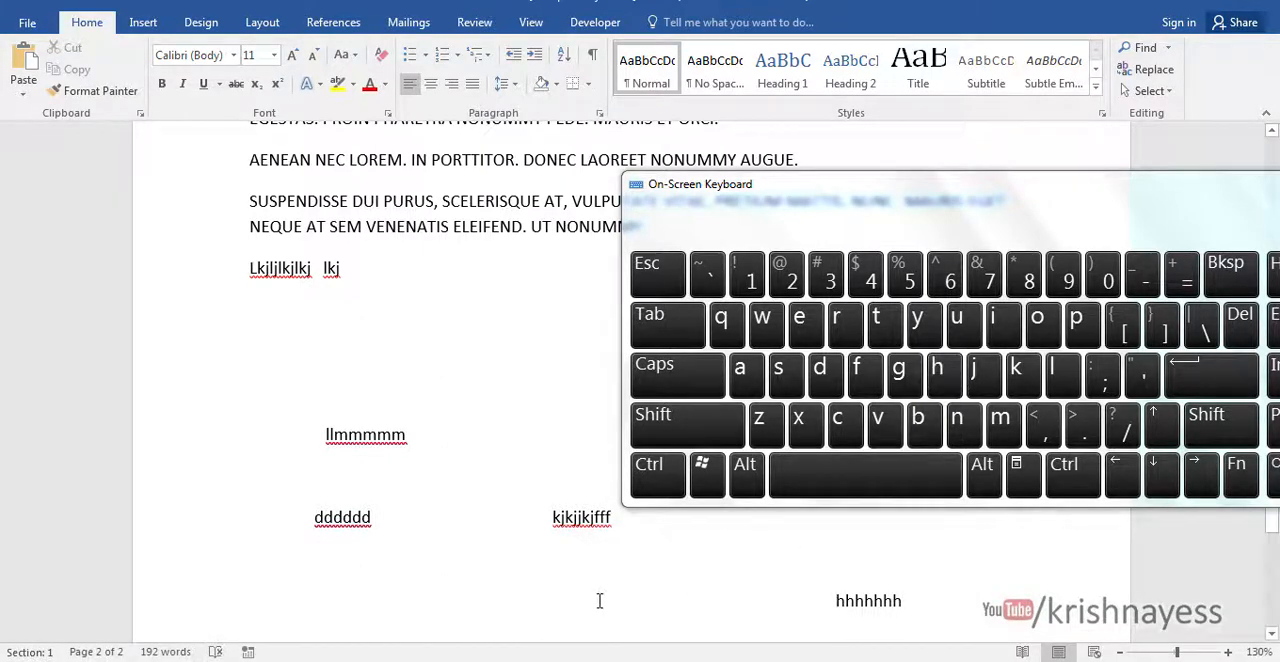
double_click(600, 600)
type("hhhh ")
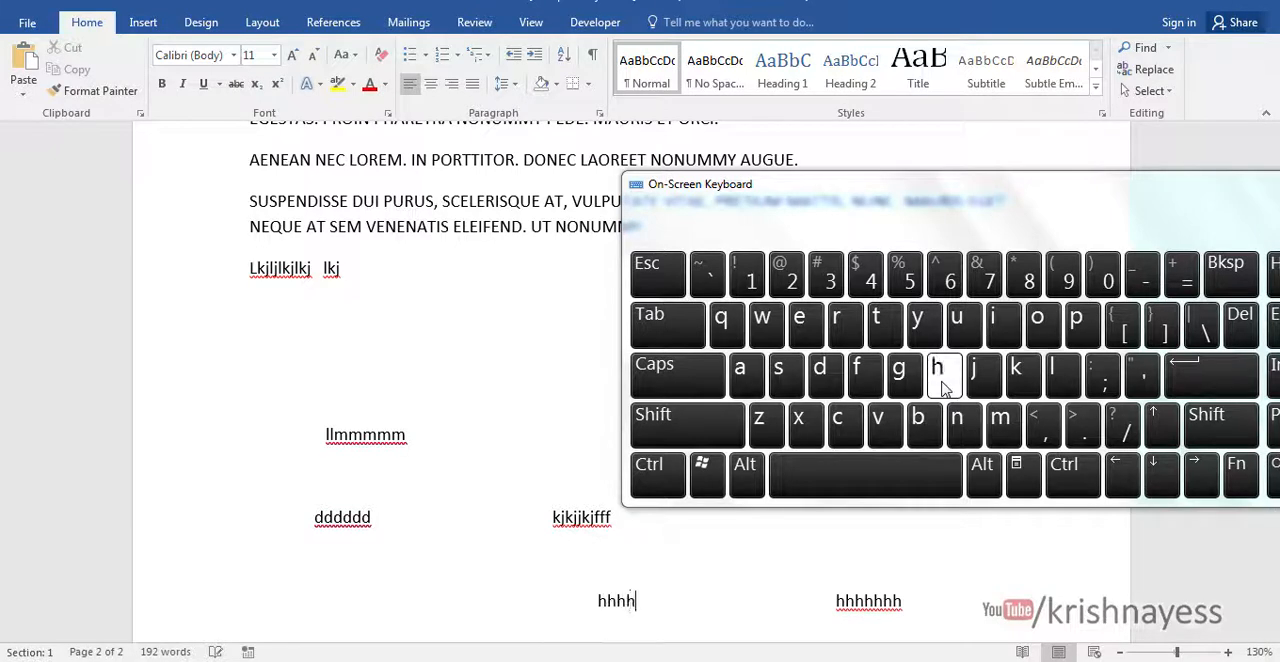
type("hh")
- Switch to the tips list in Document2 and move the On-Screen Keyboard clear of the list text
mouse_move(608, 660)
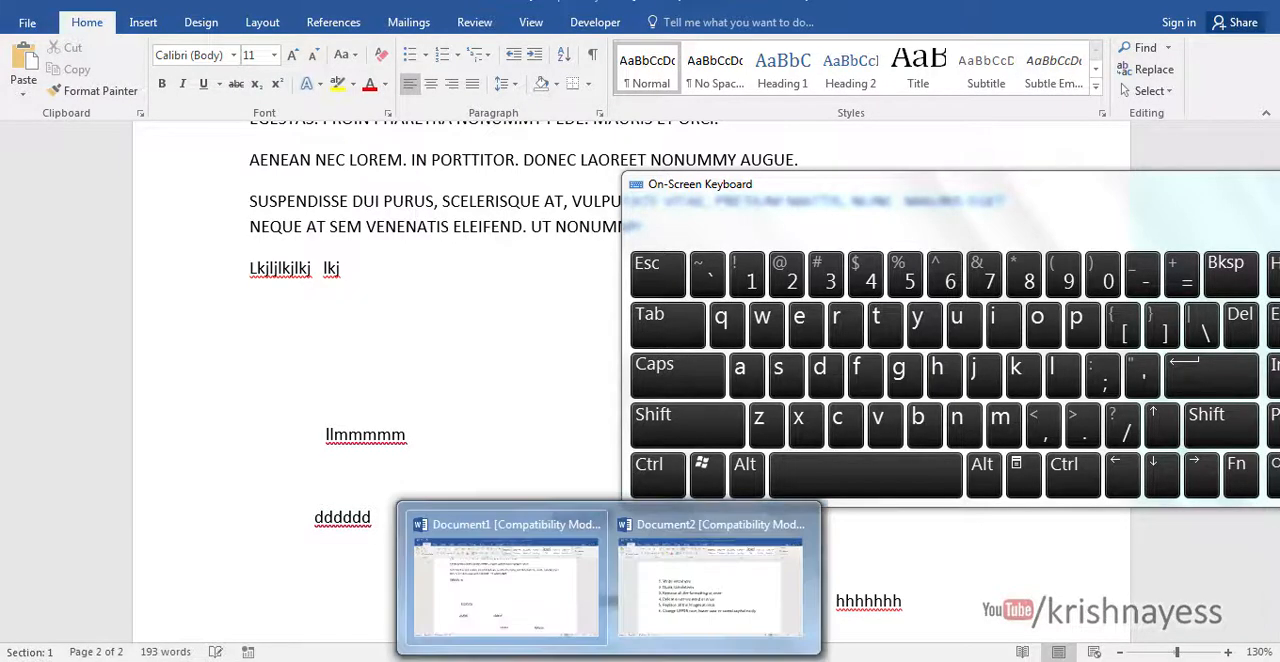
left_click(689, 589)
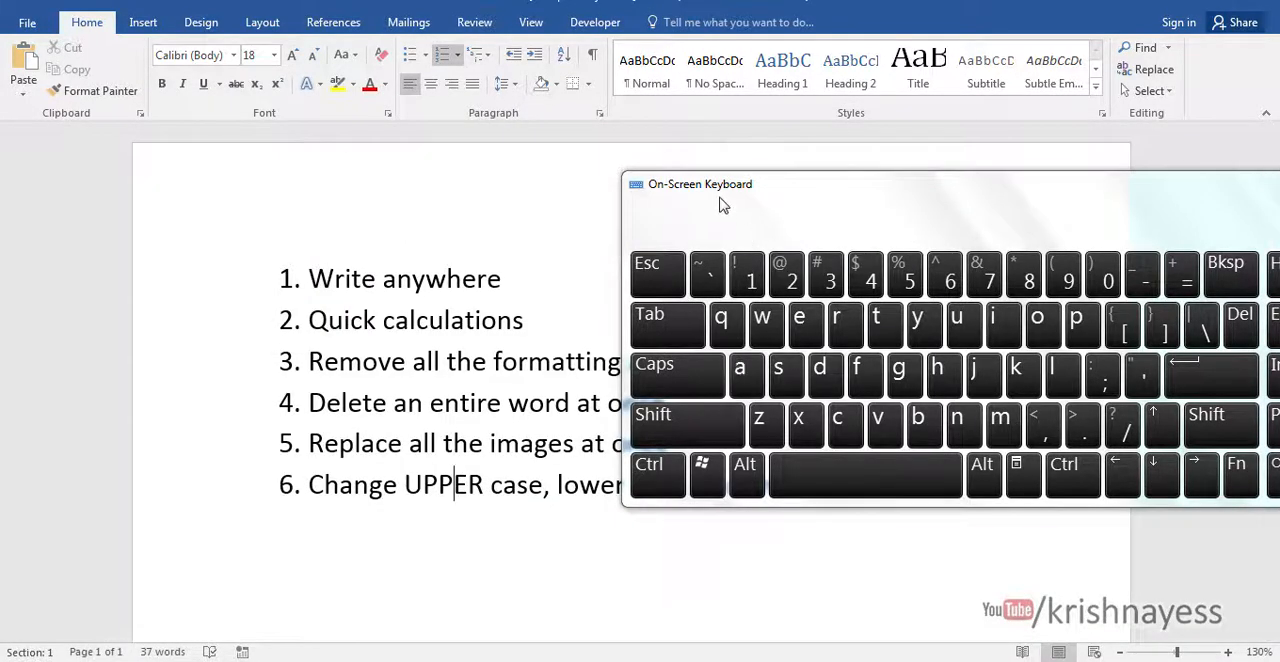
left_click_drag(723, 205, 660, 572)
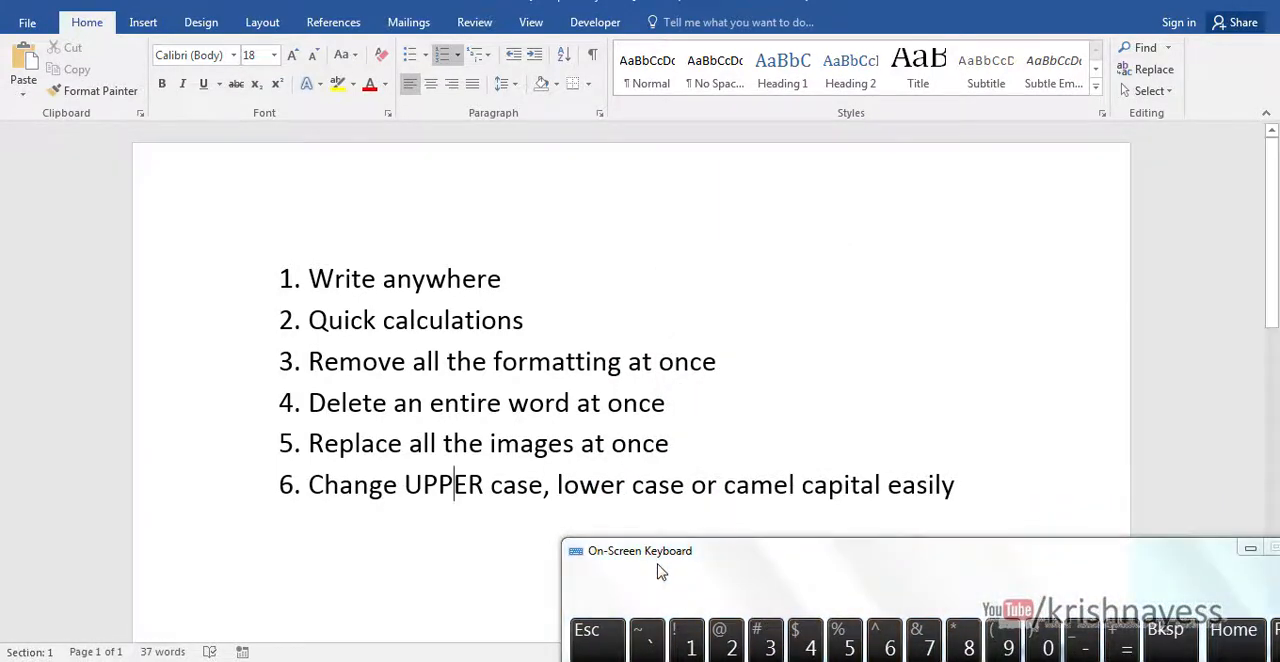
left_click_drag(646, 563, 857, 144)
- Return to Document1 and restore its window down from the maximized size so the title bar is accessible
mouse_move(606, 660)
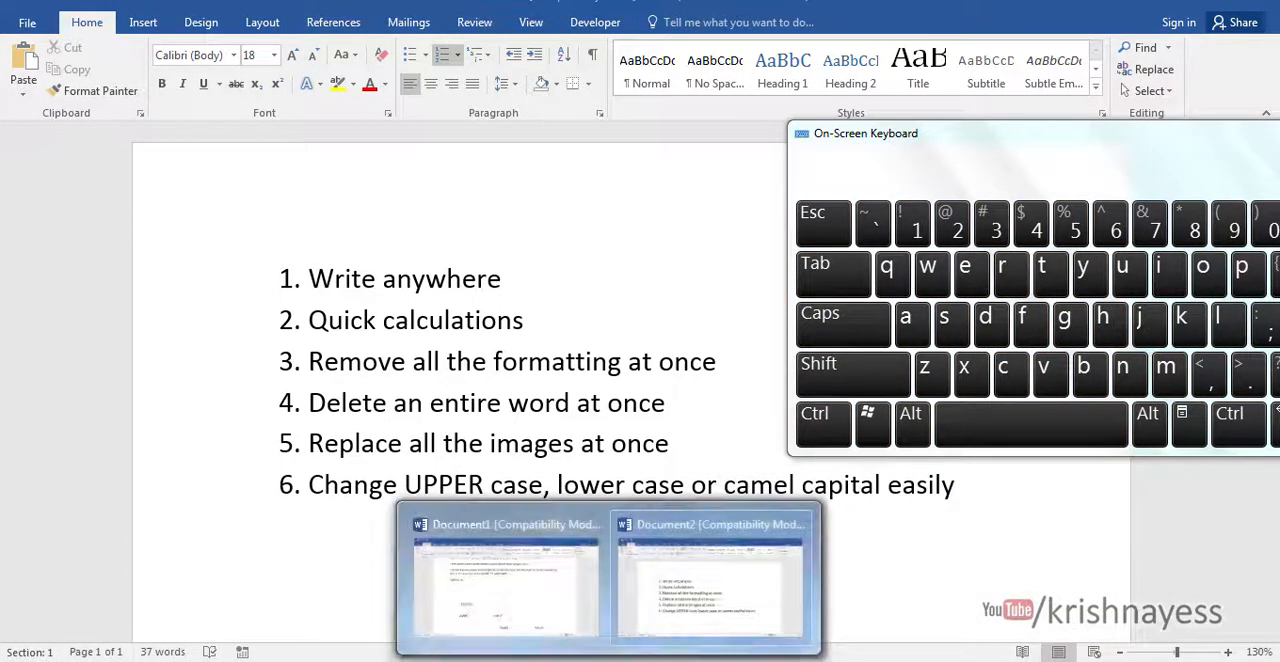
left_click(538, 619)
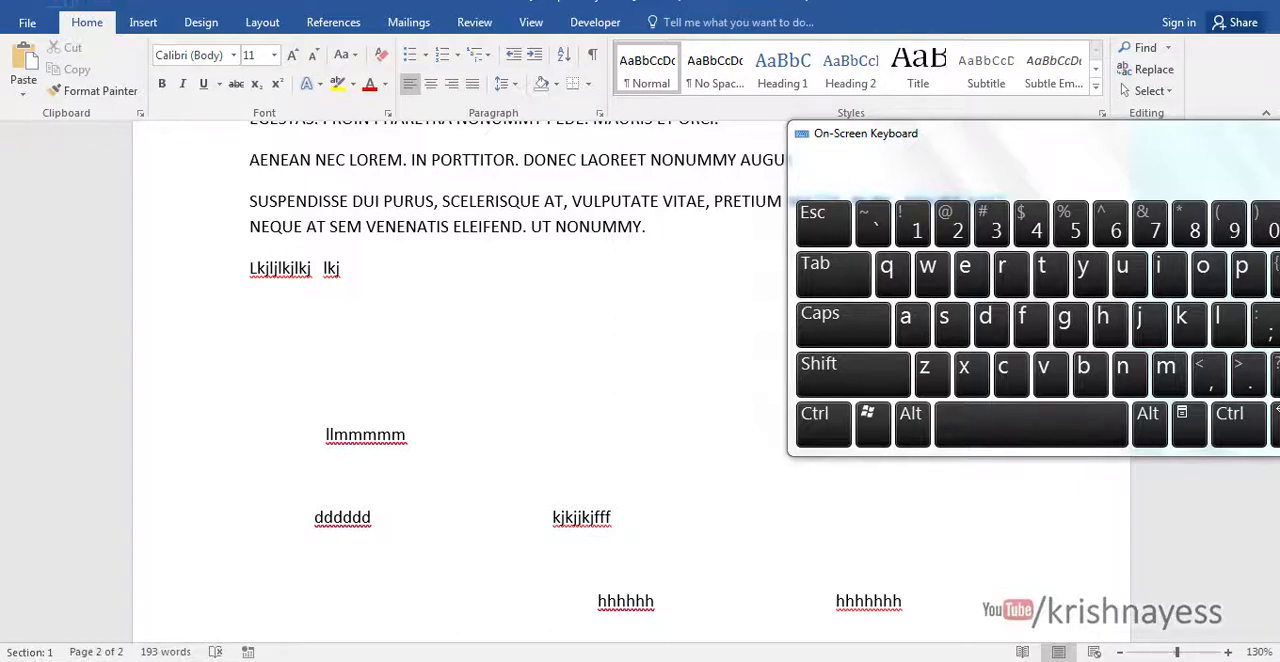
left_click_drag(428, 5, 430, 30)
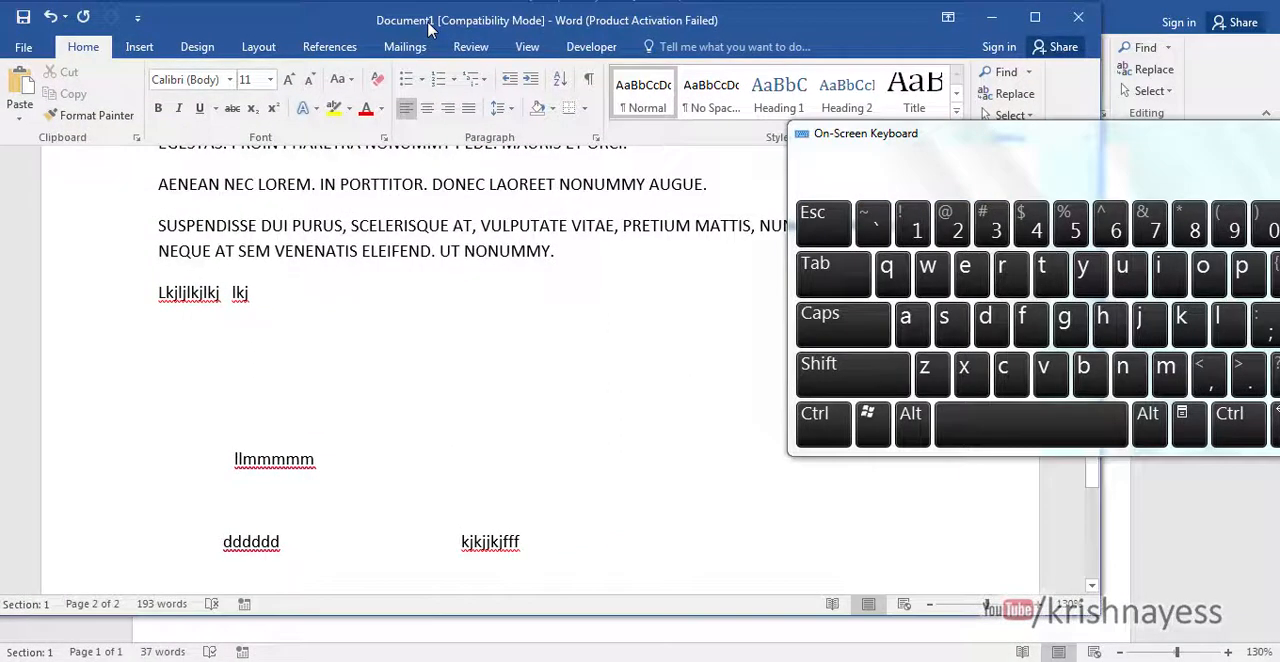
- In the Quick Access Toolbar customization, list all commands, locate Calculate, and accept the toolbar with Calculate included
left_click(137, 18)
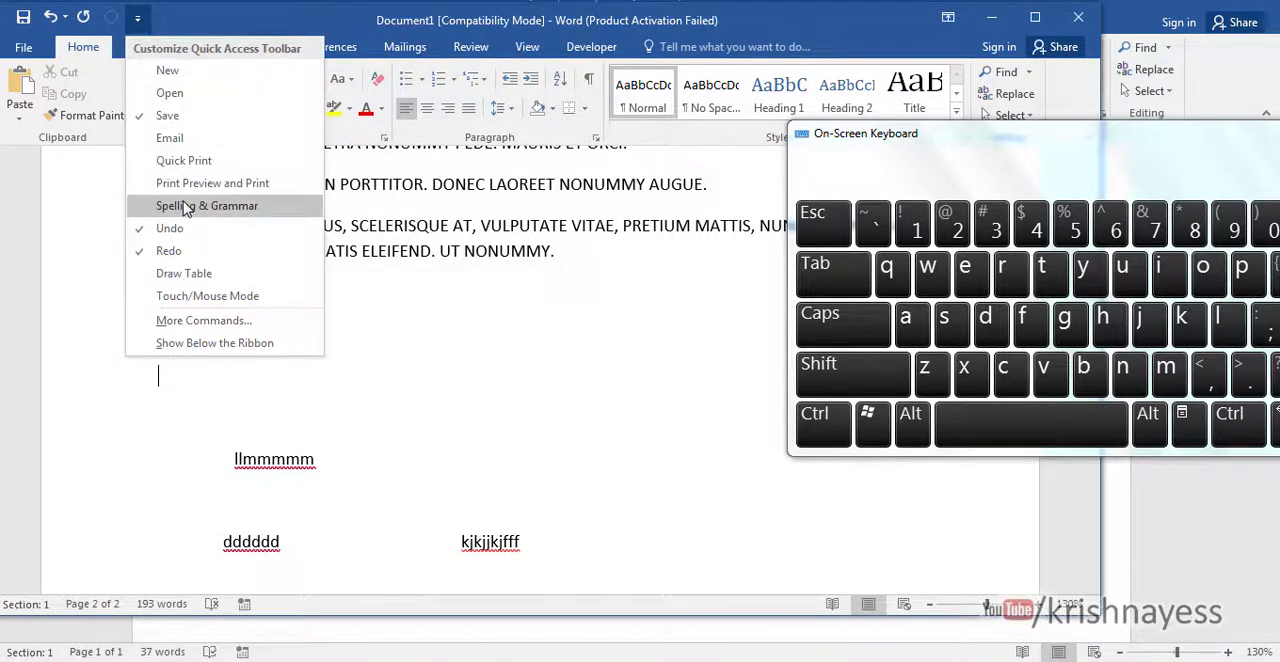
left_click(200, 321)
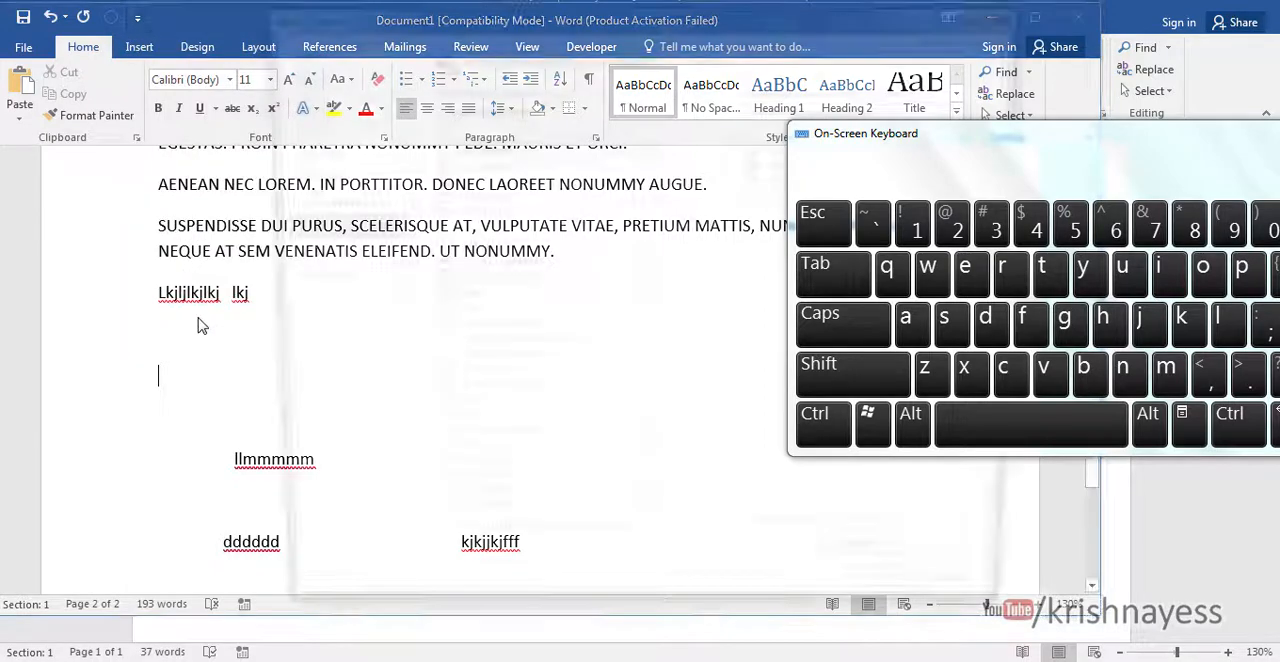
left_click_drag(825, 138, 1193, 291)
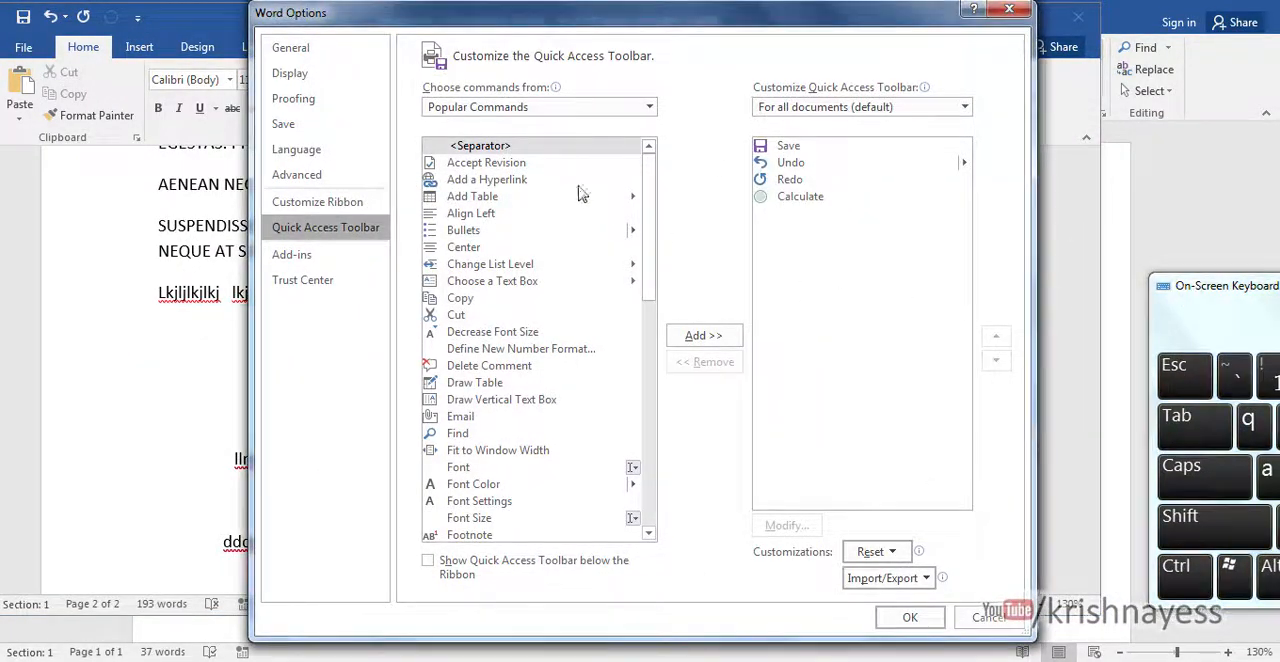
left_click(476, 107)
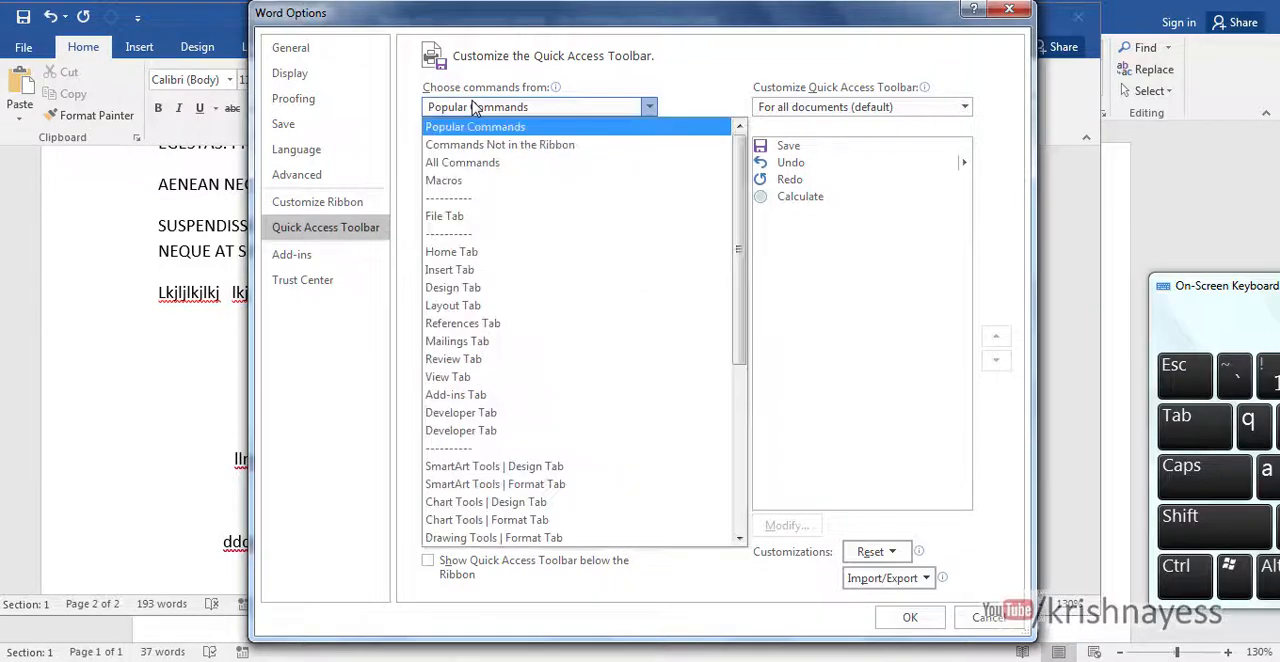
left_click(469, 163)
left_click(477, 250)
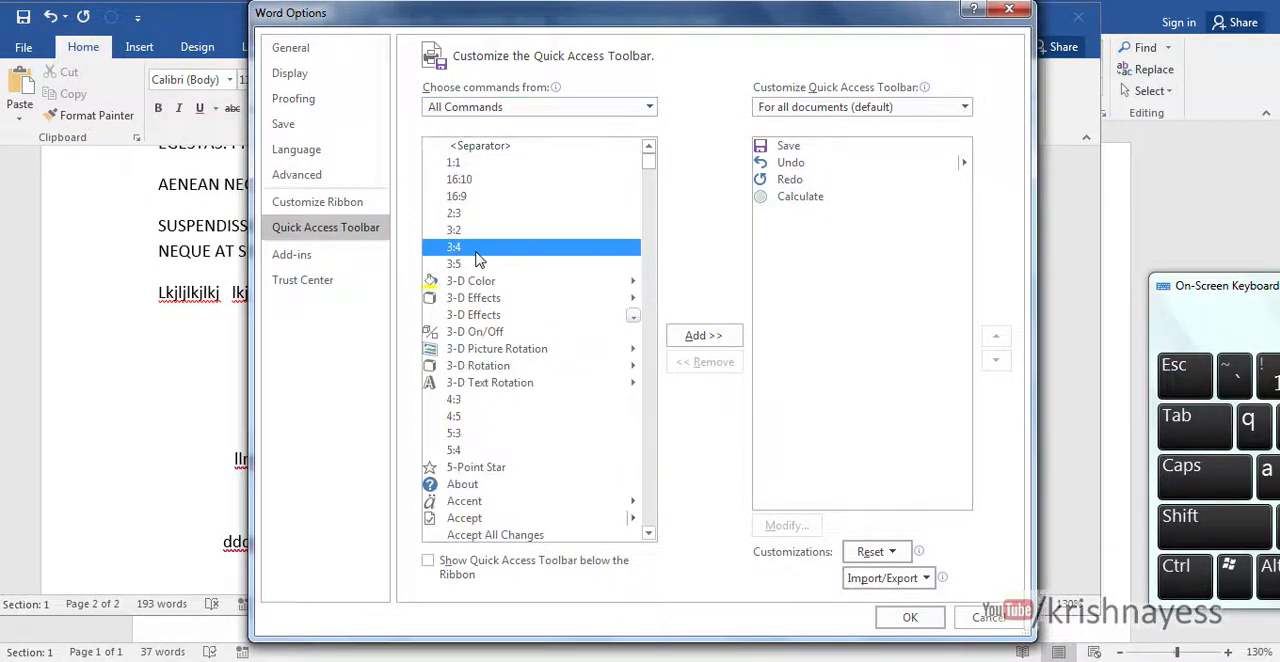
key("c")
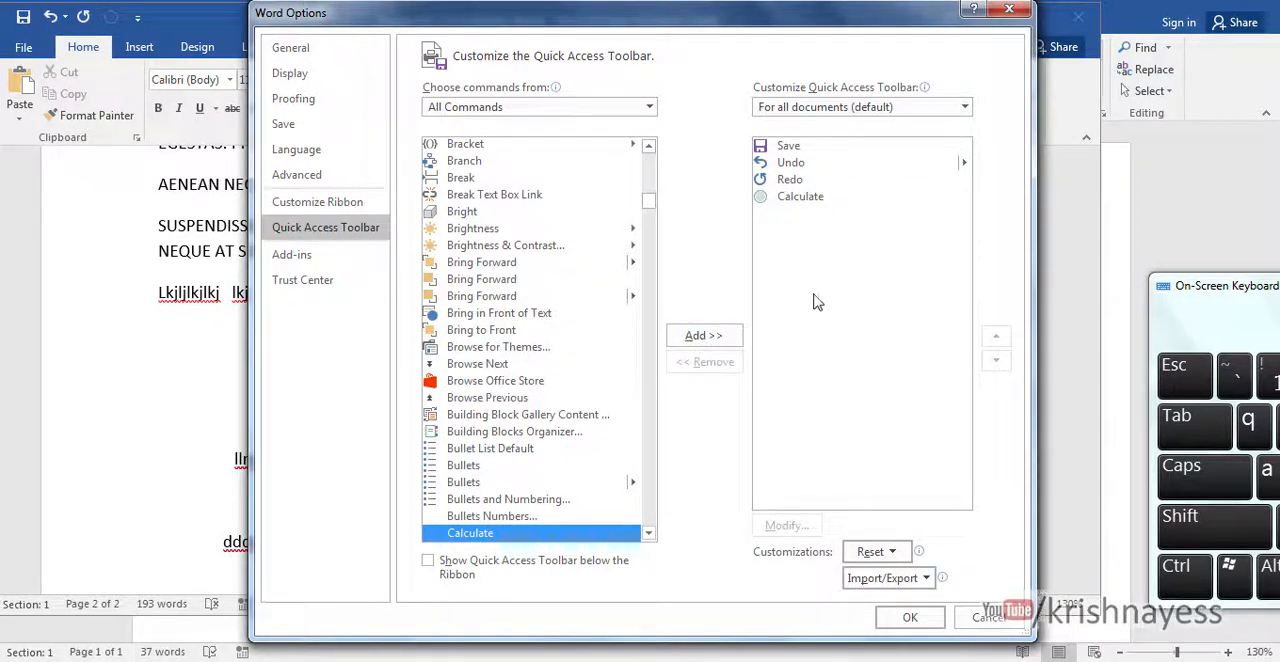
left_click(800, 200)
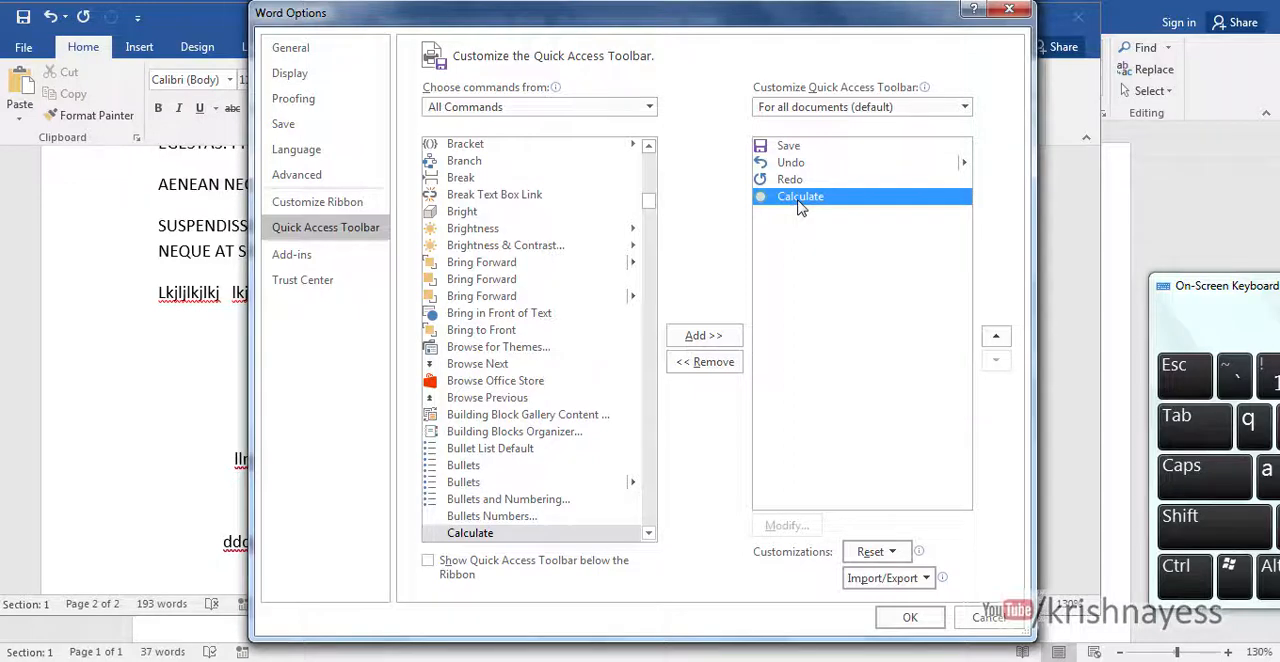
left_click(910, 617)
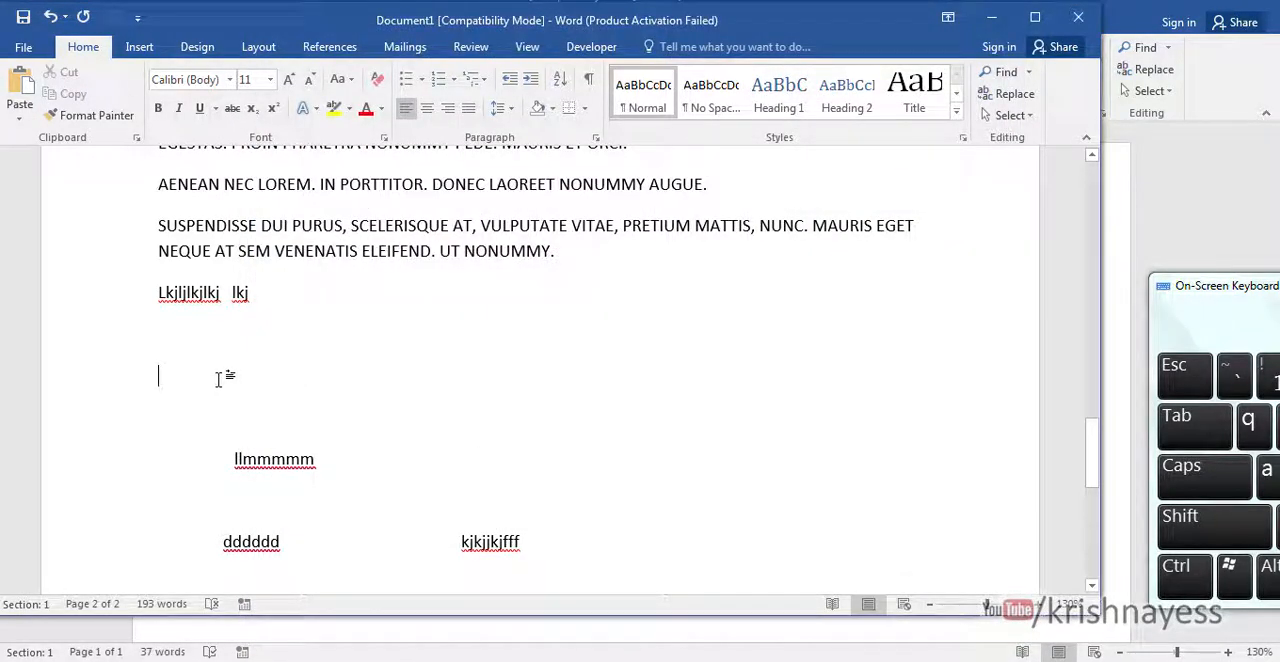
- Enter 656565656 and 878787878 on separate lines in the blank area and add them with the Calculate command
type("656565656")
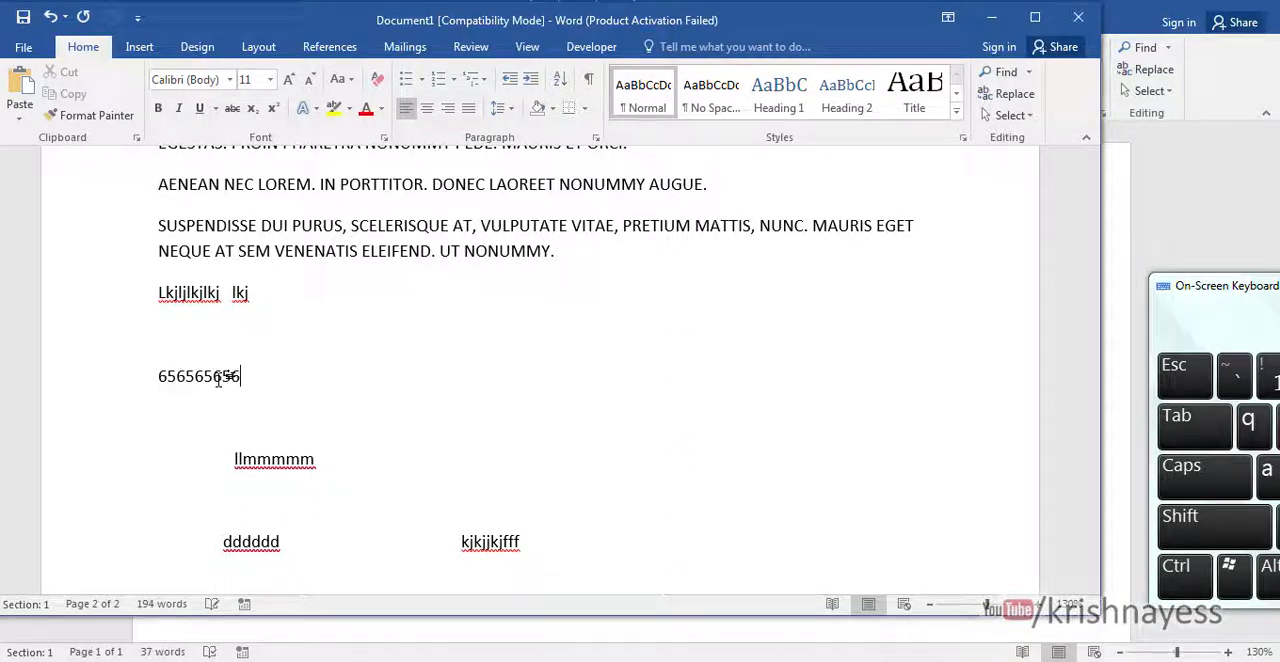
key("Return")
type("878787878")
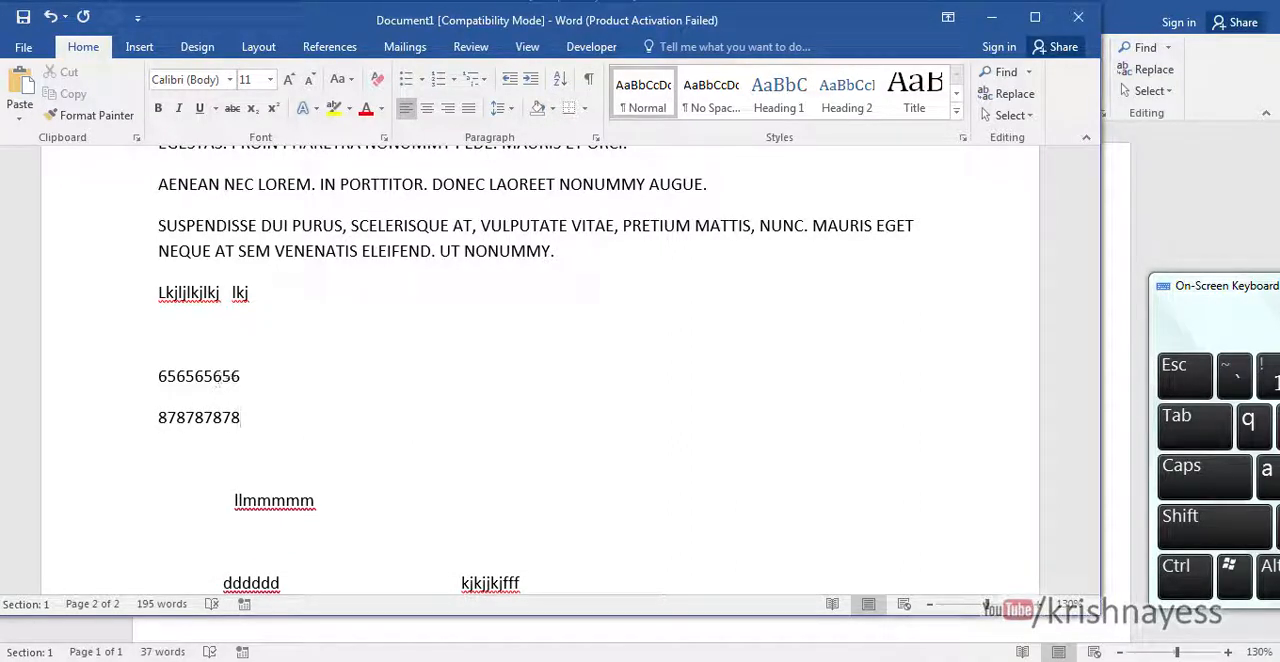
left_click_drag(265, 425, 117, 366)
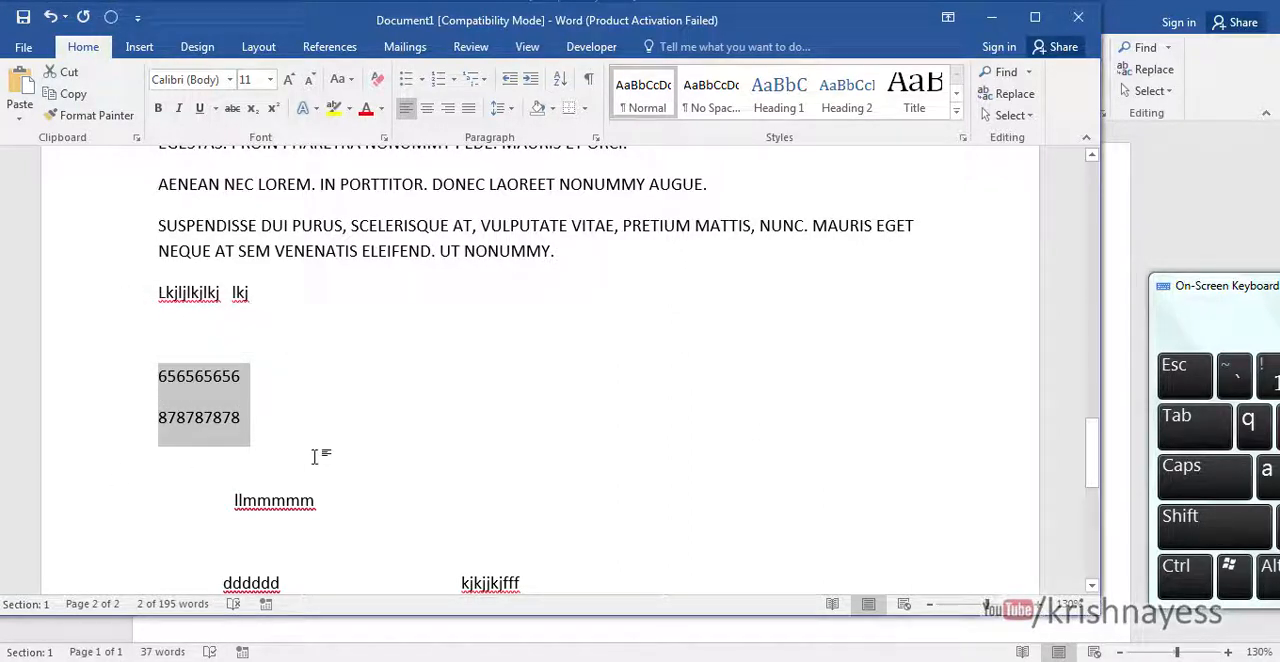
left_click(111, 17)
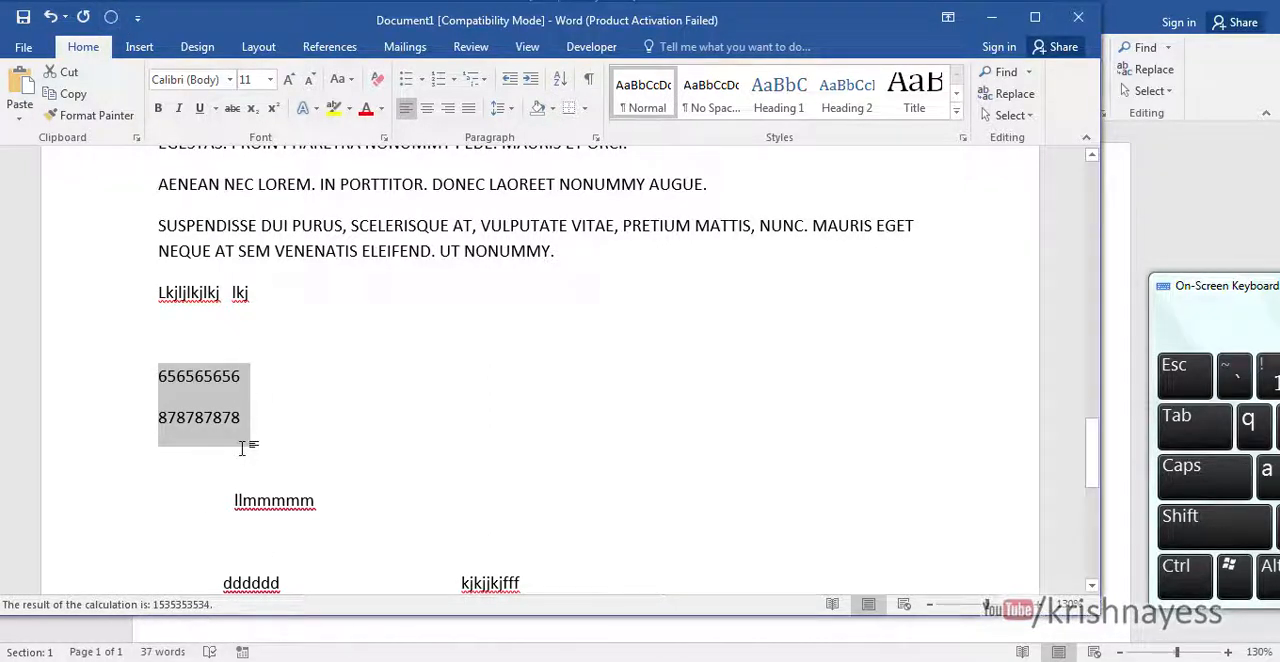
- Shorten the lower number to 78787878 with "-" on its own line above it, and calculate the subtraction
left_click(168, 376)
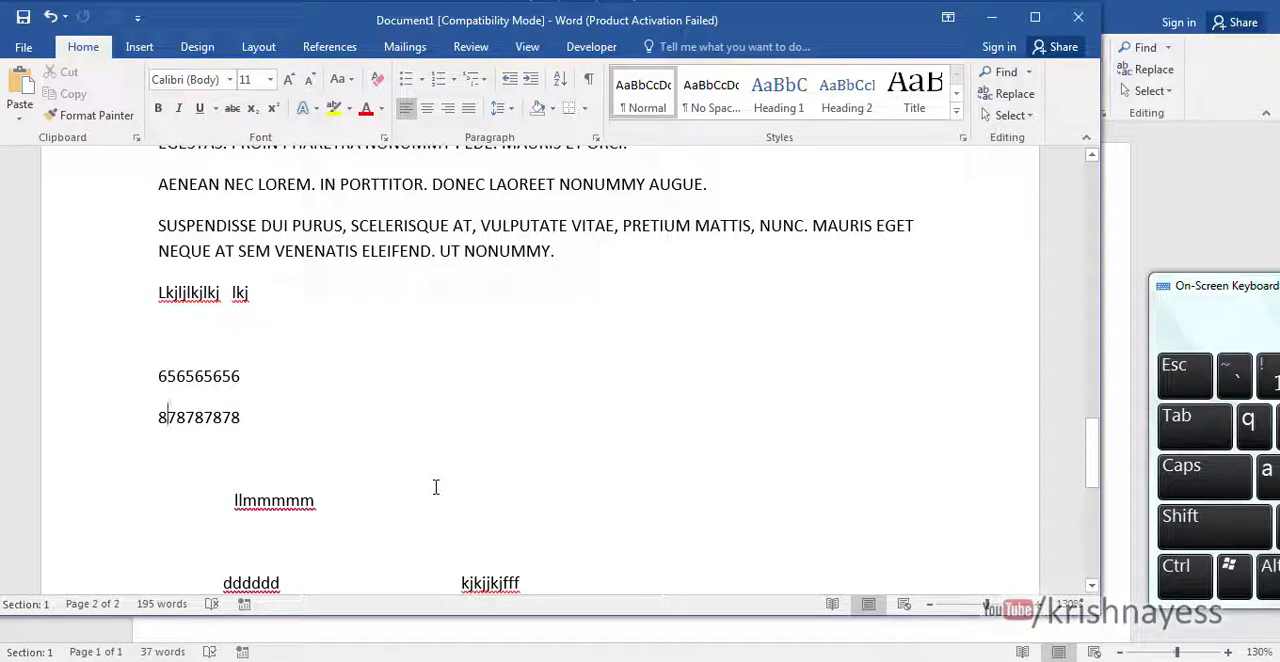
key("BackSpace")
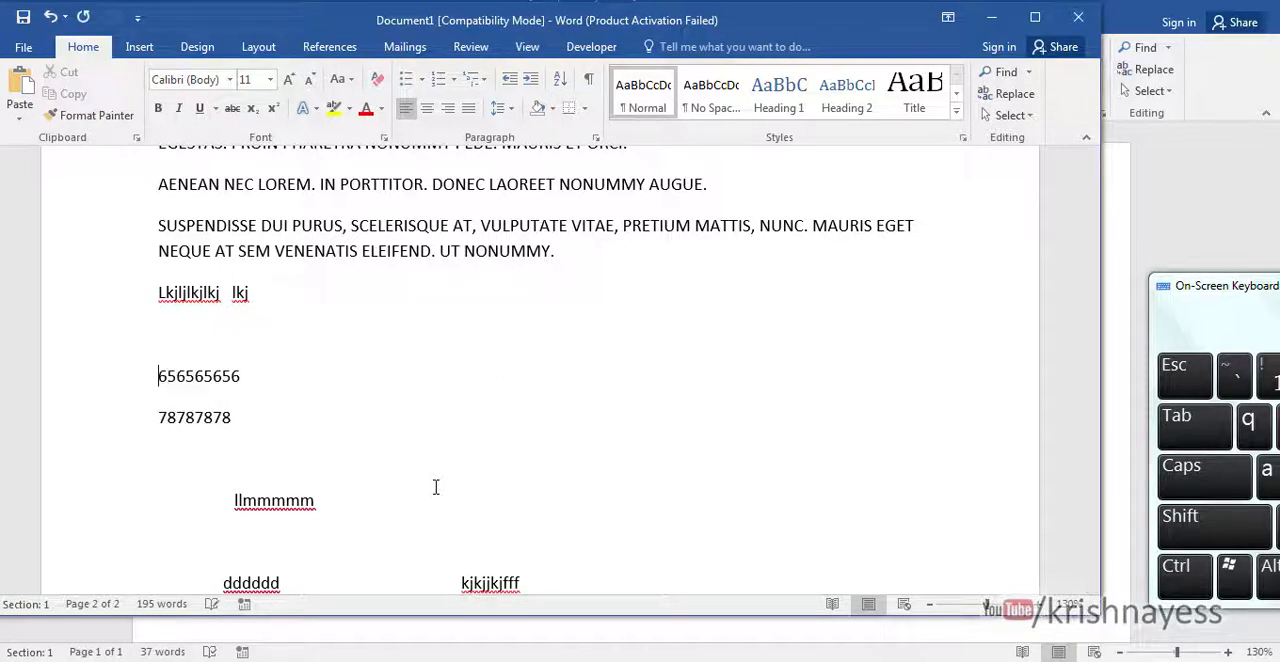
key("Return")
key("Up")
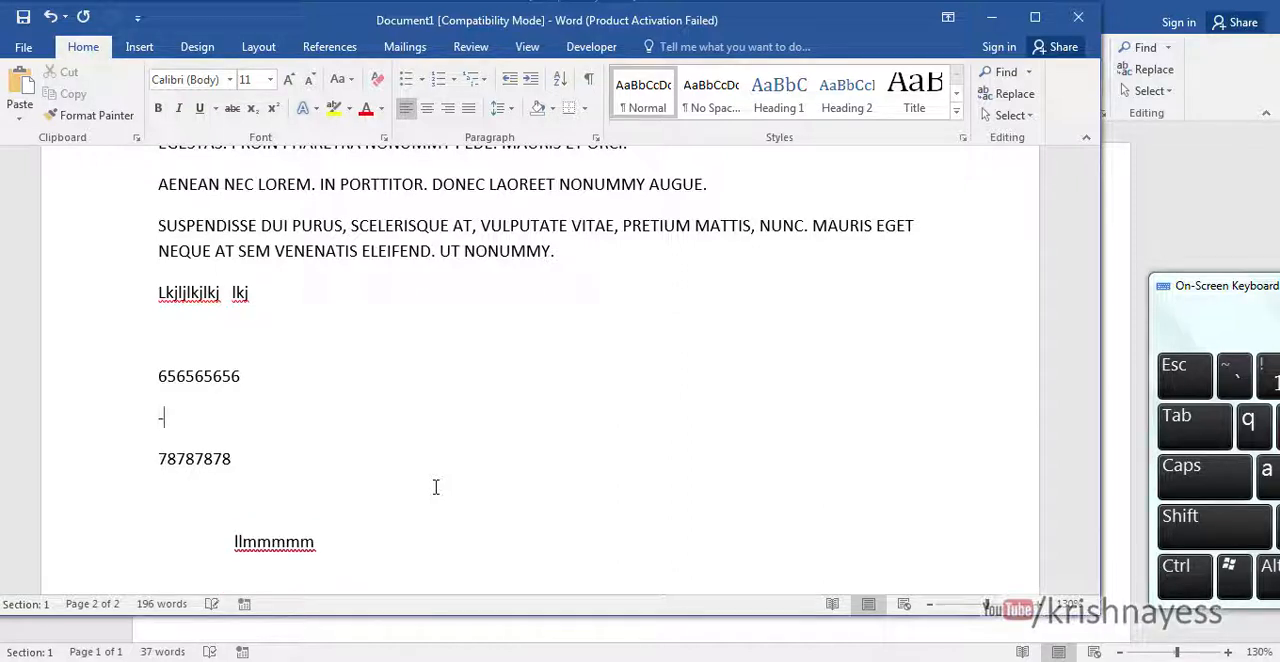
left_click_drag(158, 376, 249, 460)
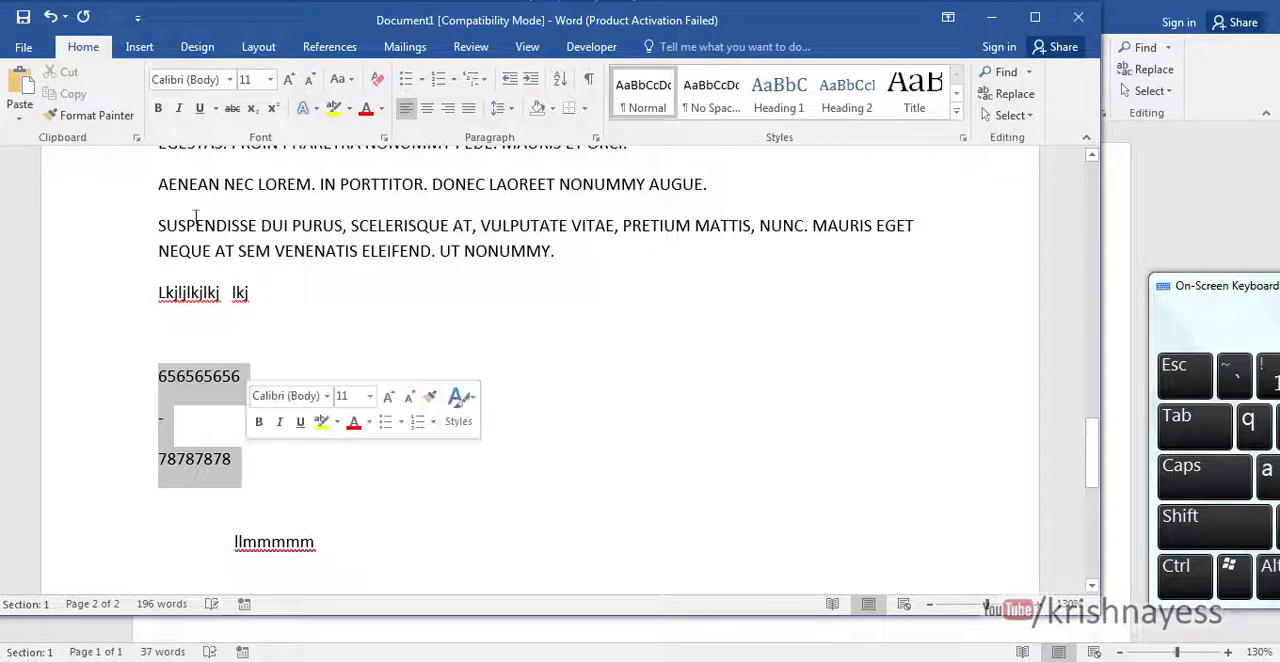
left_click(110, 18)
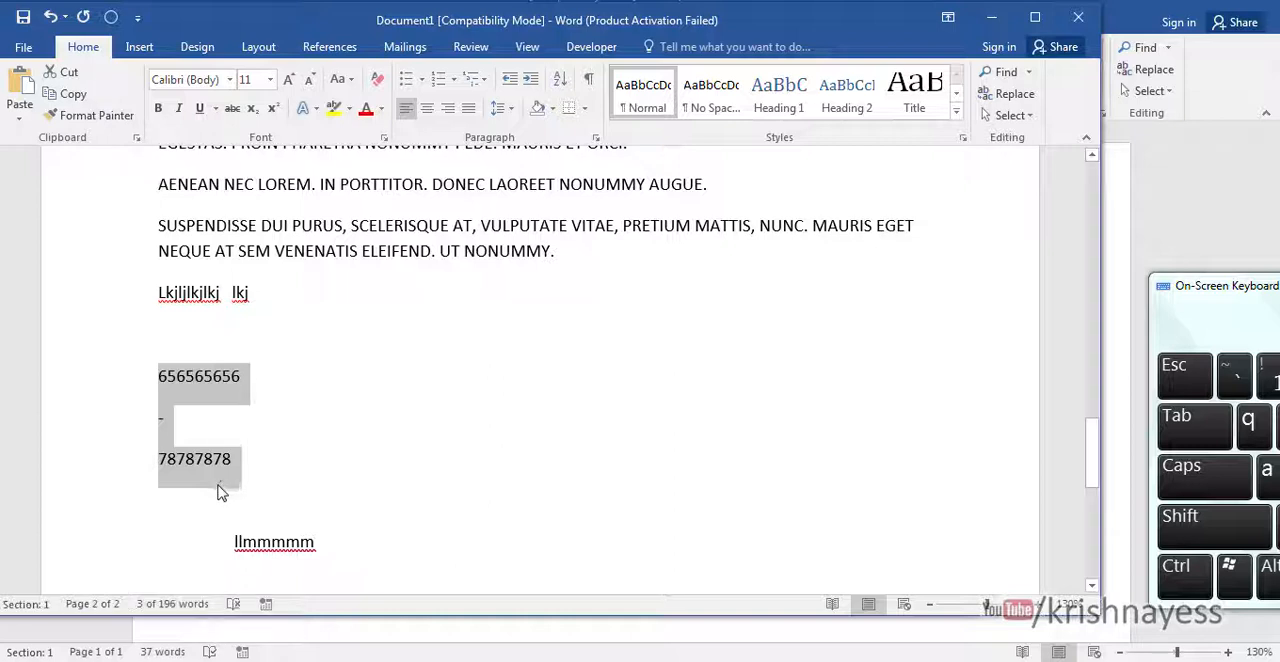
- Replace the upper number with 89 and the lower number with 9, and calculate the subtraction
left_click(185, 458)
double_click(188, 376)
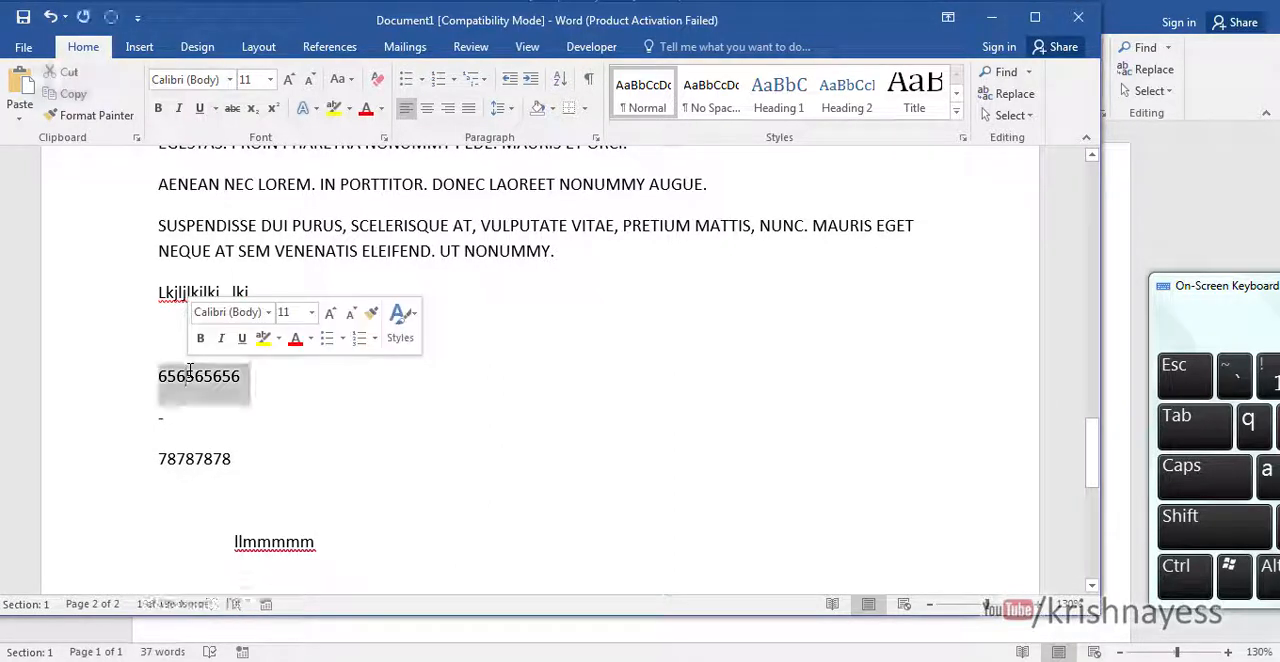
type("89")
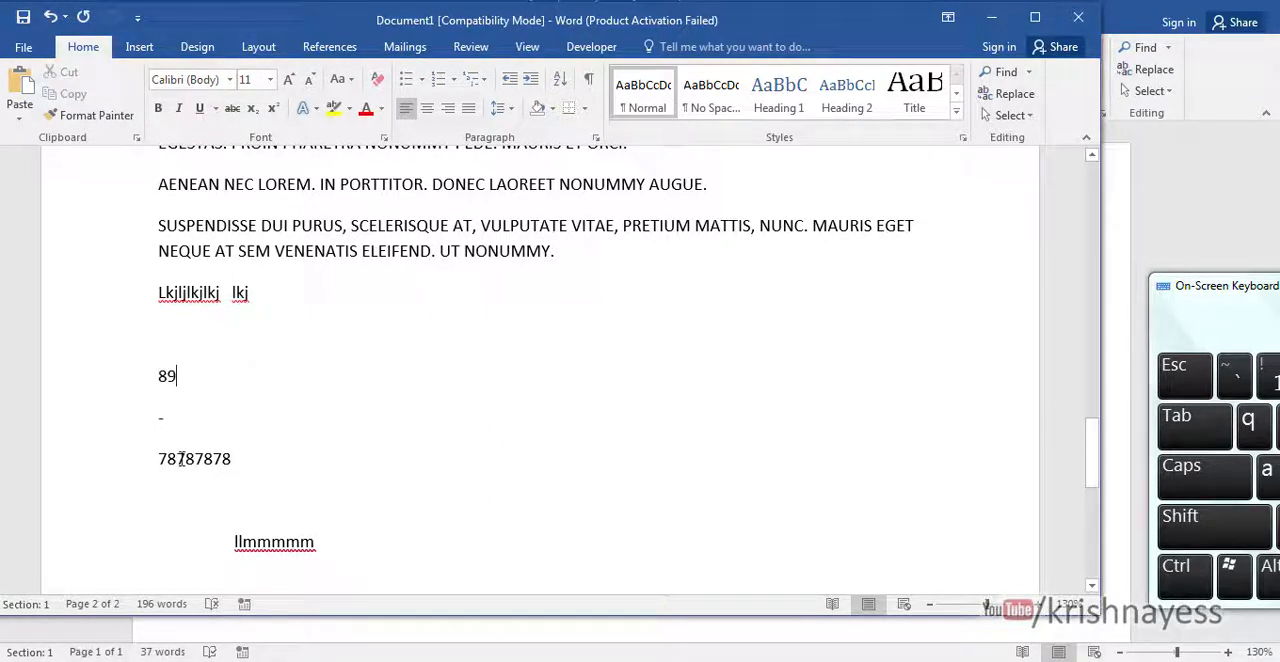
double_click(182, 459)
type("0")
key("BackSpace")
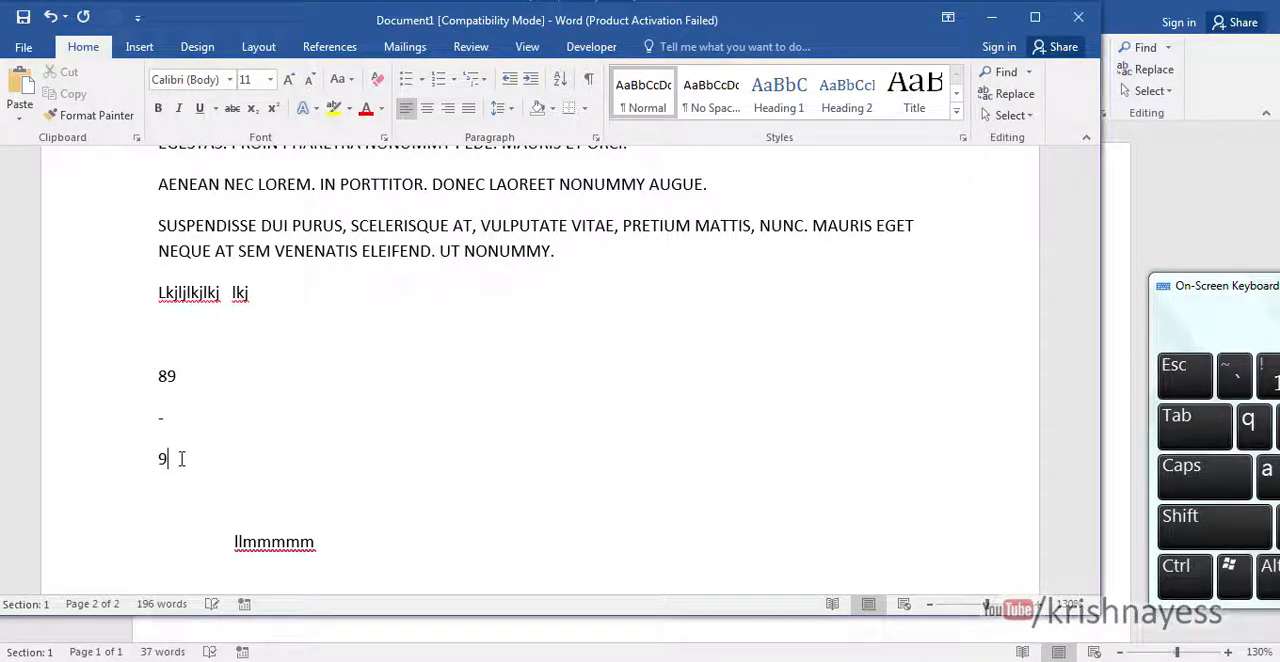
left_click_drag(157, 374, 172, 458)
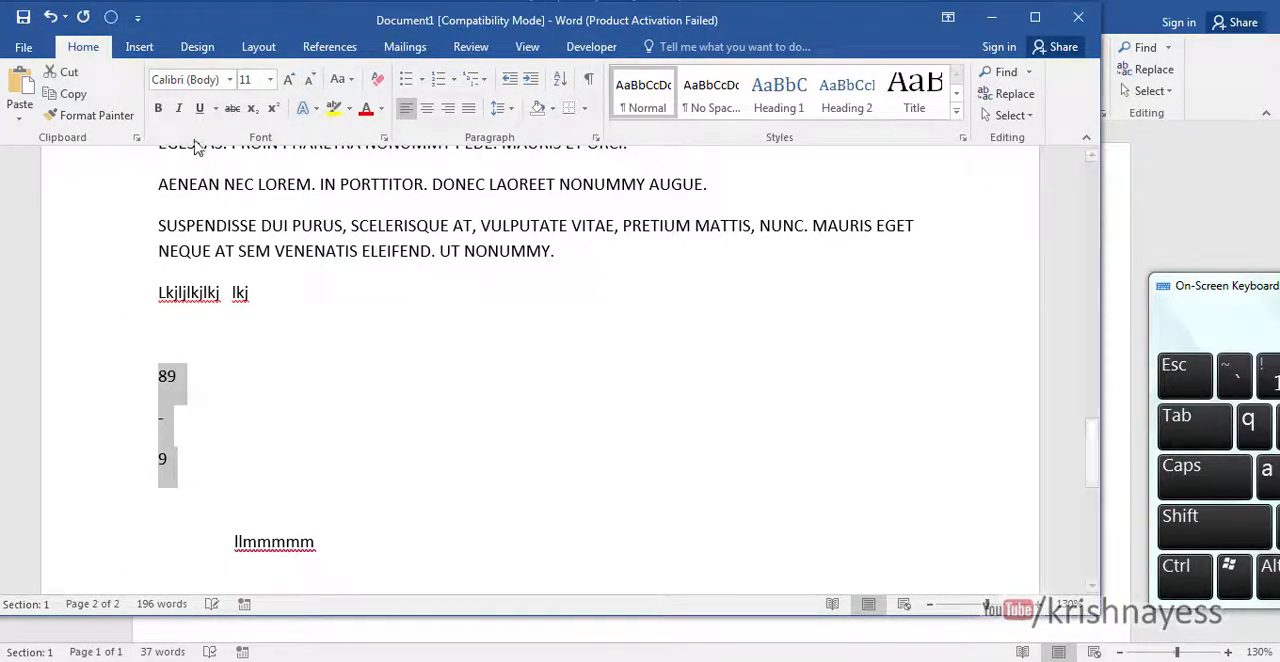
left_click(112, 18)
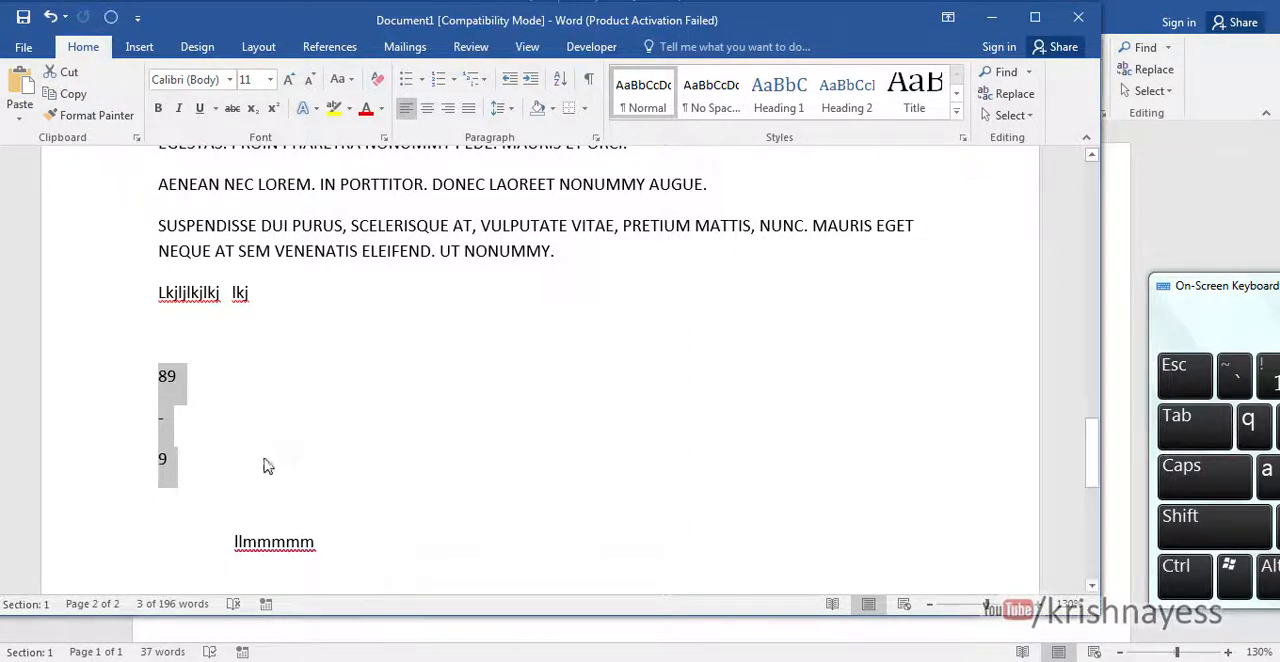
- Remove the minus sign between 89 and 9 and add the two numbers with the Calculate command
left_click(170, 420)
key("BackSpace")
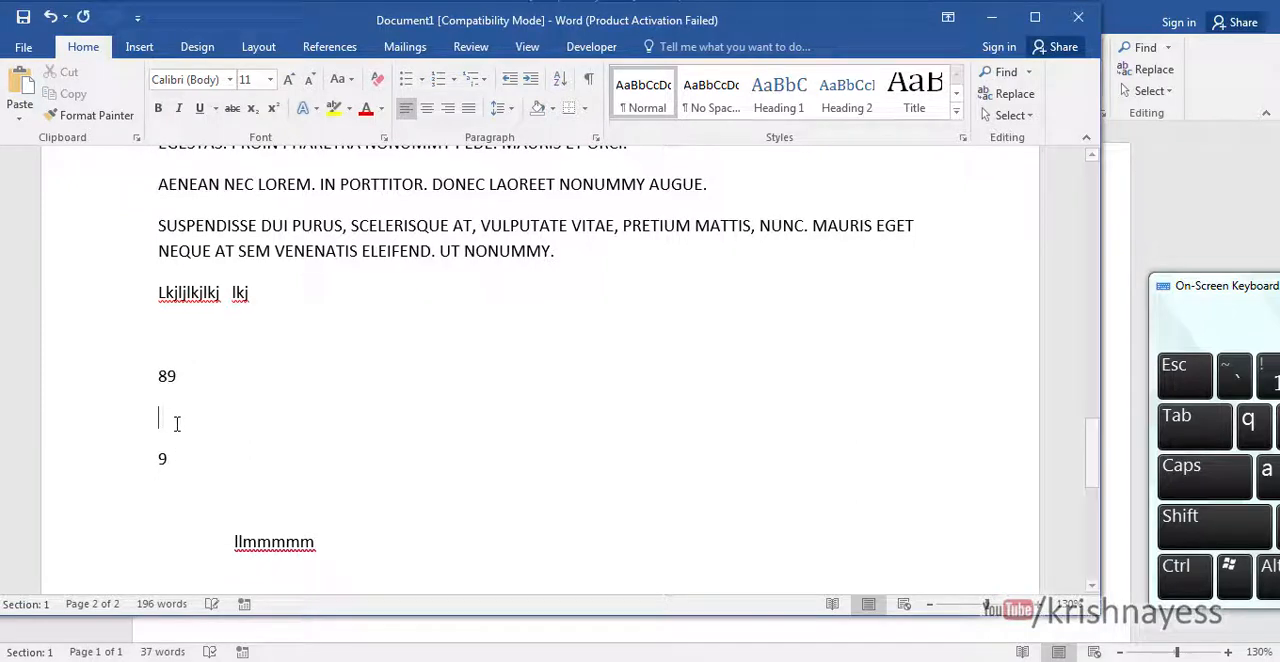
left_click_drag(158, 374, 204, 463)
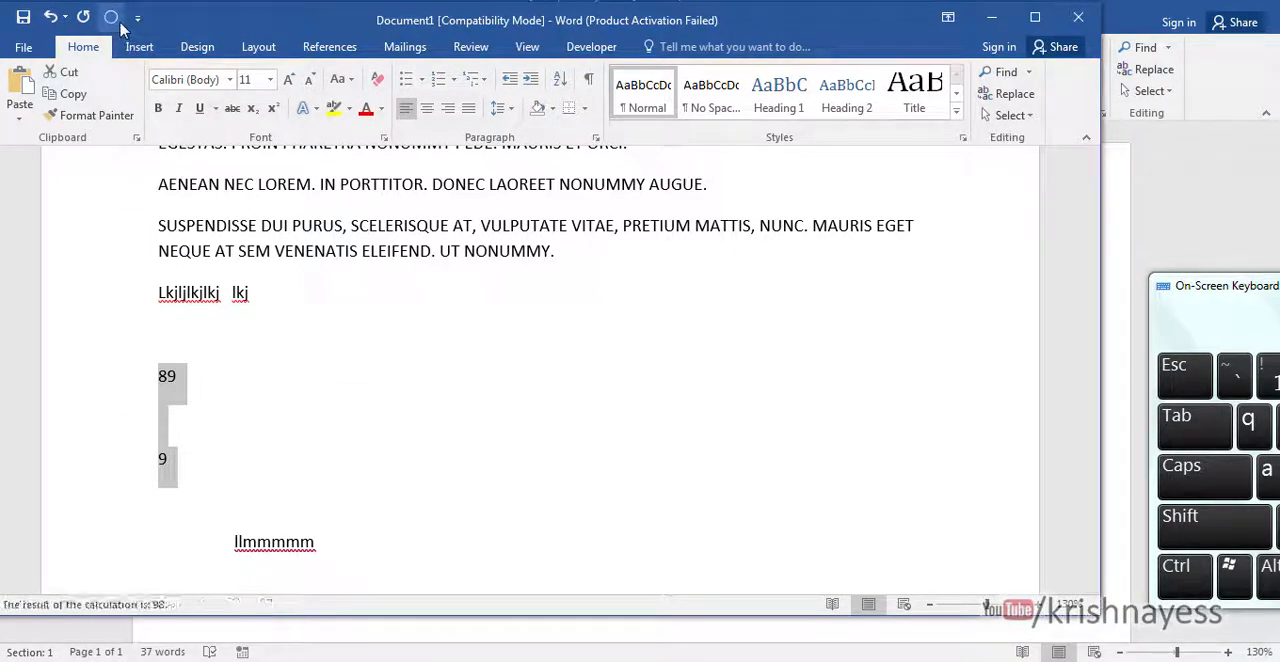
- Enter "*" on the empty line between 89 and 9 and calculate the multiplication
left_click(175, 430)
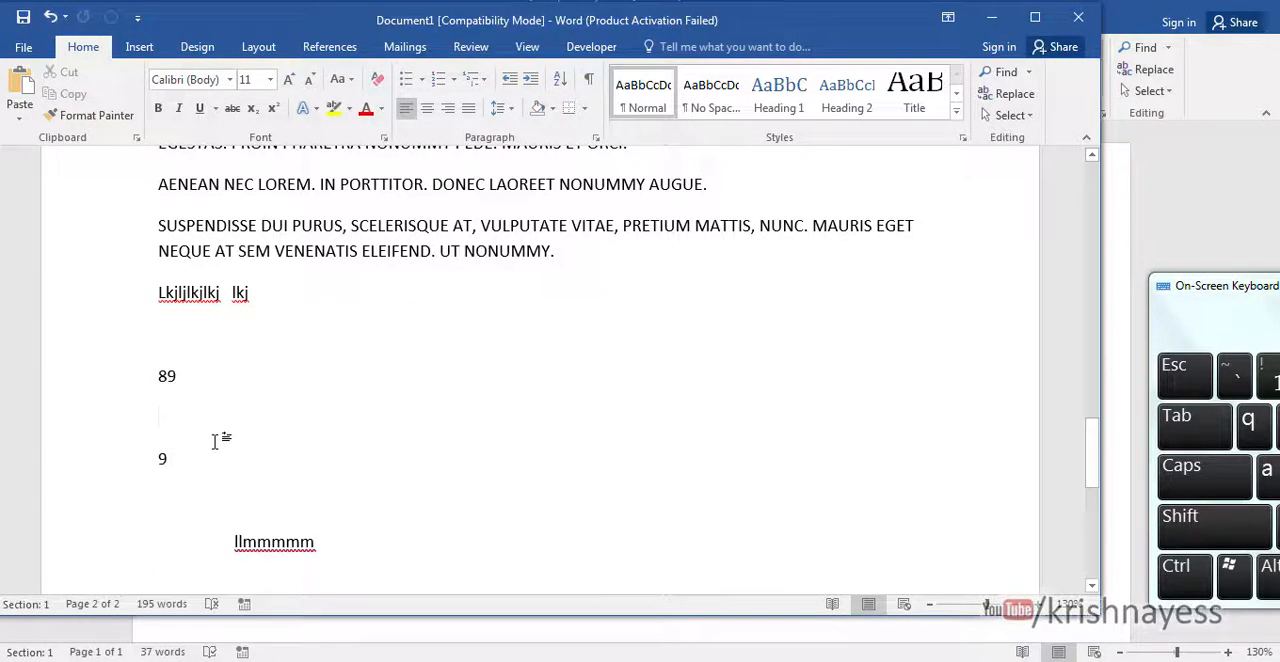
type("*")
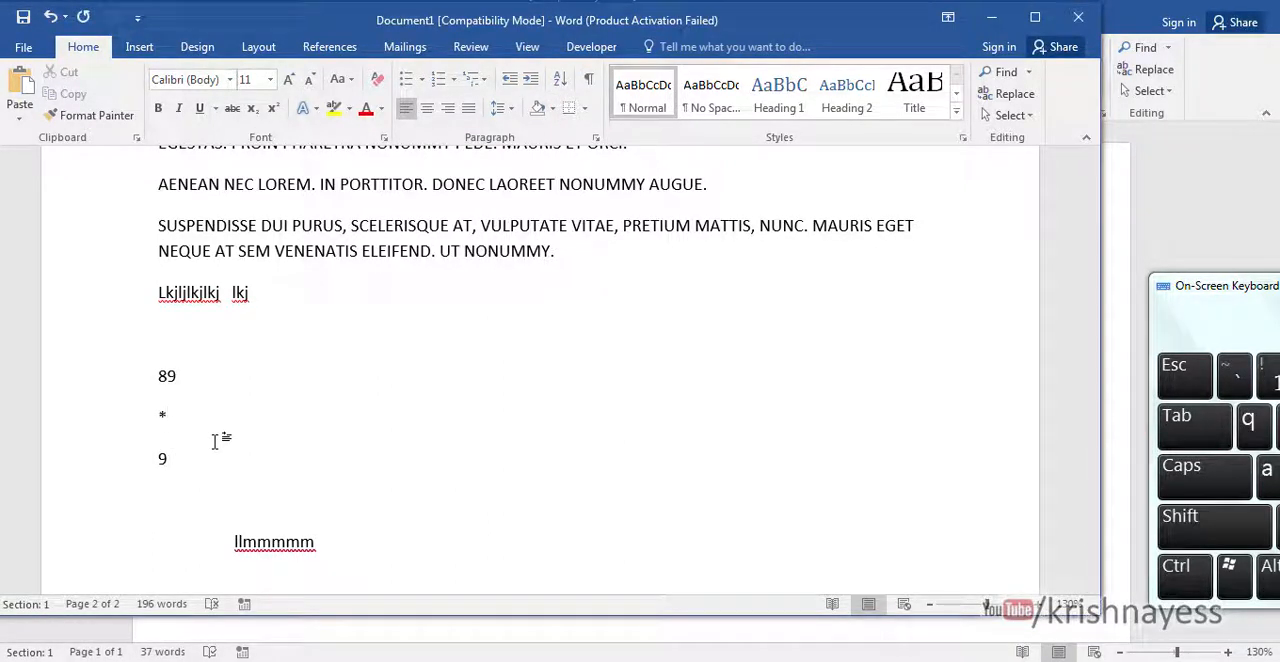
left_click_drag(151, 374, 180, 460)
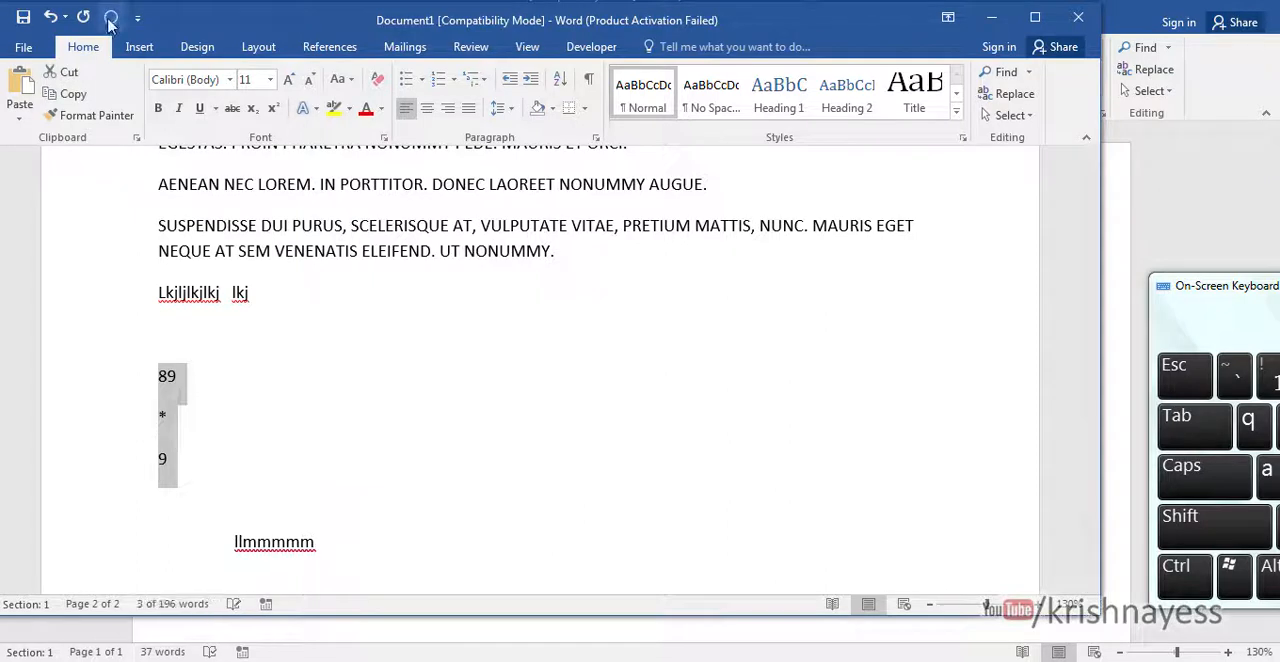
left_click(110, 20)
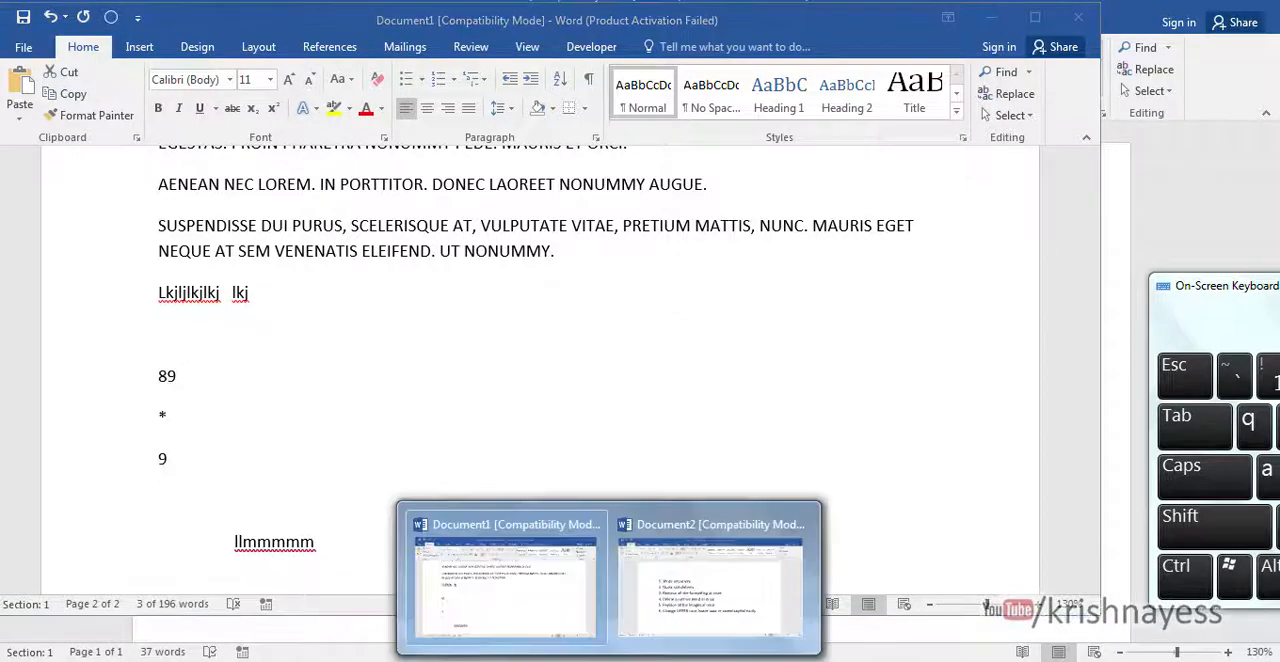
- Switch to the tips list in Document2, move the On-Screen Keyboard out of view, and select "Remove" in the third tip
left_click(690, 594)
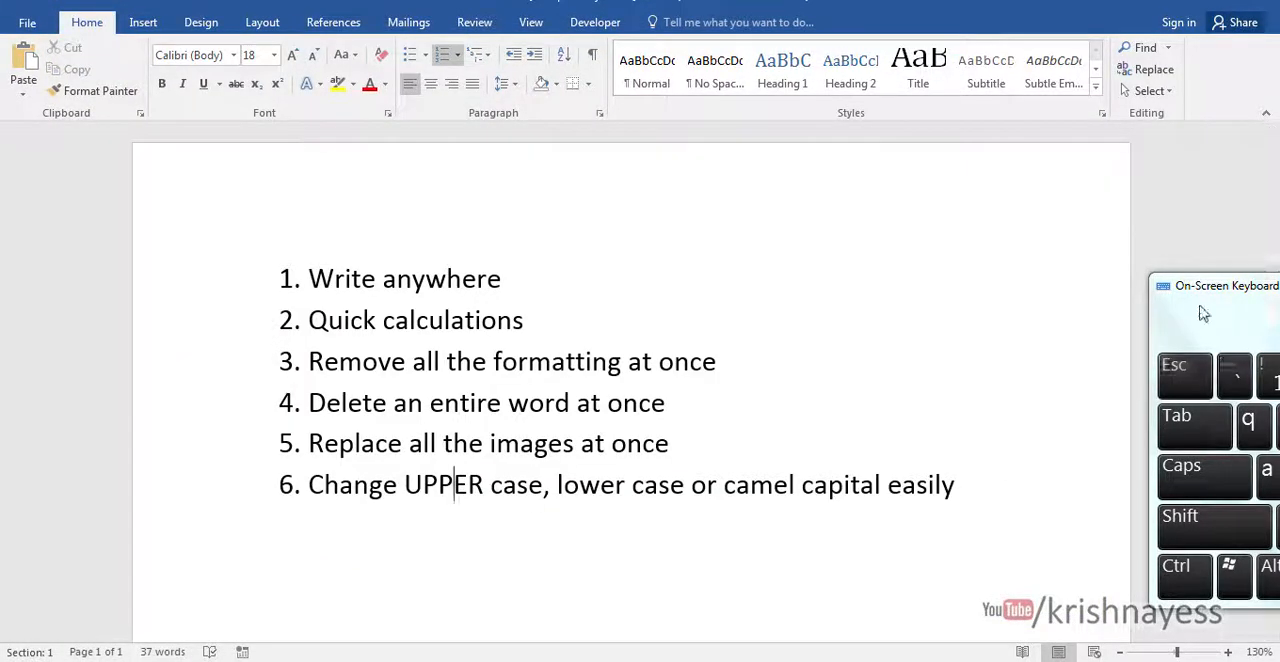
left_click_drag(1197, 293, 1260, 661)
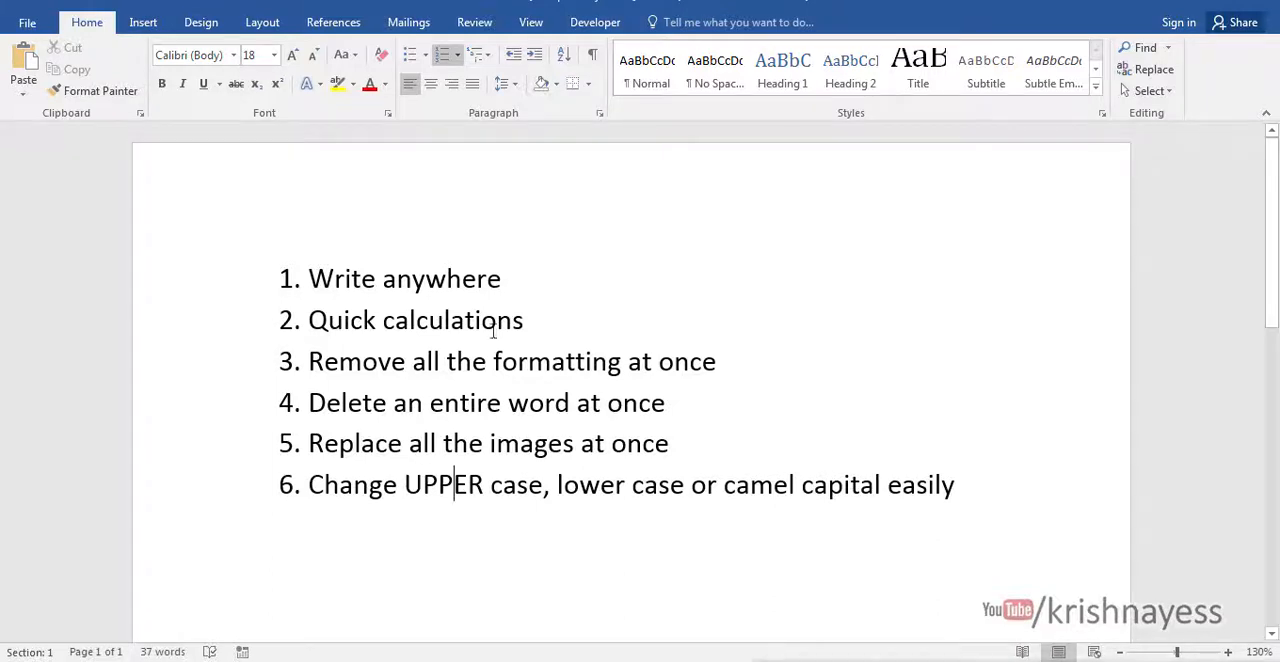
double_click(339, 363)
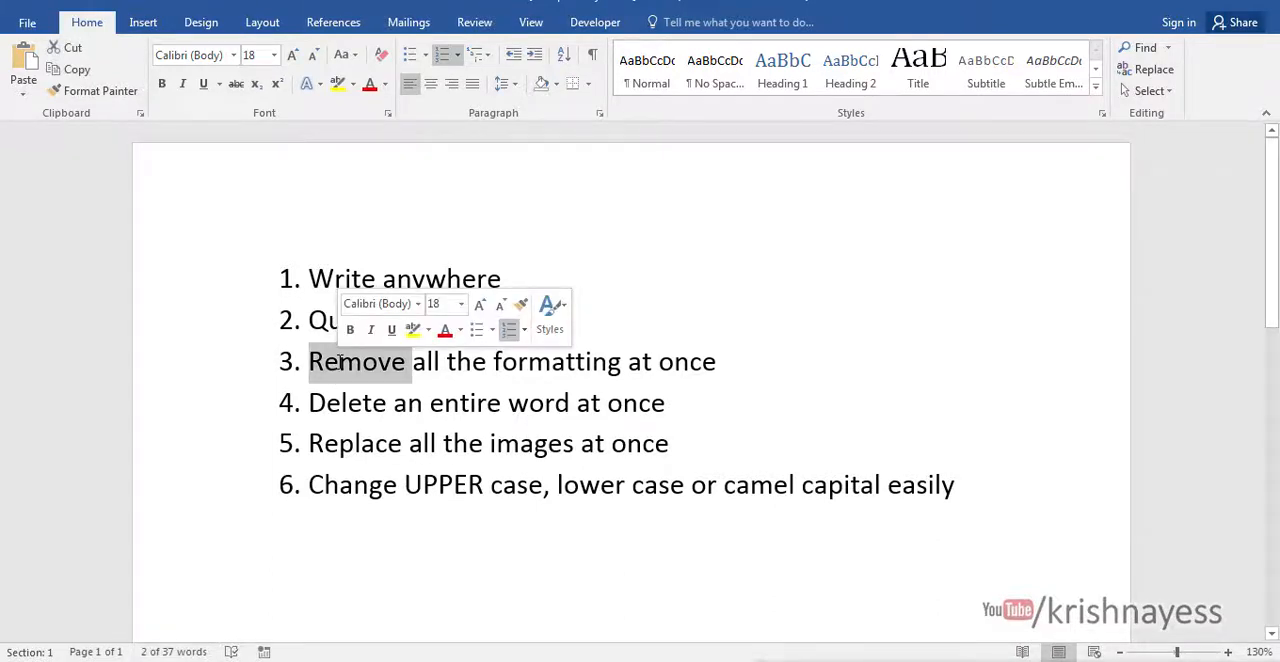
- In Document1, colour the last paragraph's text from SUSPENDISSE to ELEIFEND red and make "CELERISQ" bold
mouse_move(609, 660)
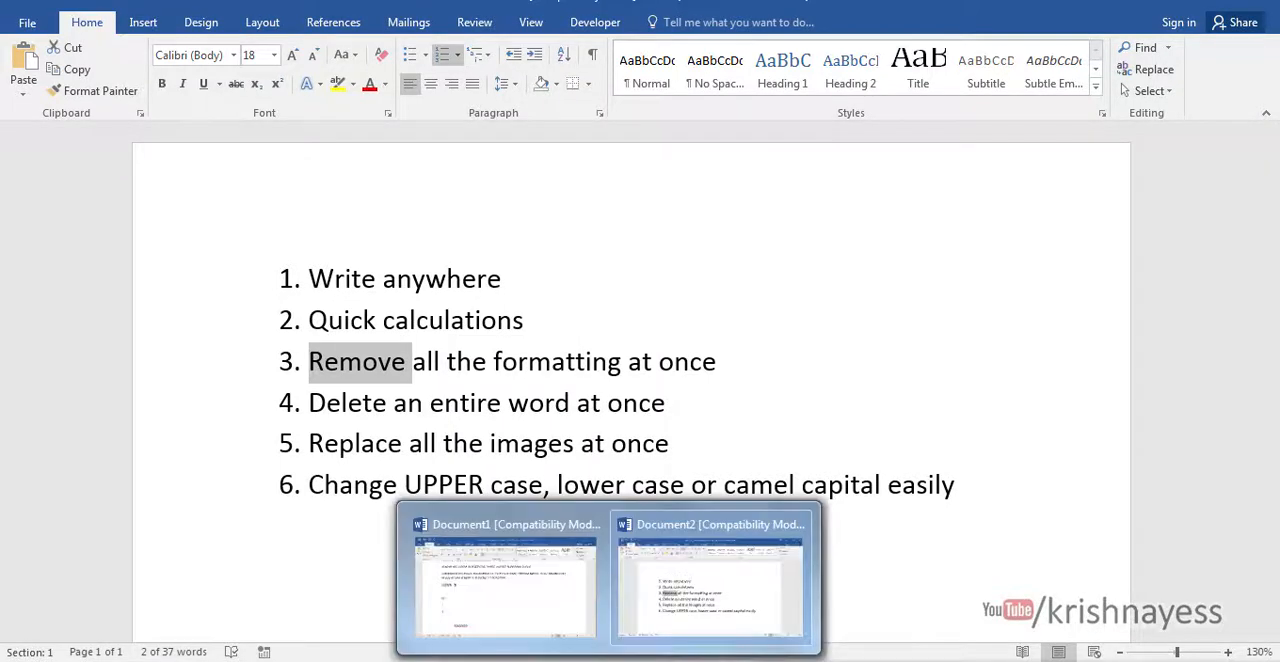
left_click(524, 612)
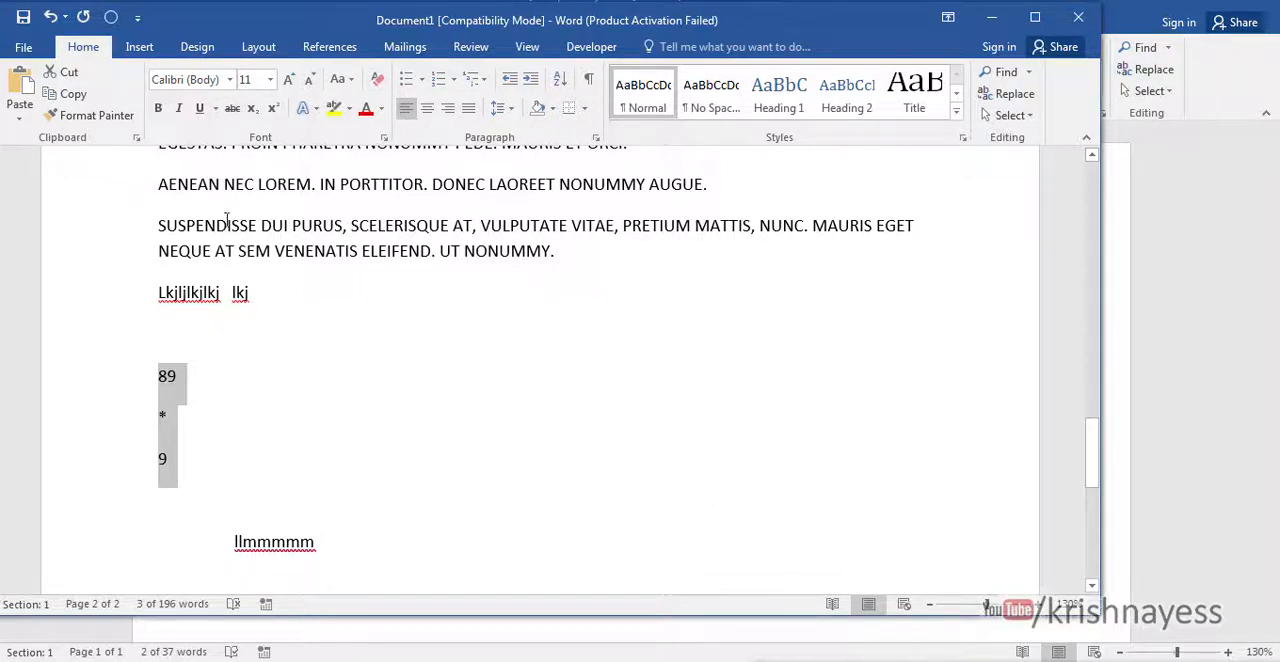
left_click_drag(228, 225, 424, 232)
left_click(366, 108)
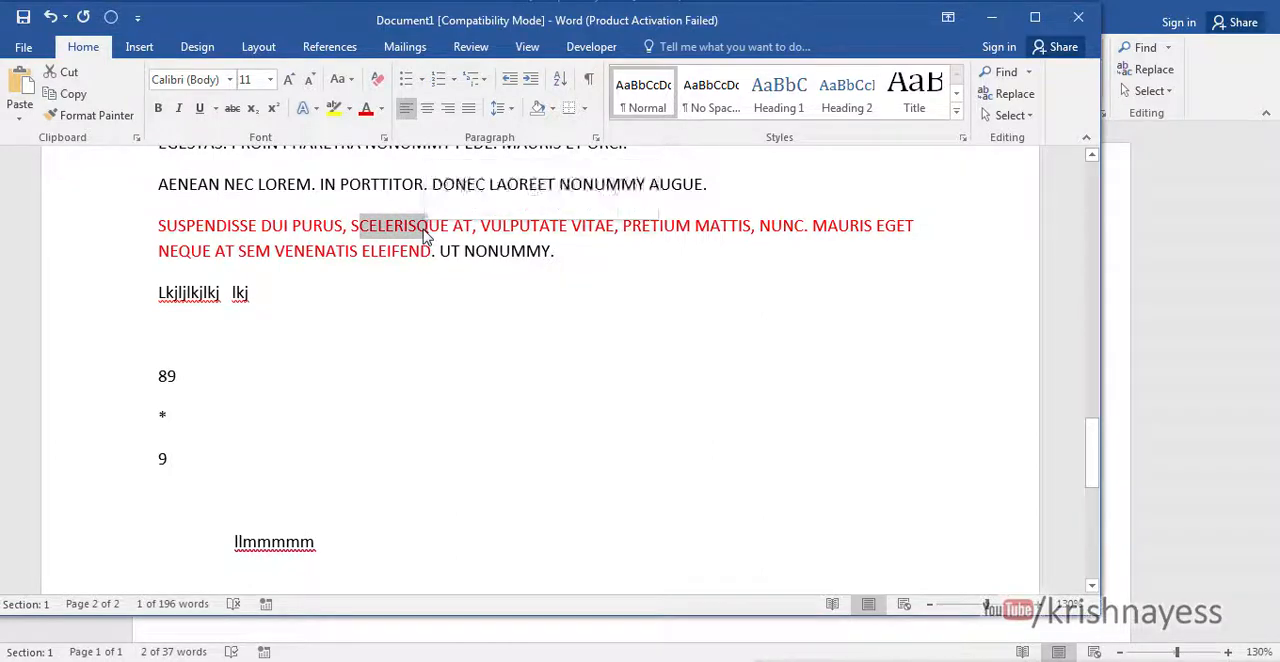
key("ctrl+b")
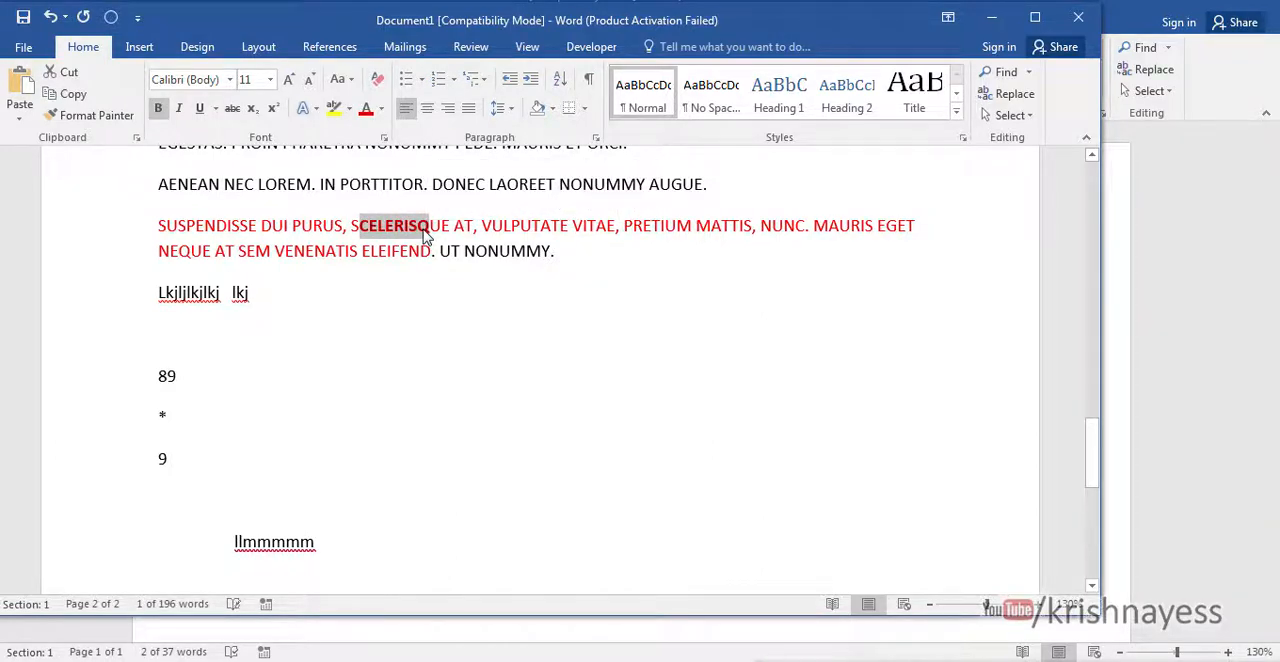
left_click(600, 480)
- Clear all character formatting from the text between "Lorem ipsum" and "lkj" at once, using the On-Screen Keyboard placed over the page
scroll(631, 506, "up", 10)
scroll(646, 512, "up", 3)
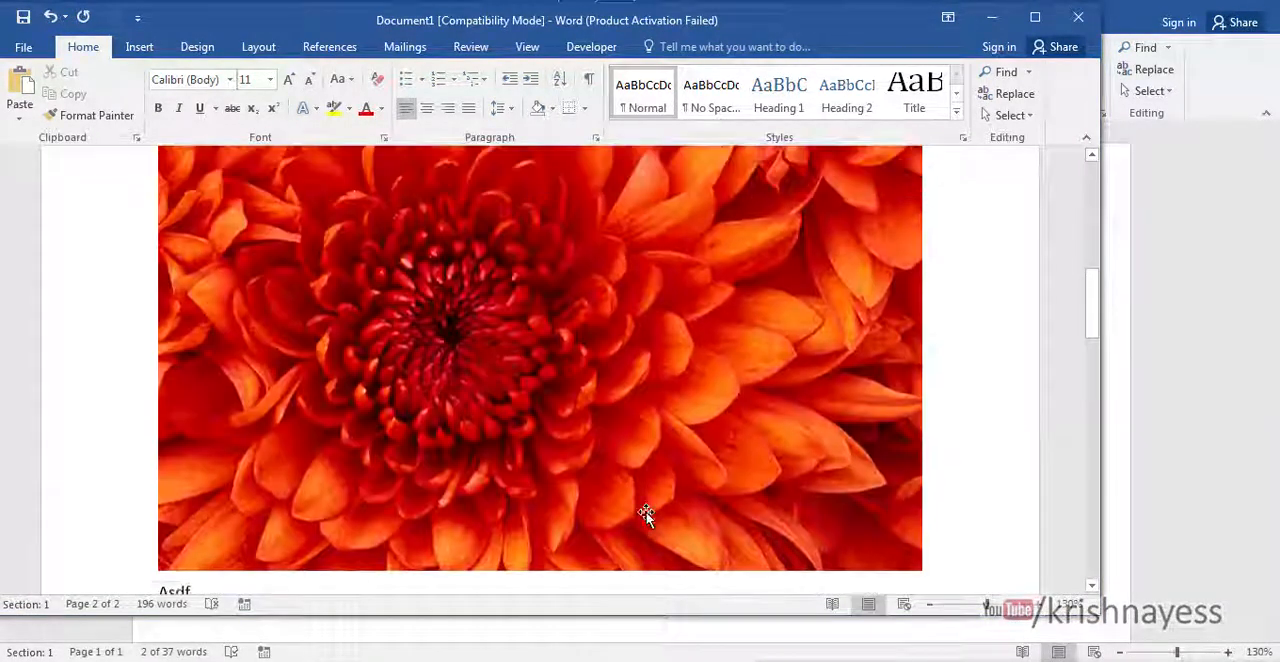
scroll(646, 512, "down", 6)
scroll(649, 513, "down", 1)
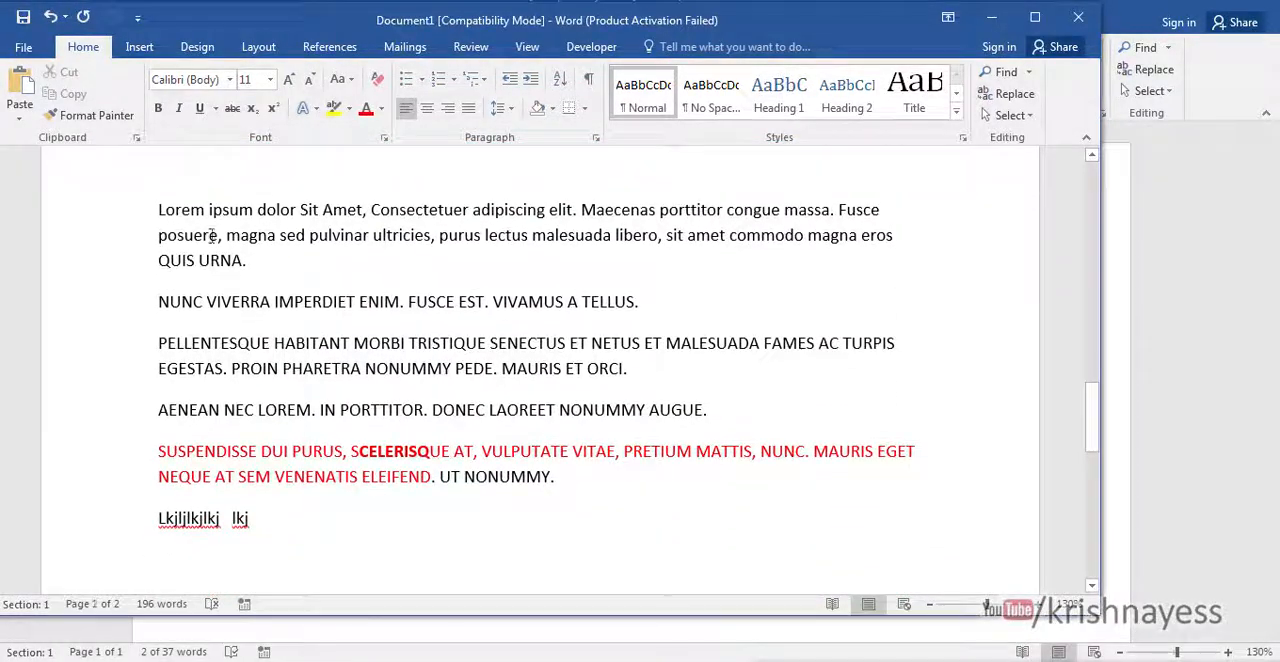
left_click_drag(157, 209, 505, 526)
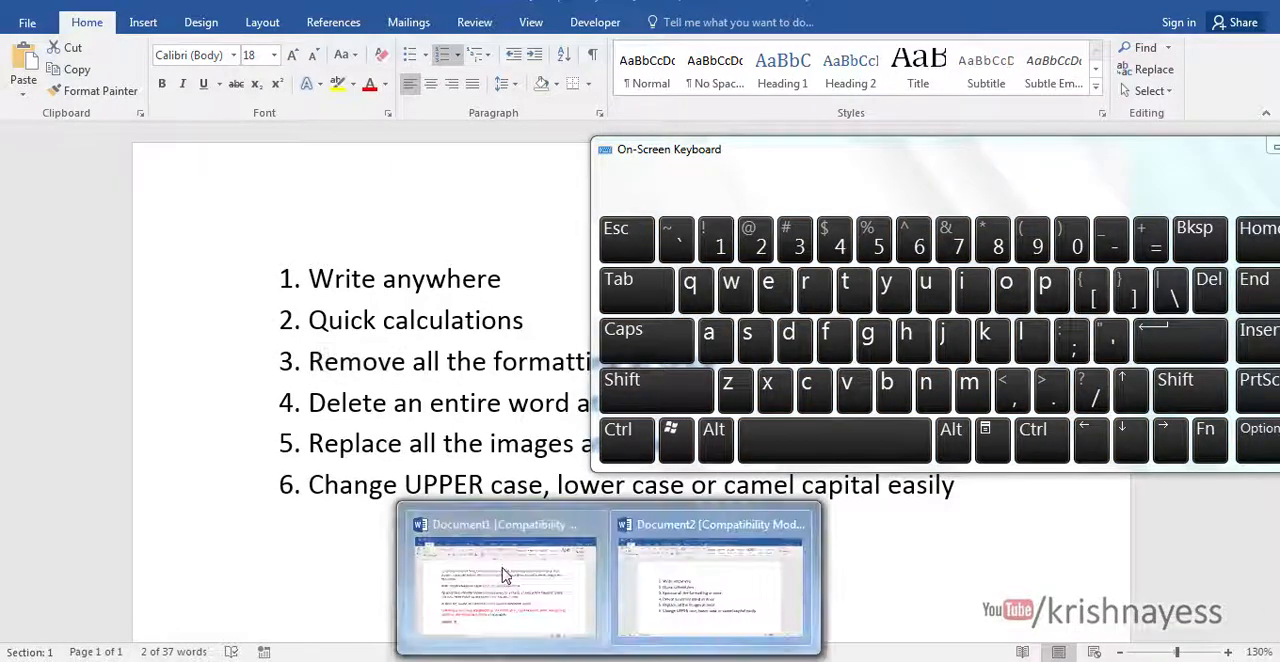
left_click(504, 575)
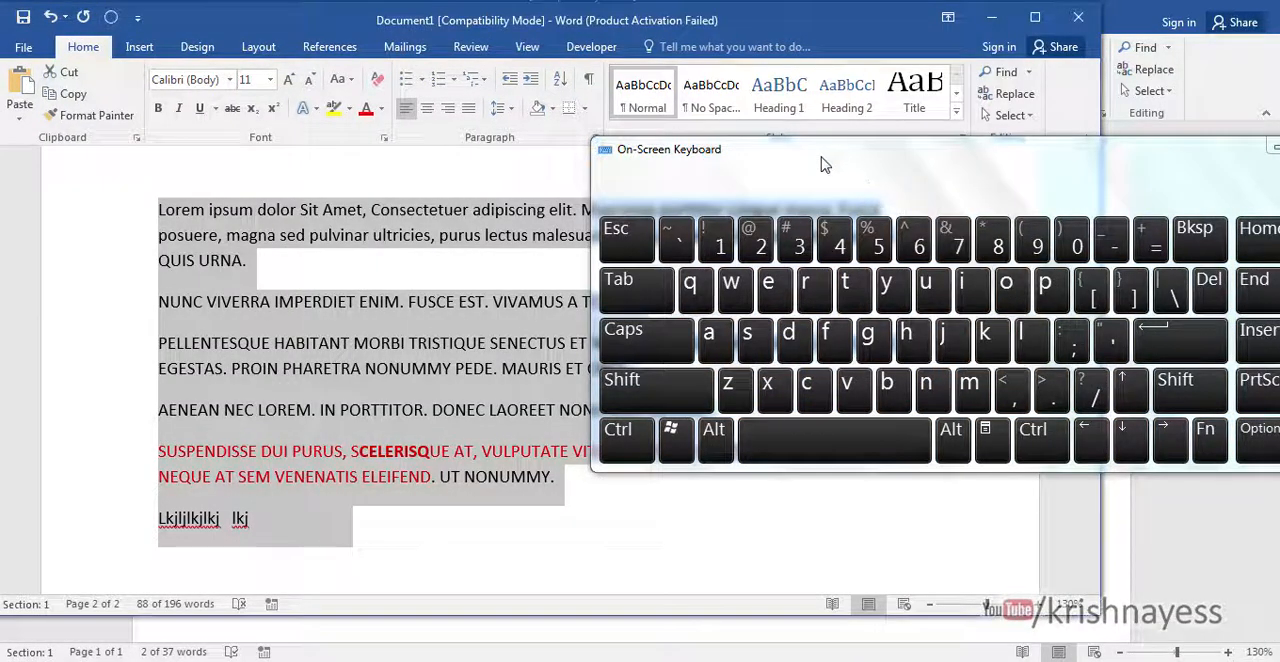
left_click_drag(843, 157, 832, 154)
left_click(620, 432)
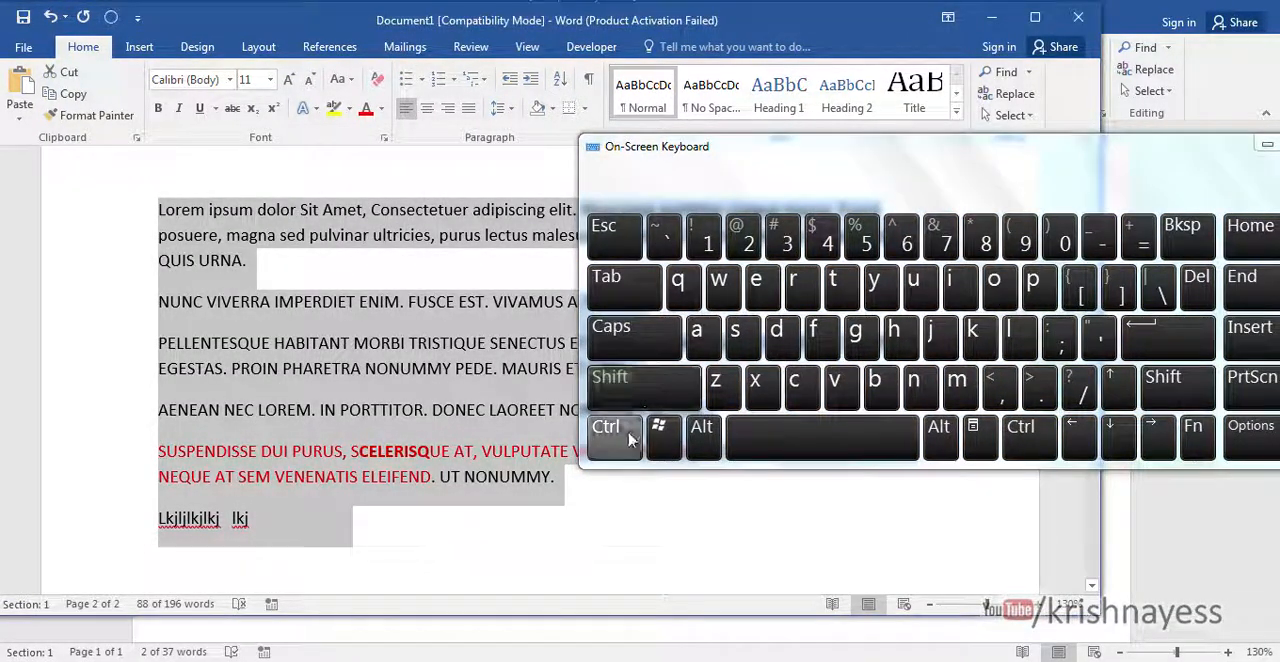
left_click(823, 440)
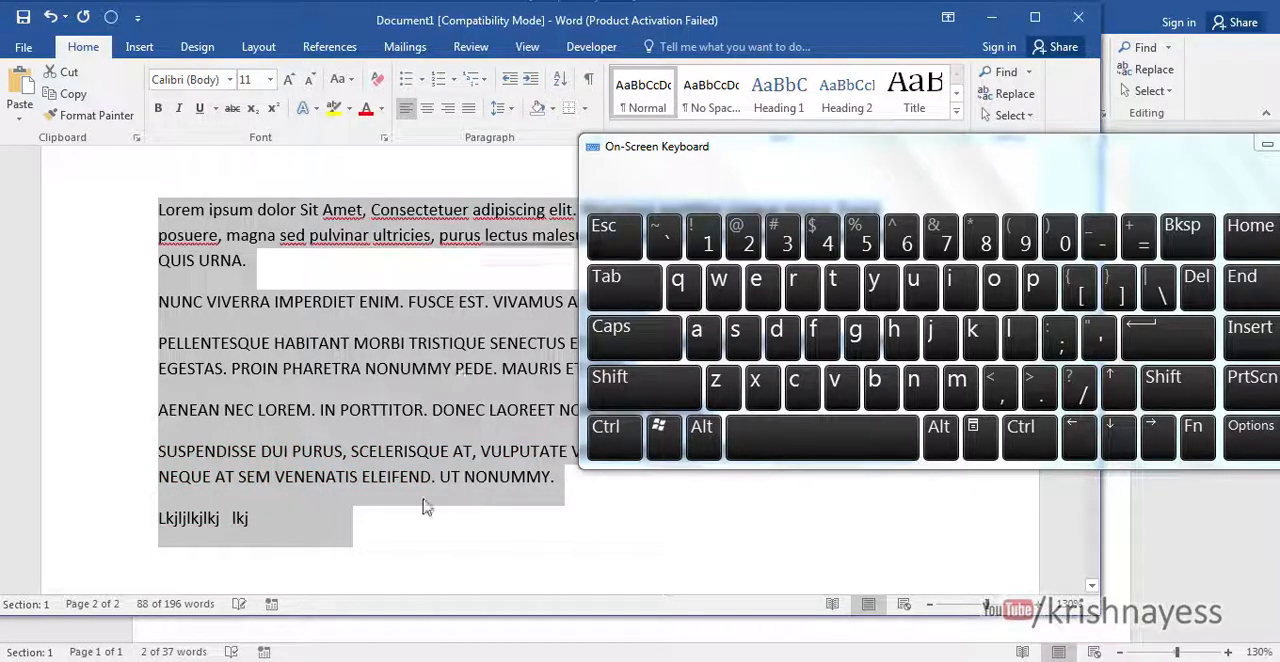
left_click(416, 412)
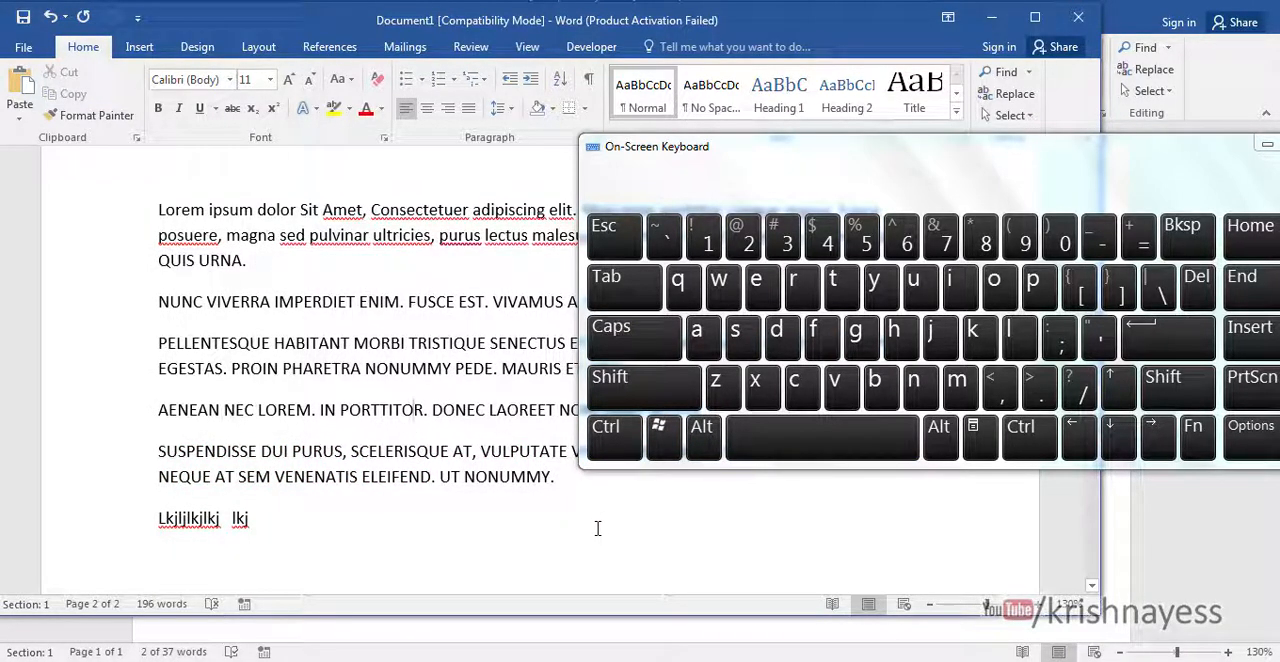
scroll(597, 528, "up", 3)
scroll(605, 532, "down", 1)
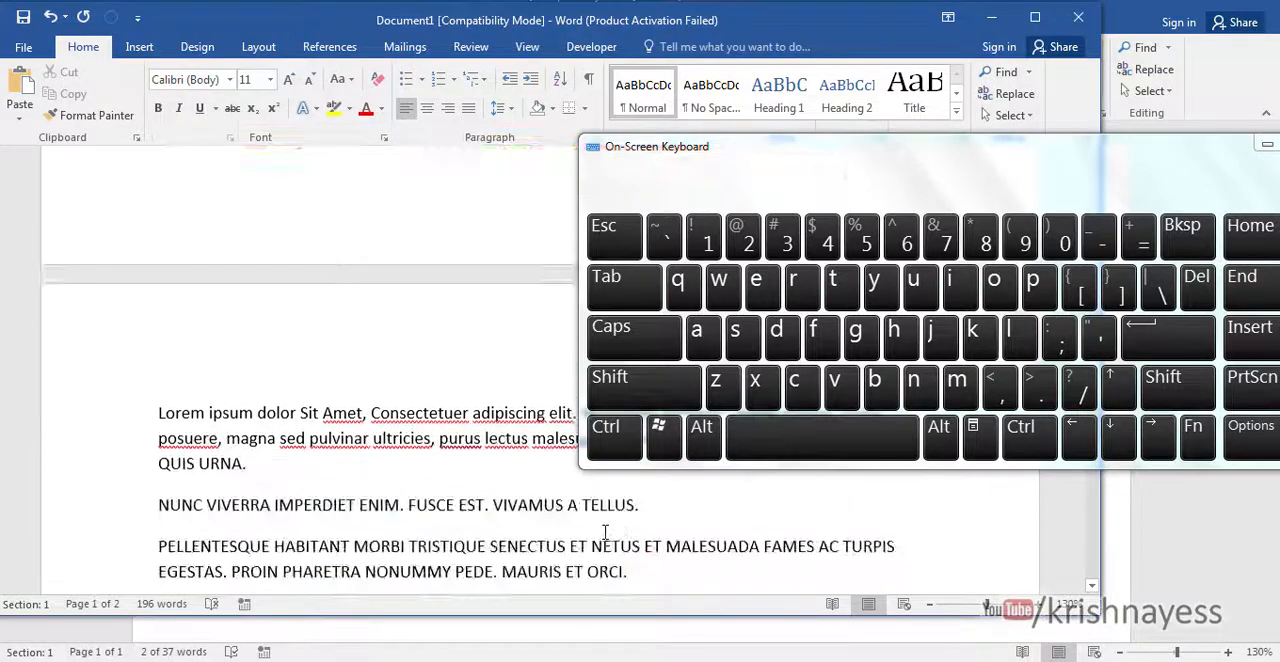
scroll(605, 532, "down", 2)
scroll(619, 552, "up", 2)
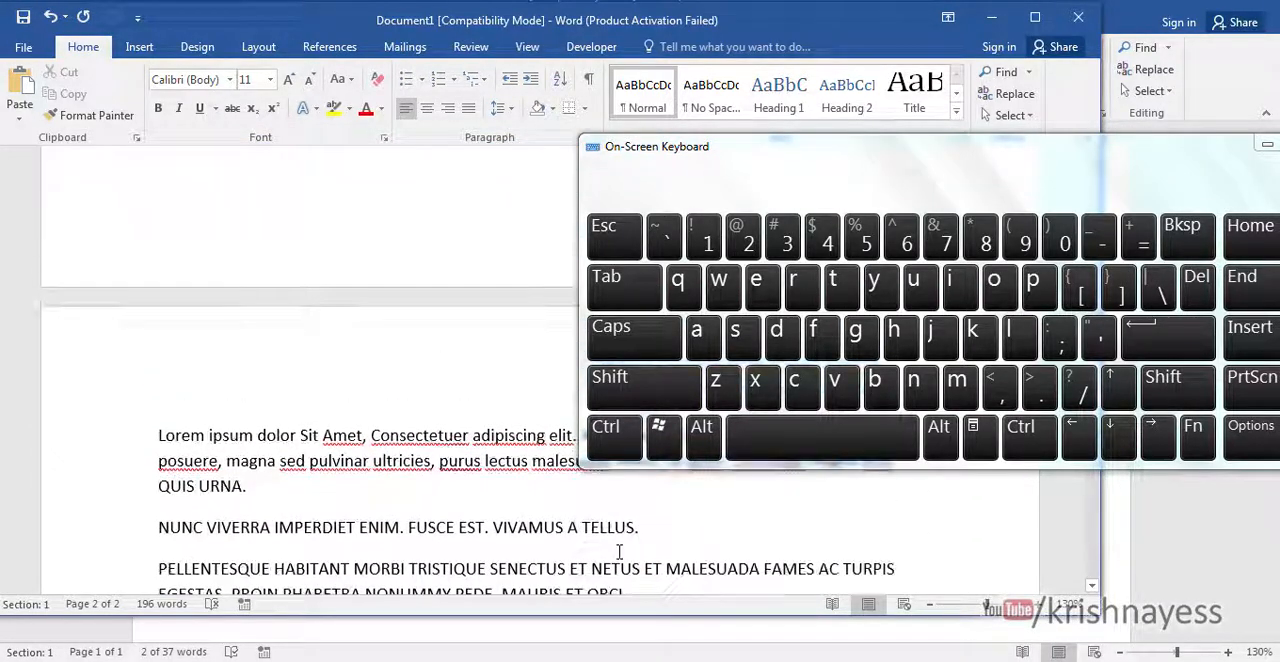
scroll(620, 551, "up", 3)
scroll(615, 556, "down", 3)
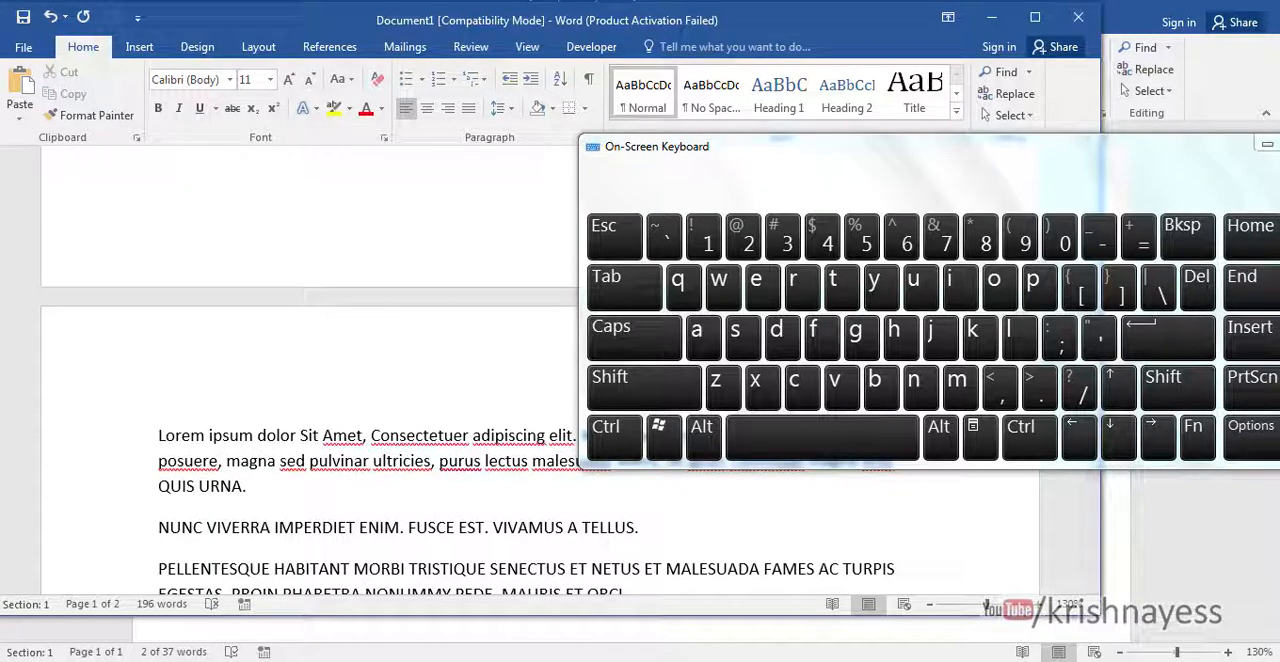
- Switch to the tips list in Document2, move the On-Screen Keyboard off the text, and place the cursor after the fourth tip
mouse_move(668, 648)
left_click(714, 602)
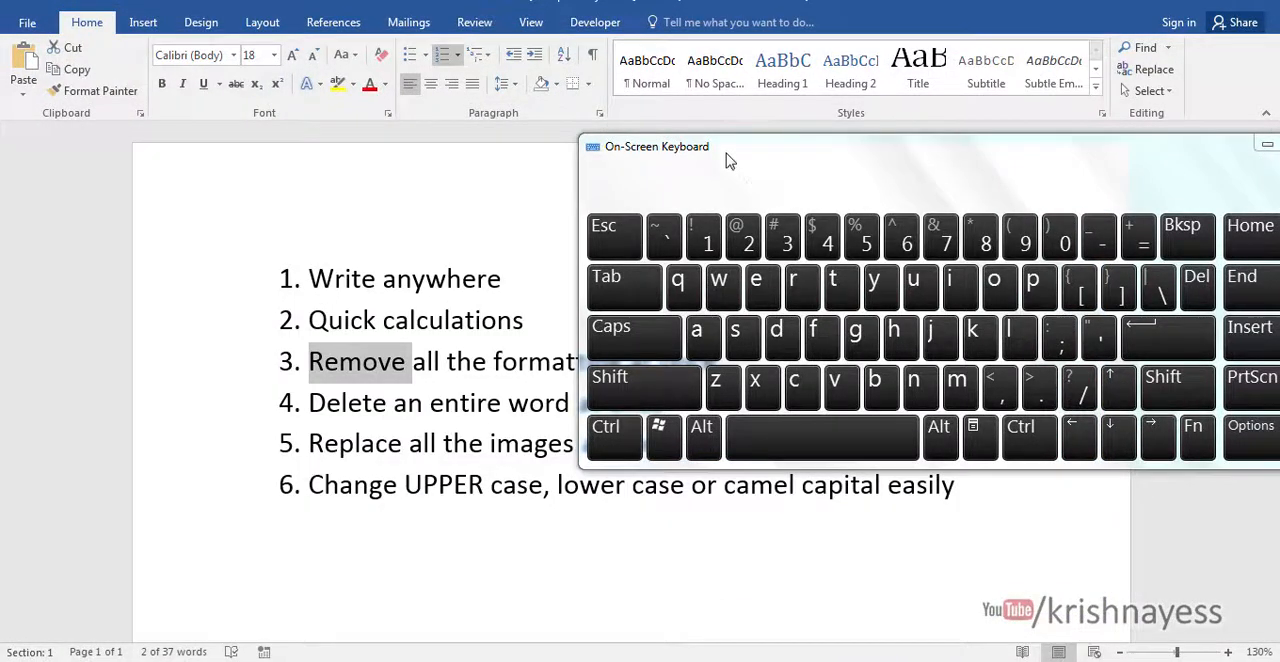
left_click_drag(728, 160, 1165, 204)
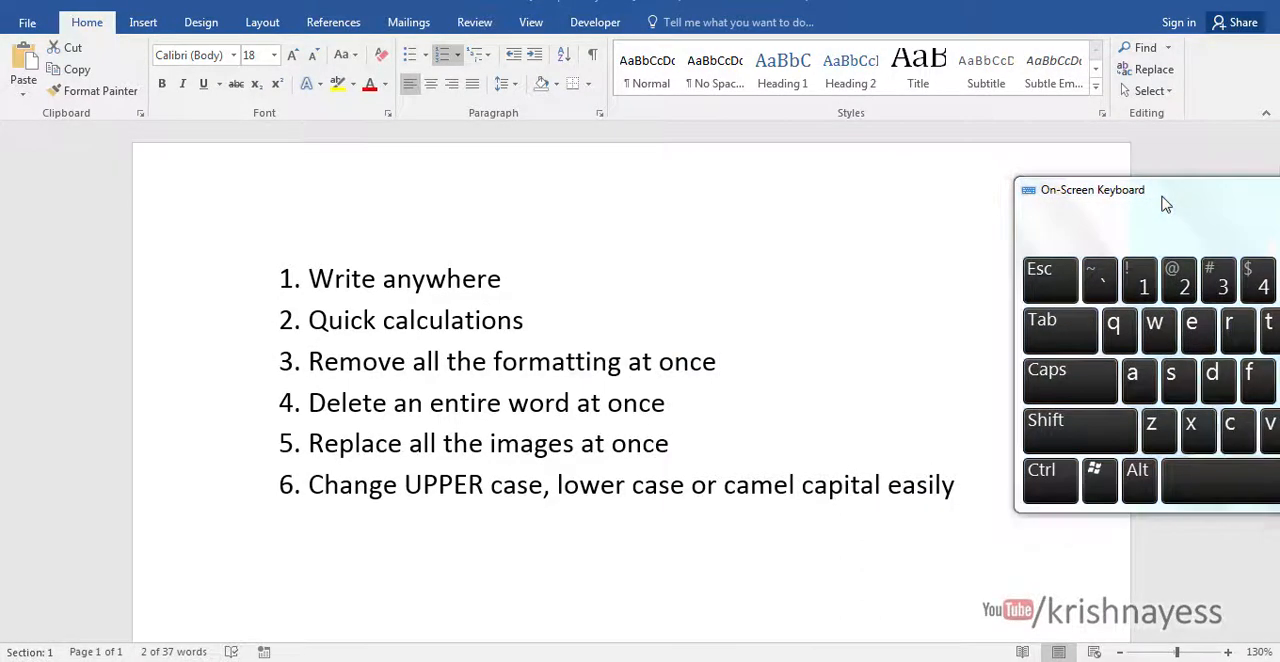
left_click(856, 400)
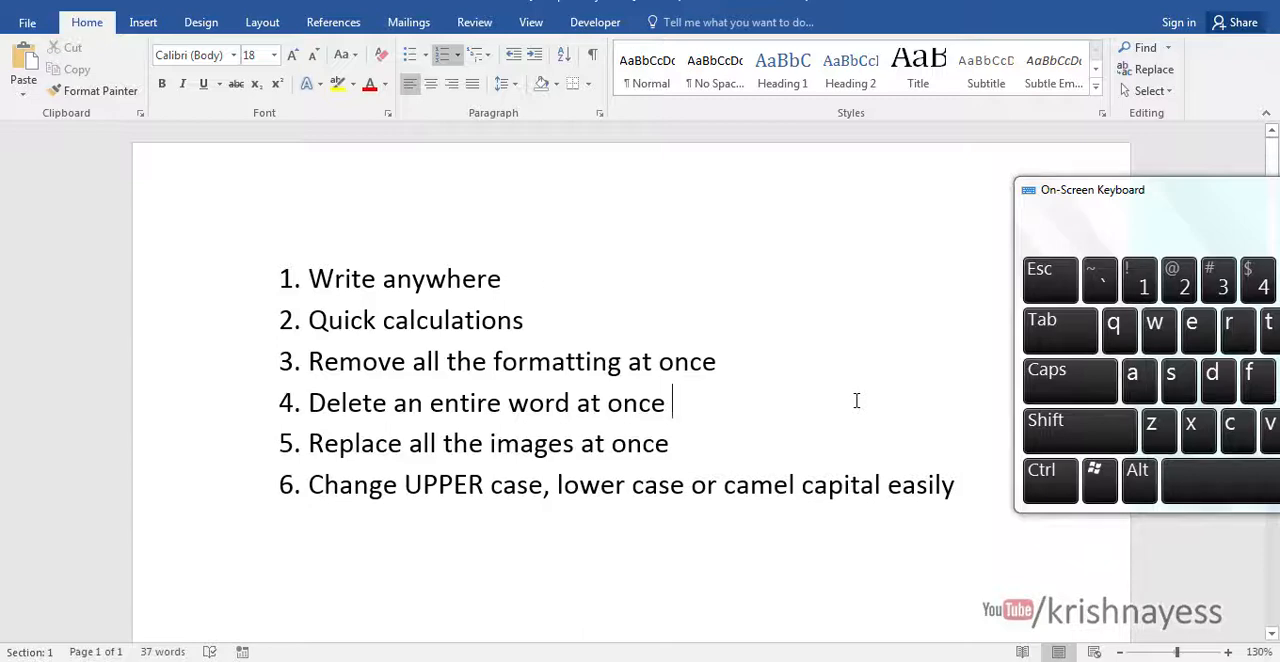
- In Document1, delete "Conse" from "Consectetuer" at once, using the On-Screen Keyboard placed above the text
mouse_move(612, 660)
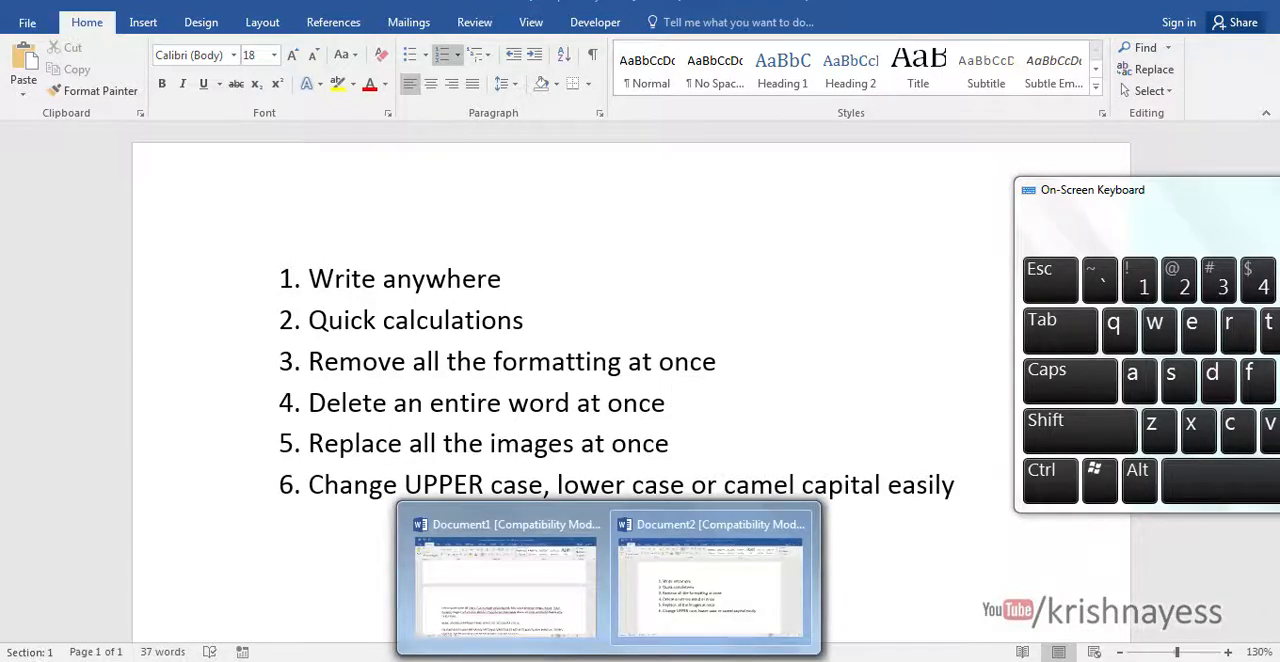
left_click(528, 604)
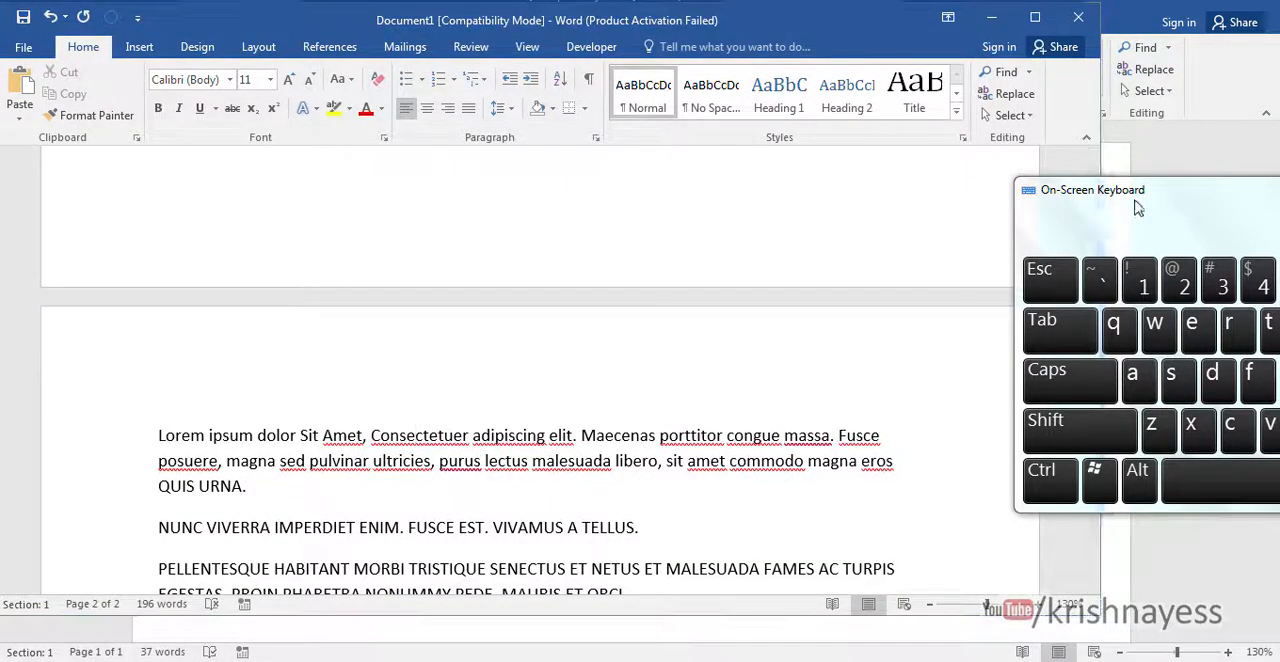
left_click_drag(1137, 205, 951, 189)
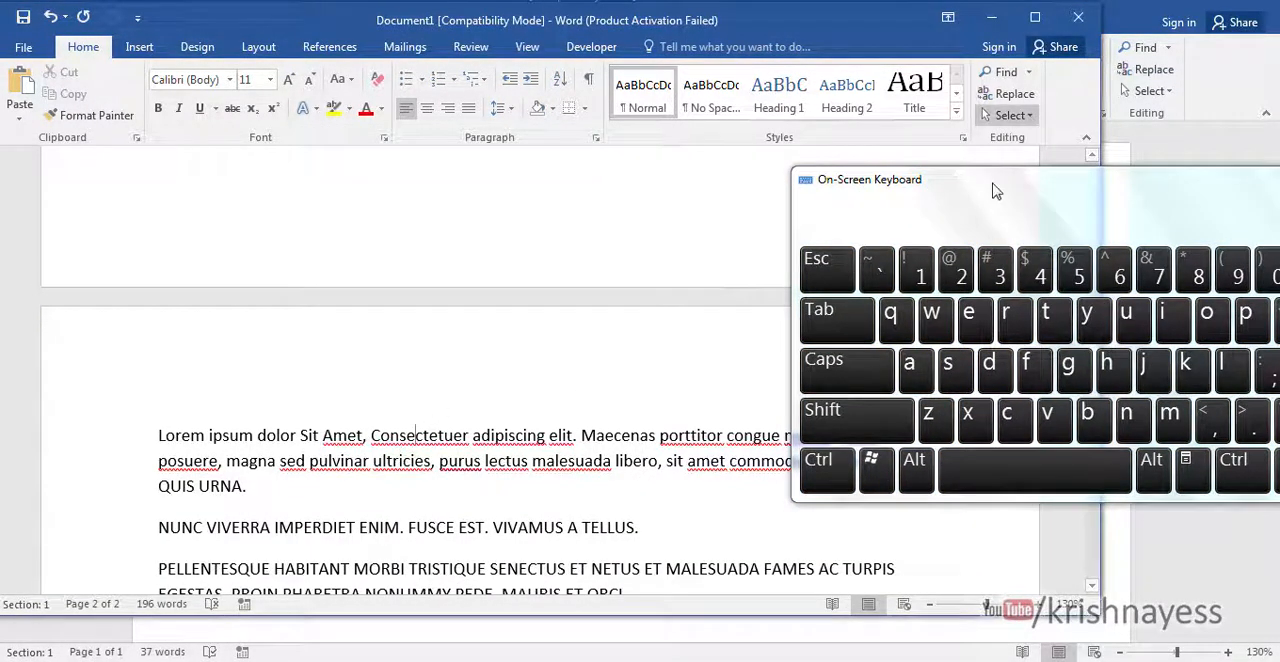
left_click_drag(1016, 193, 952, 119)
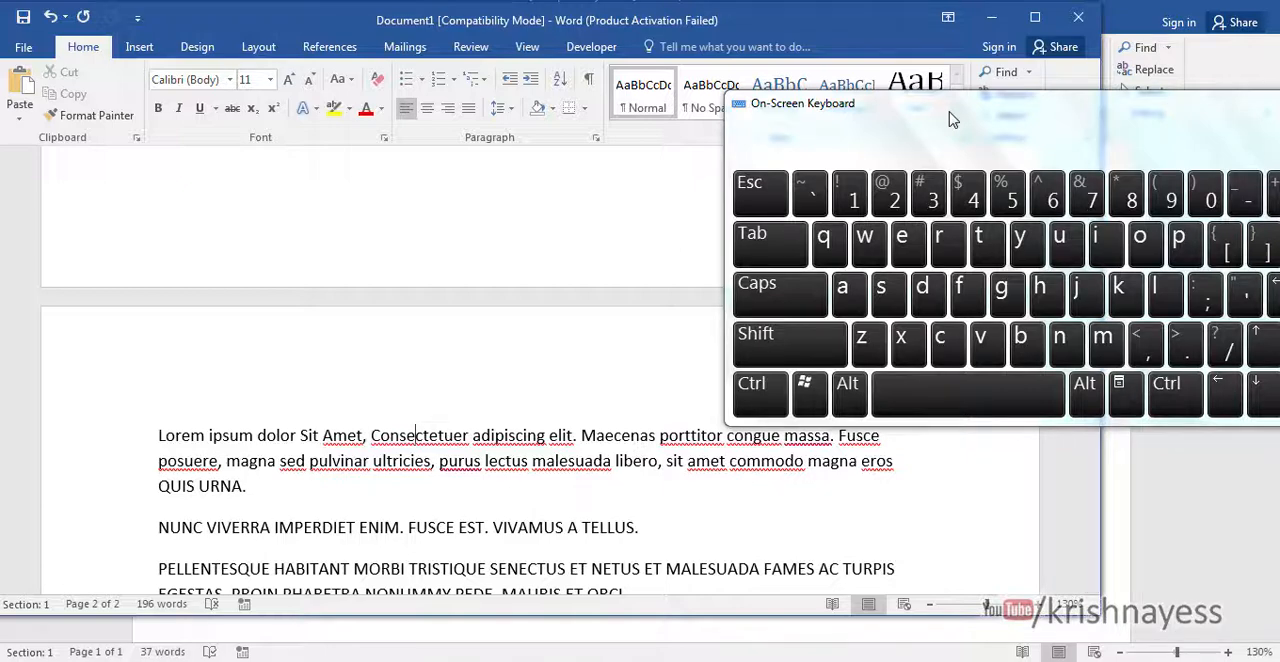
left_click(759, 409)
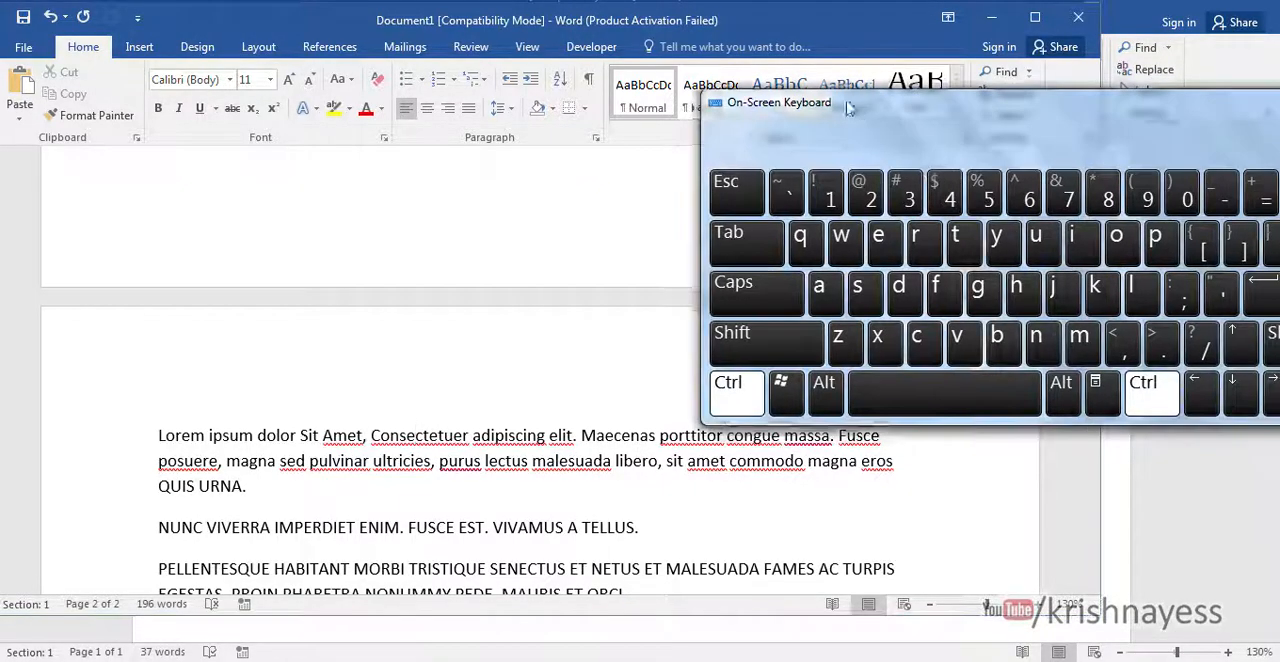
left_click_drag(905, 115, 595, 70)
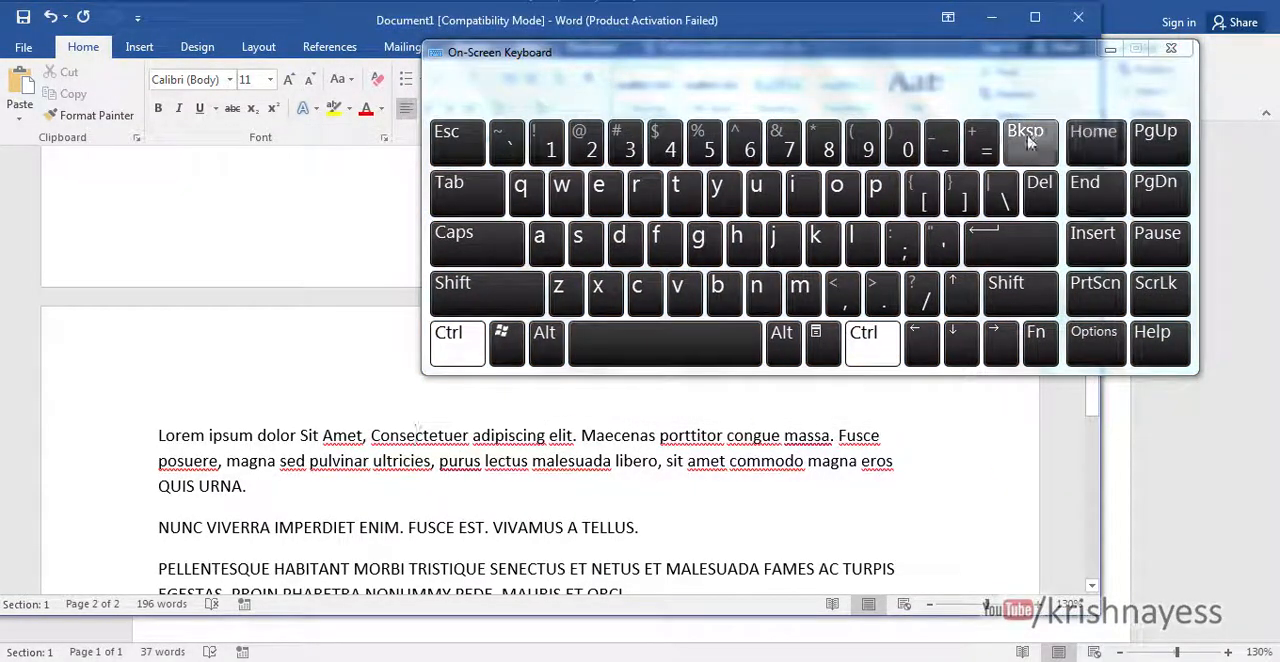
left_click(1030, 140)
- Delete the part of "adipiscing" after its last "n" with the forward word deletion
left_click(500, 435)
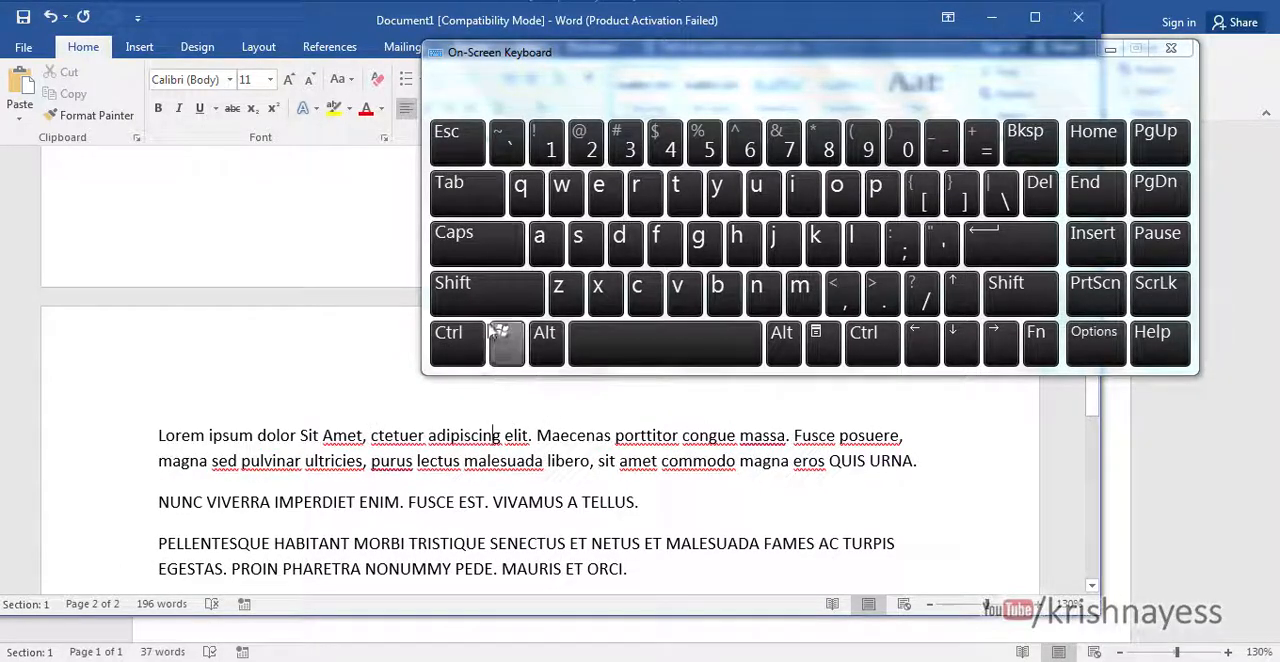
left_click(449, 345)
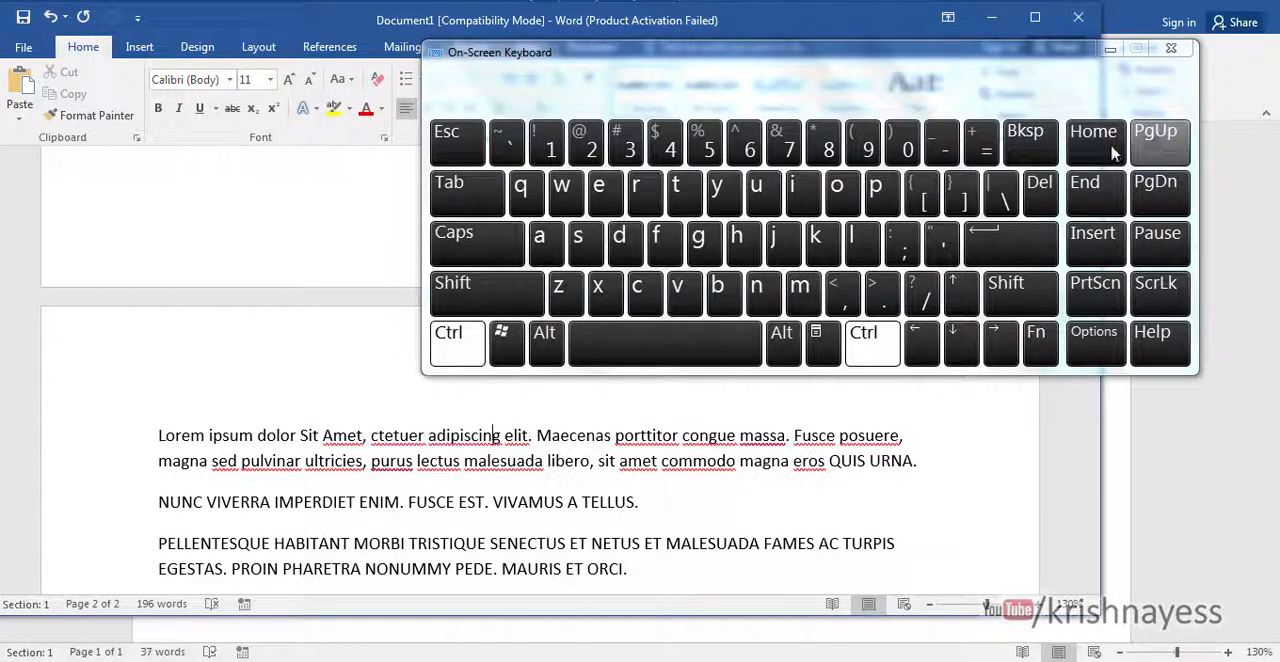
left_click(1040, 190)
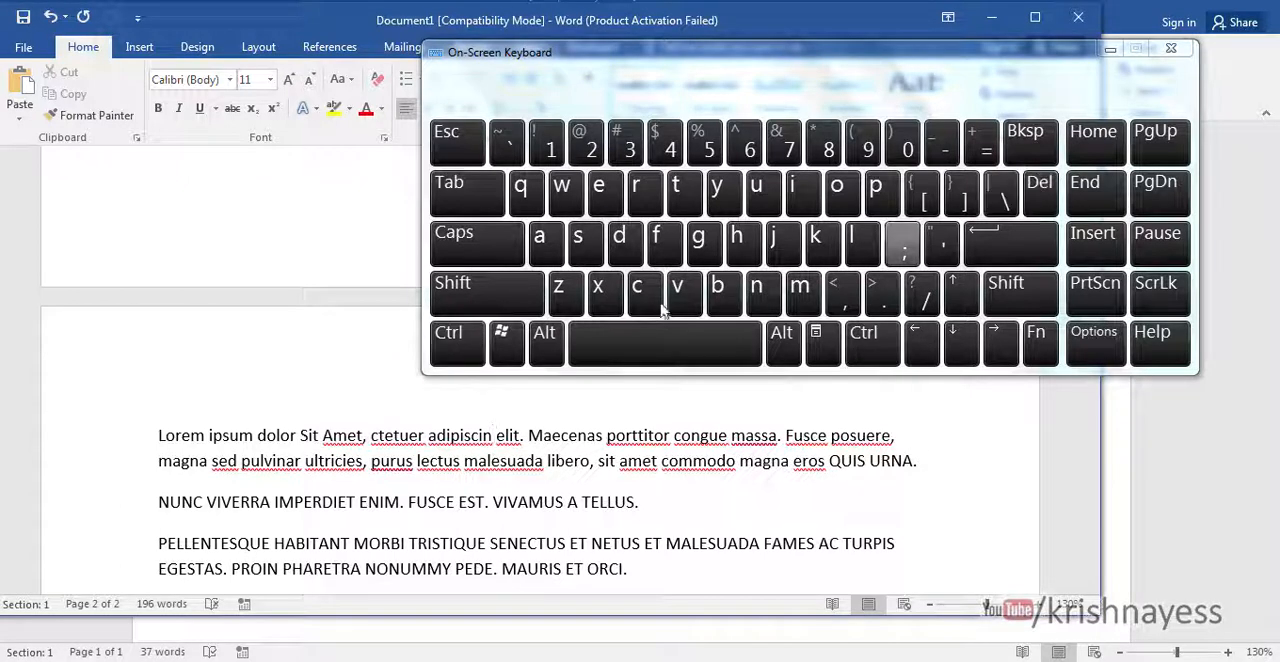
- Delete the single letter "c" from "adipiscin", and remove the remaining "in" at once with the forward word deletion
left_click(472, 434)
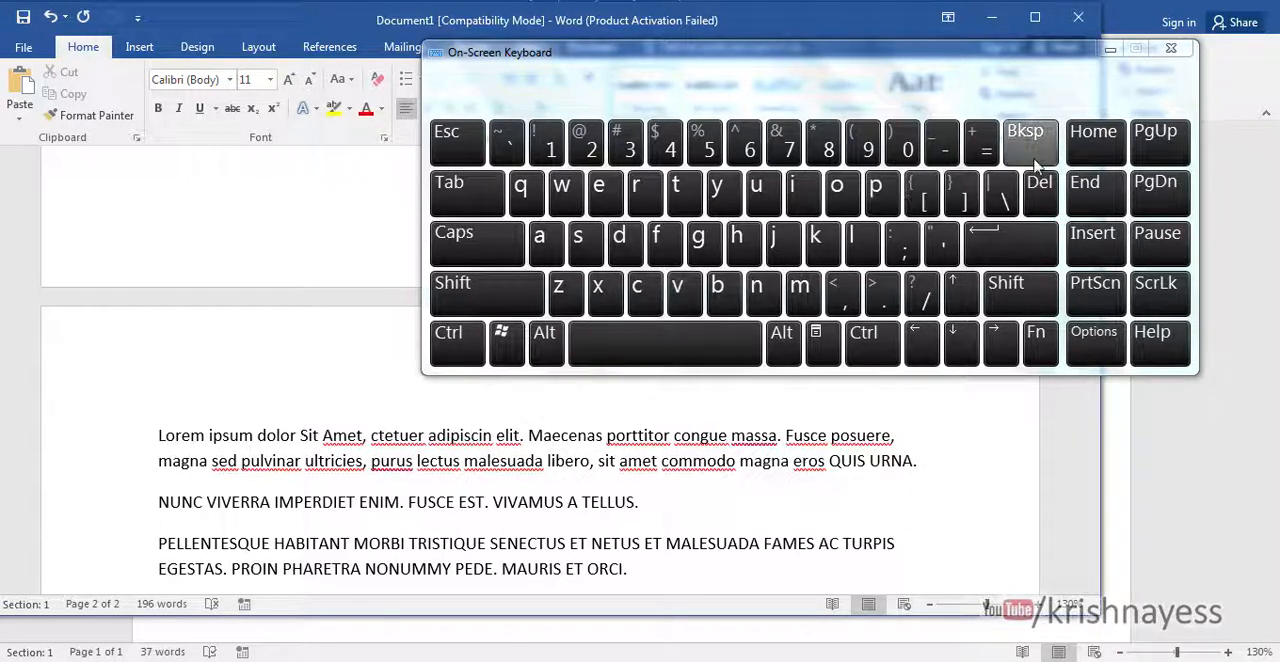
left_click(1040, 190)
left_click(1040, 190)
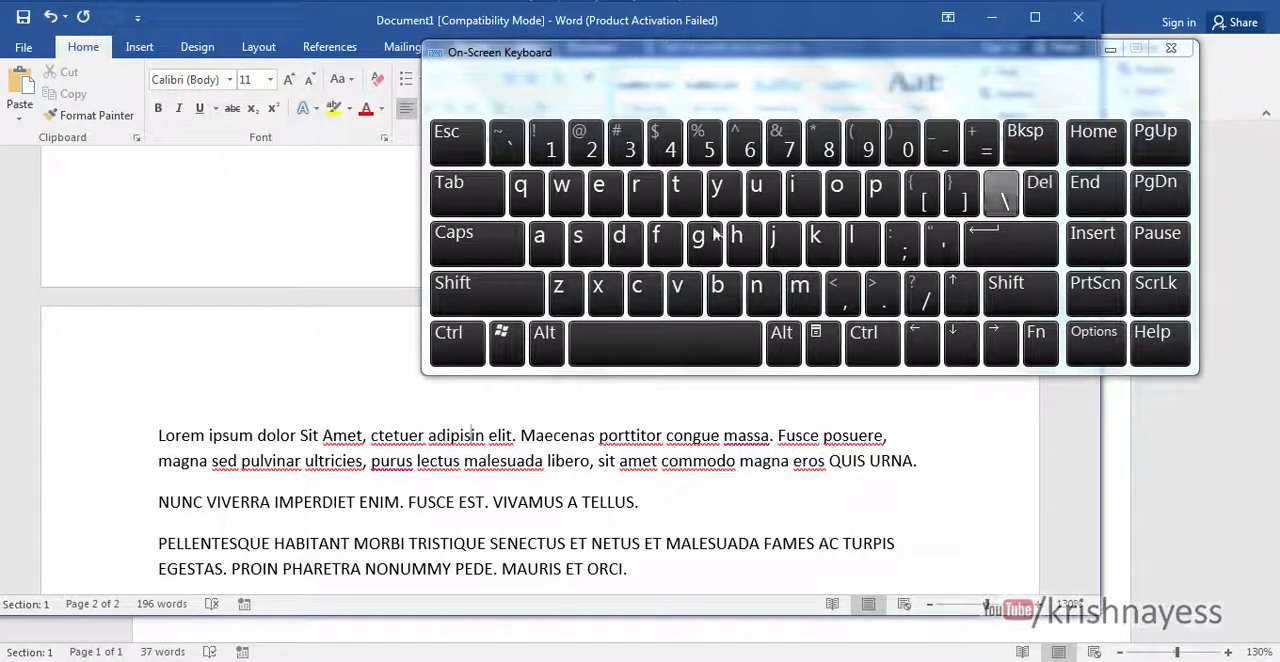
left_click(448, 340)
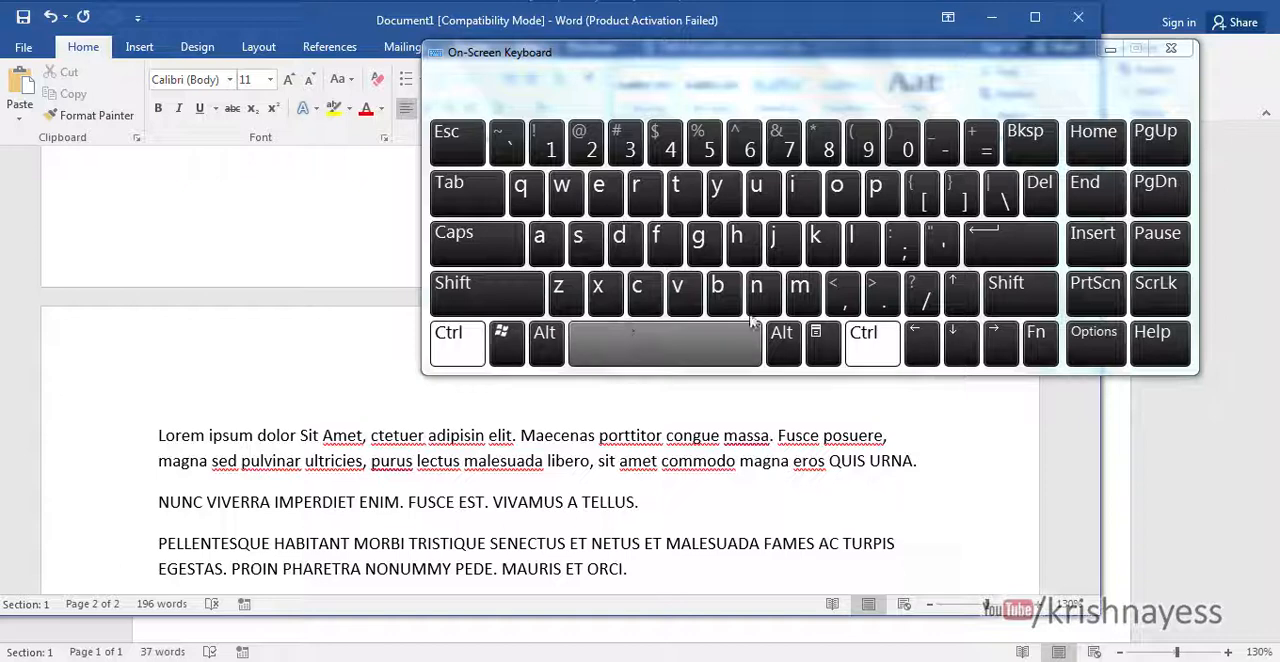
left_click(1036, 195)
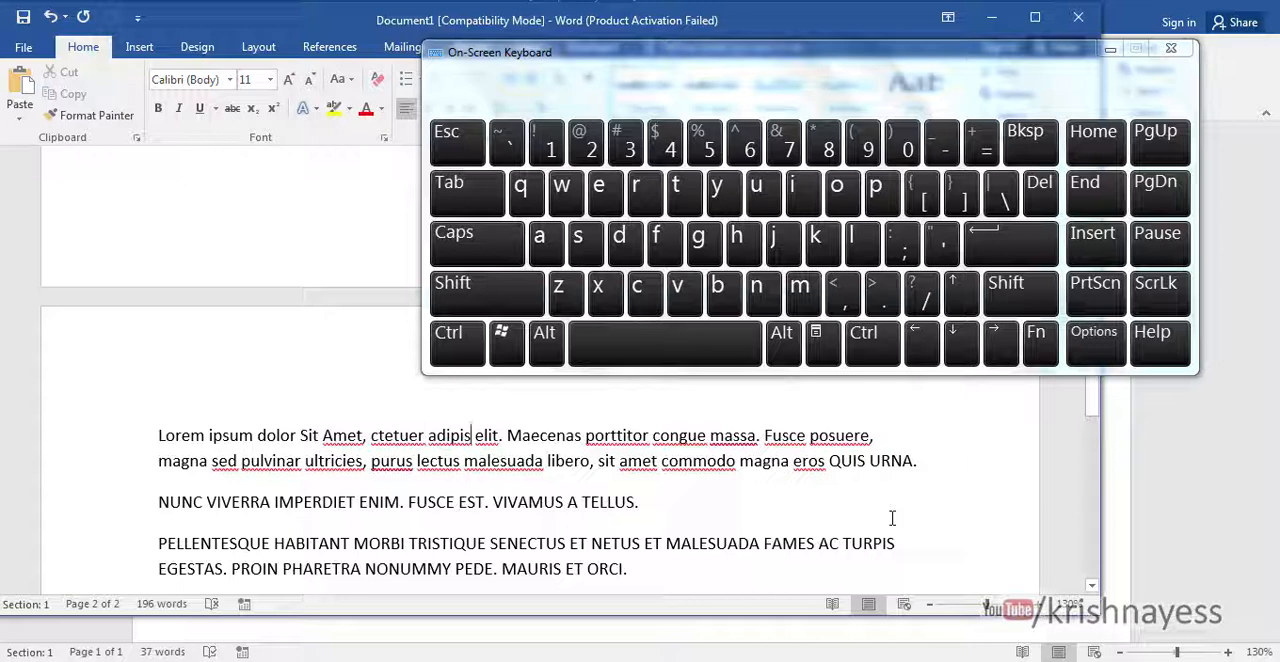
- Delete "pos" from "posuere" with the backward word deletion and "gna" from "magna" with the forward word deletion
left_click(838, 435)
left_click(457, 343)
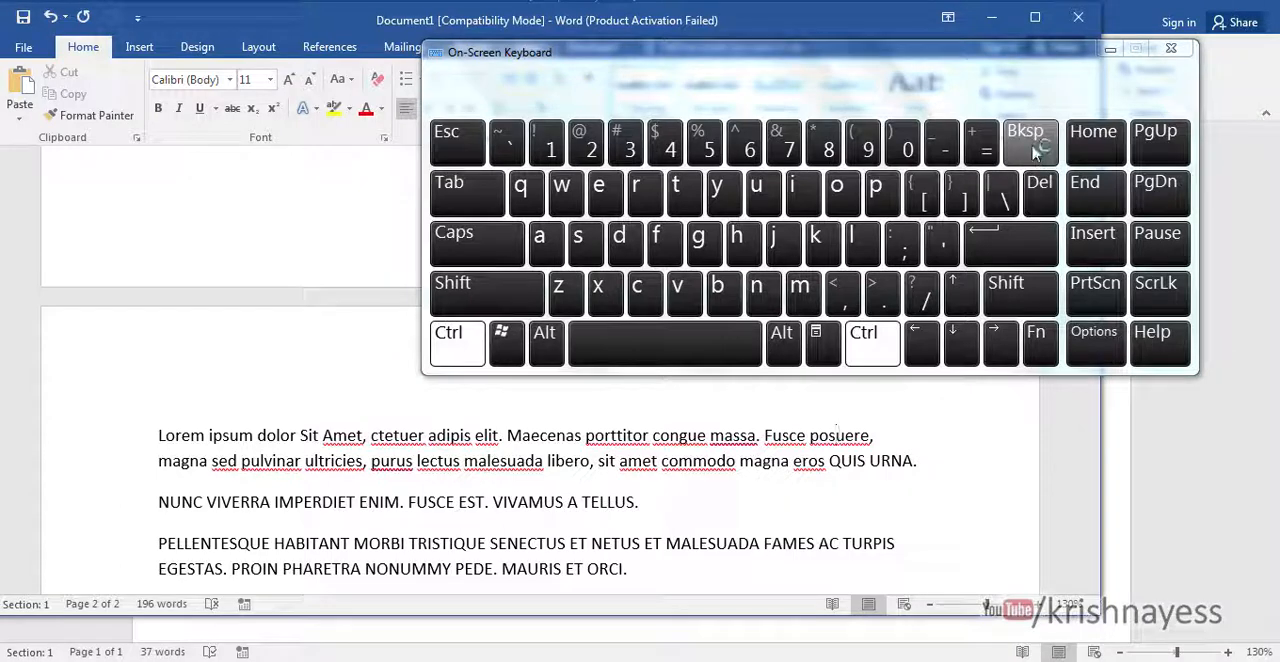
left_click(1028, 143)
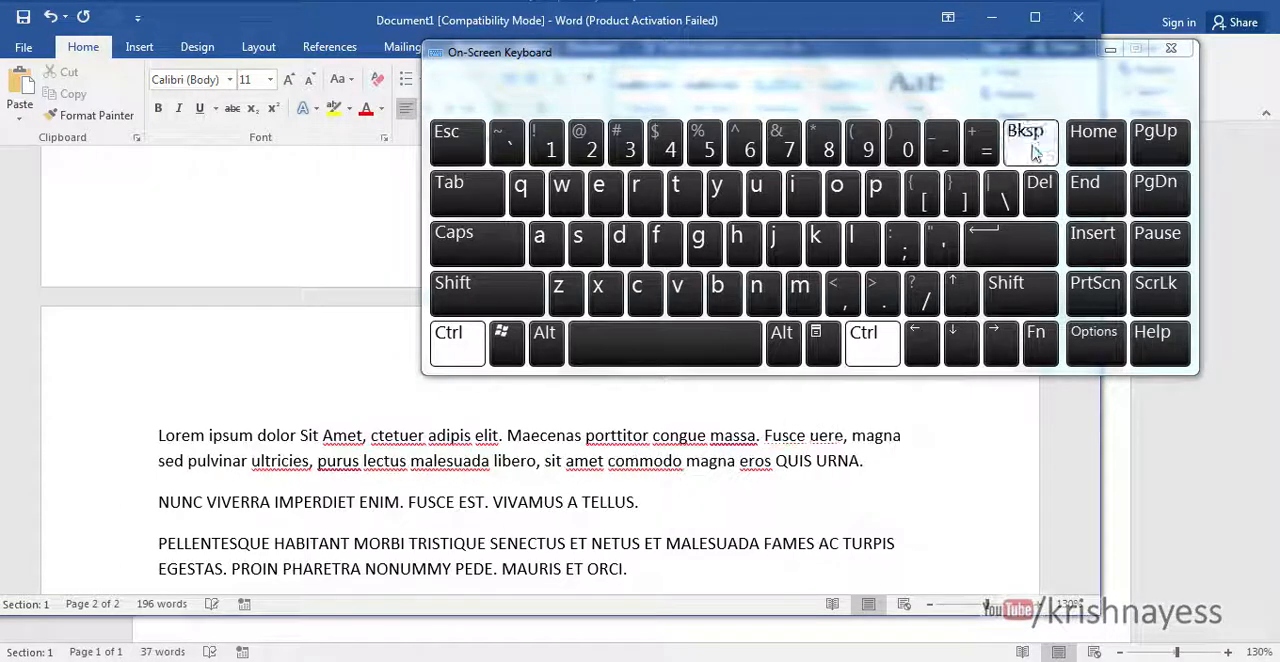
left_click(874, 436)
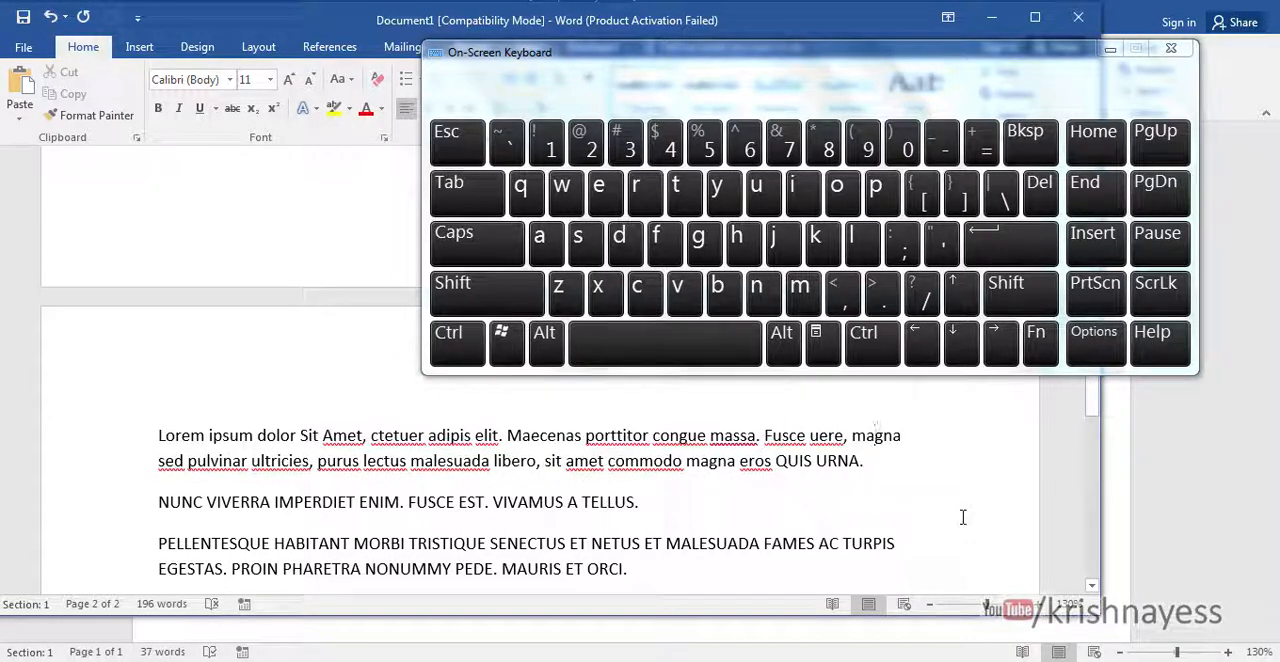
left_click(452, 345)
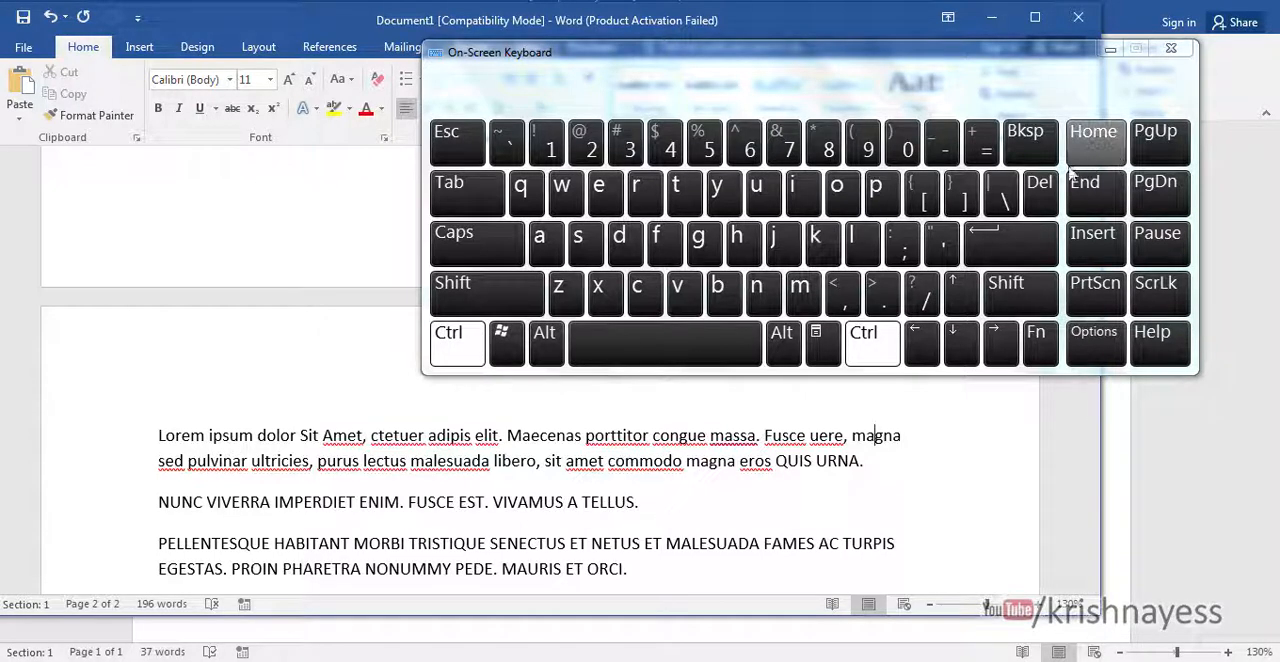
left_click(1040, 195)
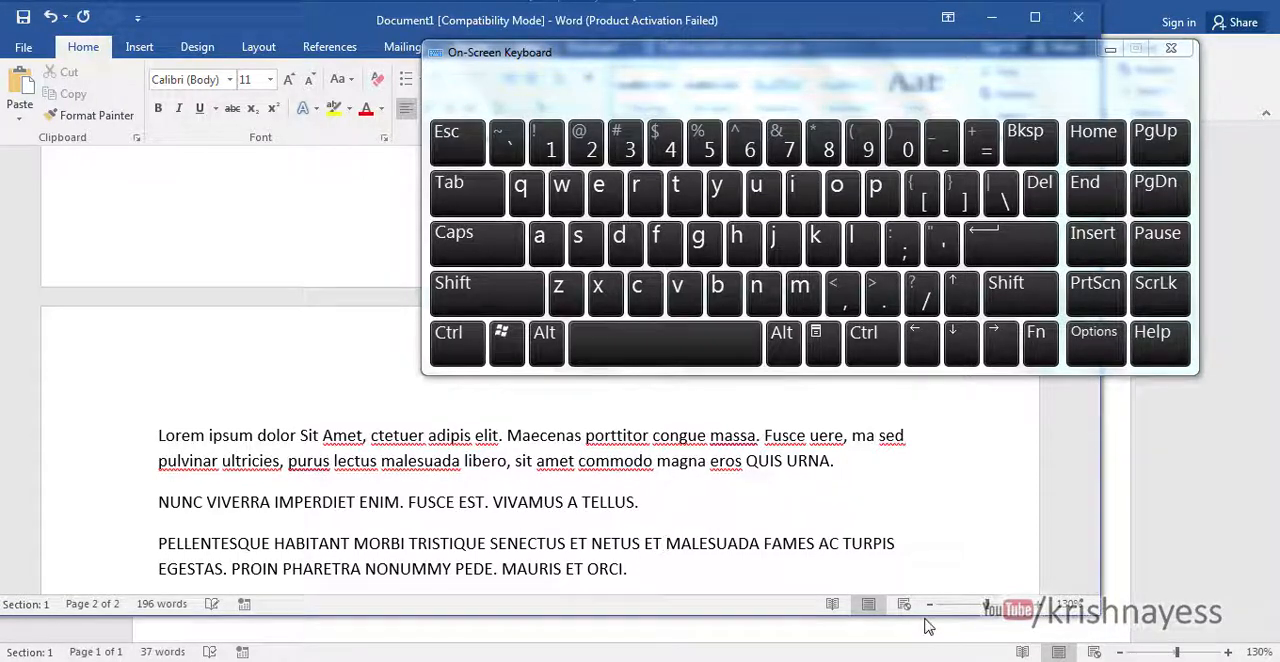
- Delete the space between "ET" and "MALESUADA", and remove the ending "ADA" at once with the forward word deletion
left_click(667, 545)
key("BackSpace")
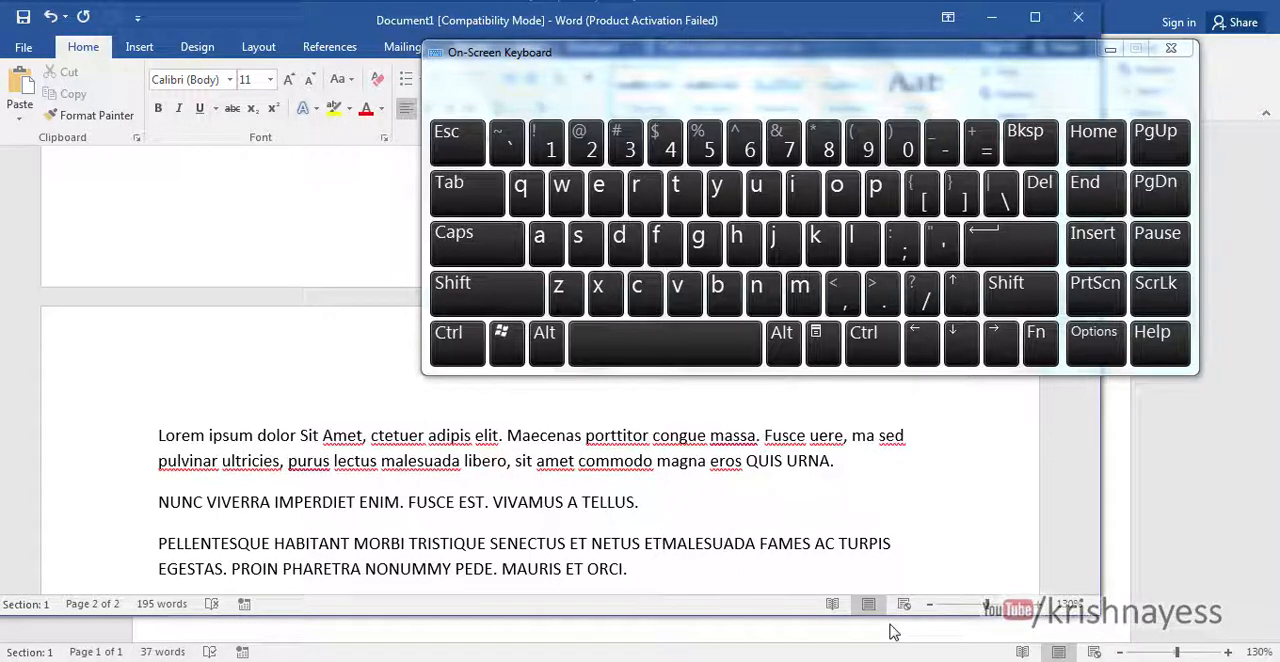
left_click(457, 343)
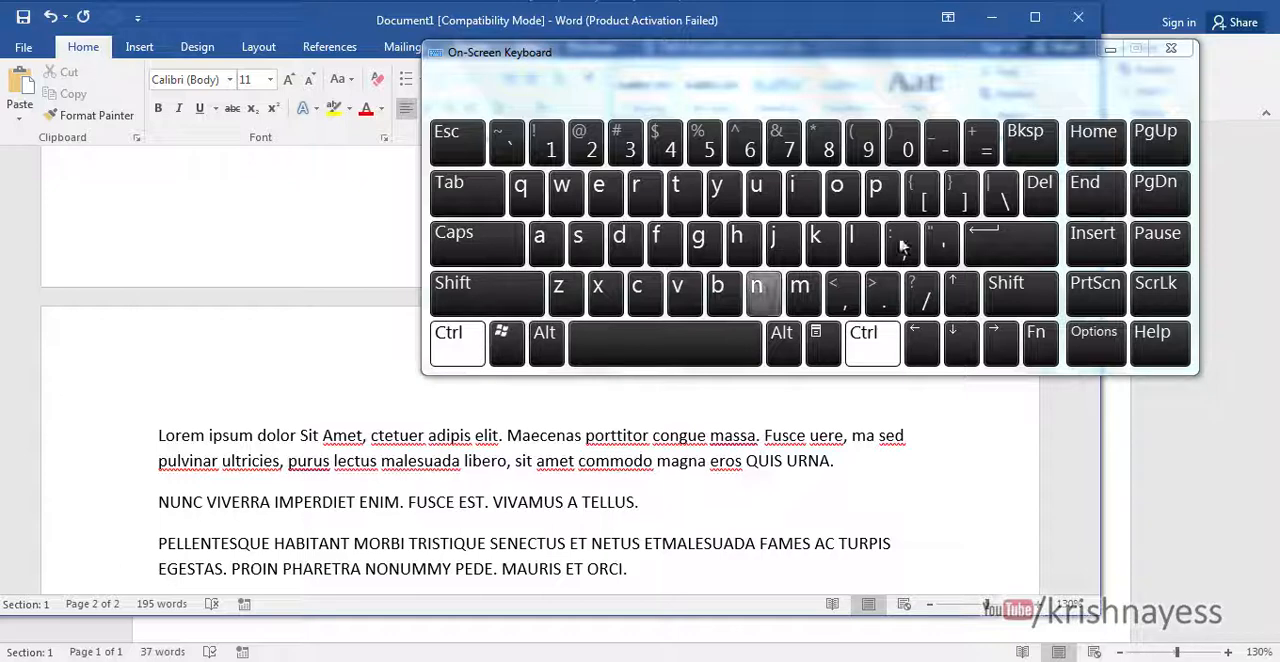
left_click(1040, 200)
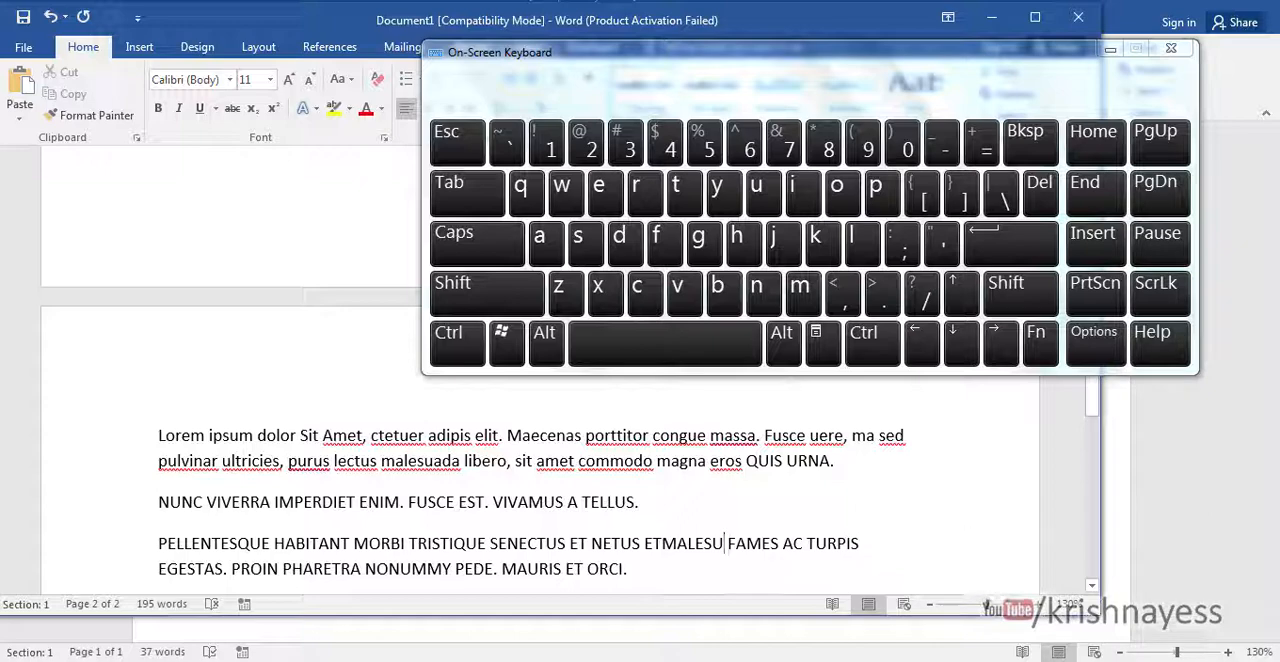
- Minimize the On-Screen Keyboard and select the fifth tip, "Replace all the images at once", in Document2
left_click(1107, 50)
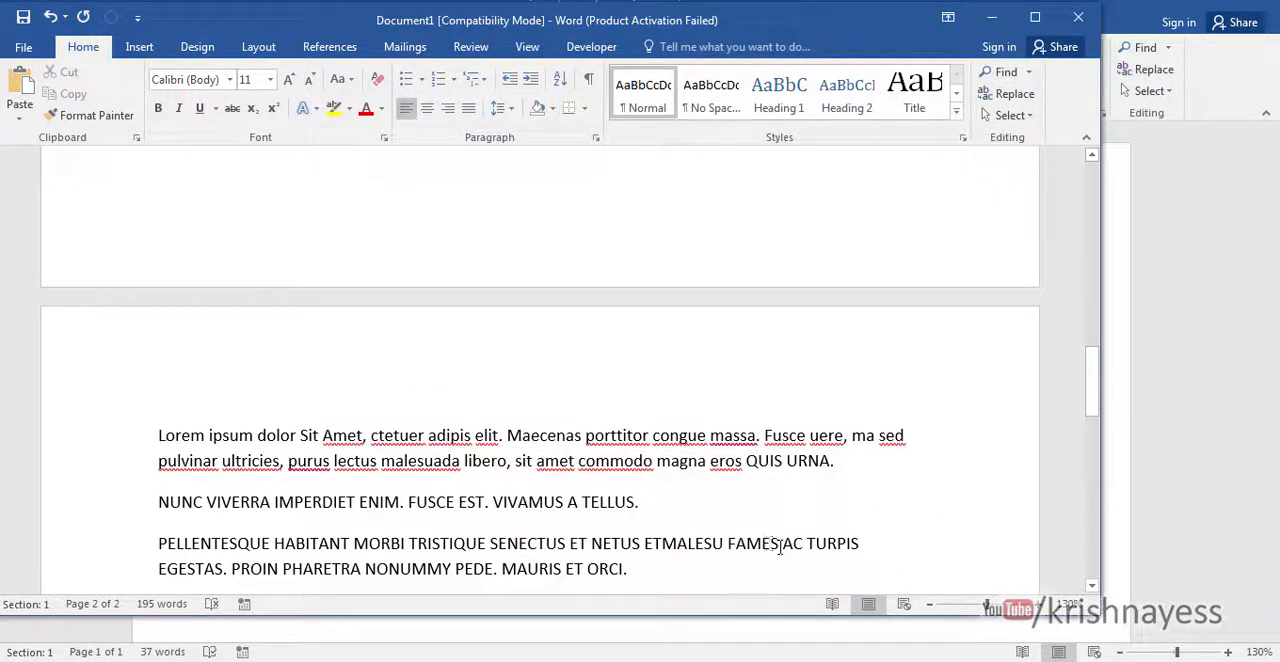
left_click(609, 661)
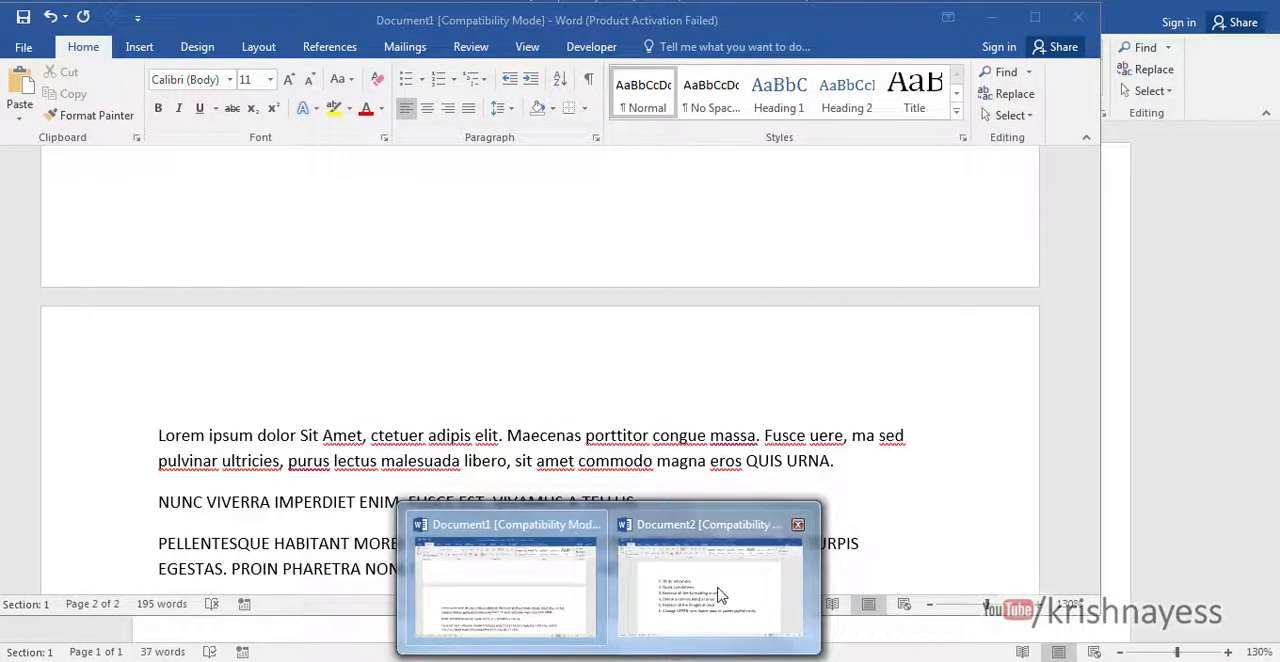
left_click(718, 594)
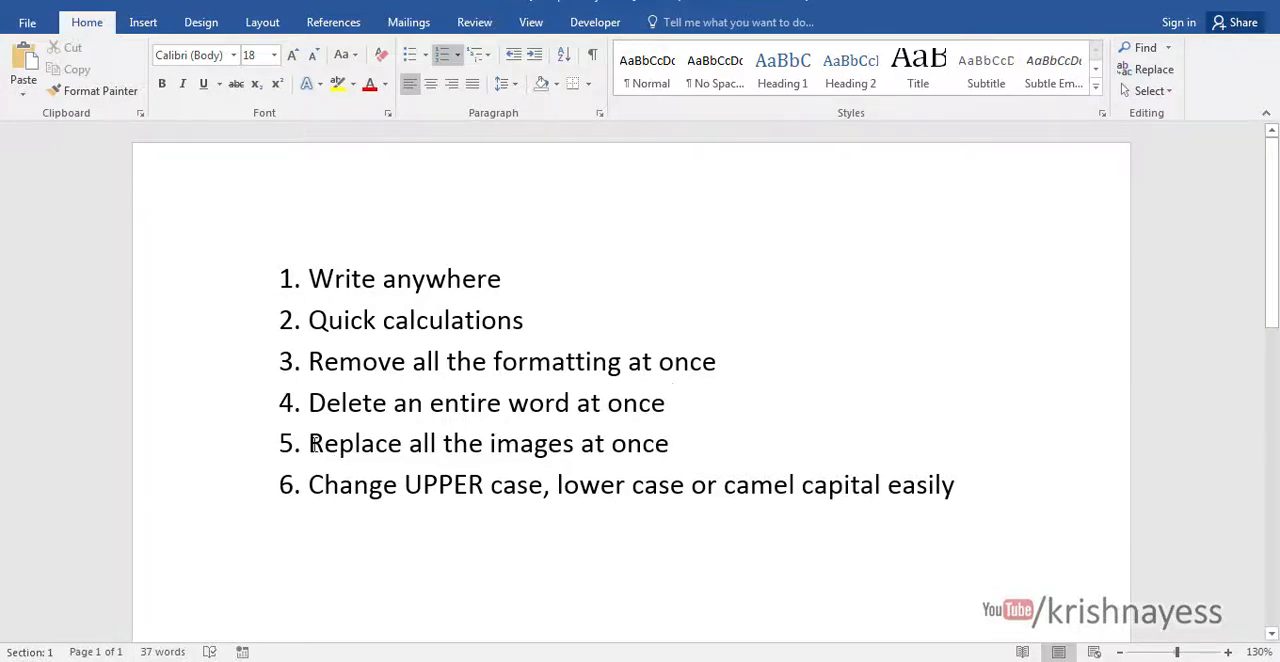
left_click_drag(313, 443, 651, 443)
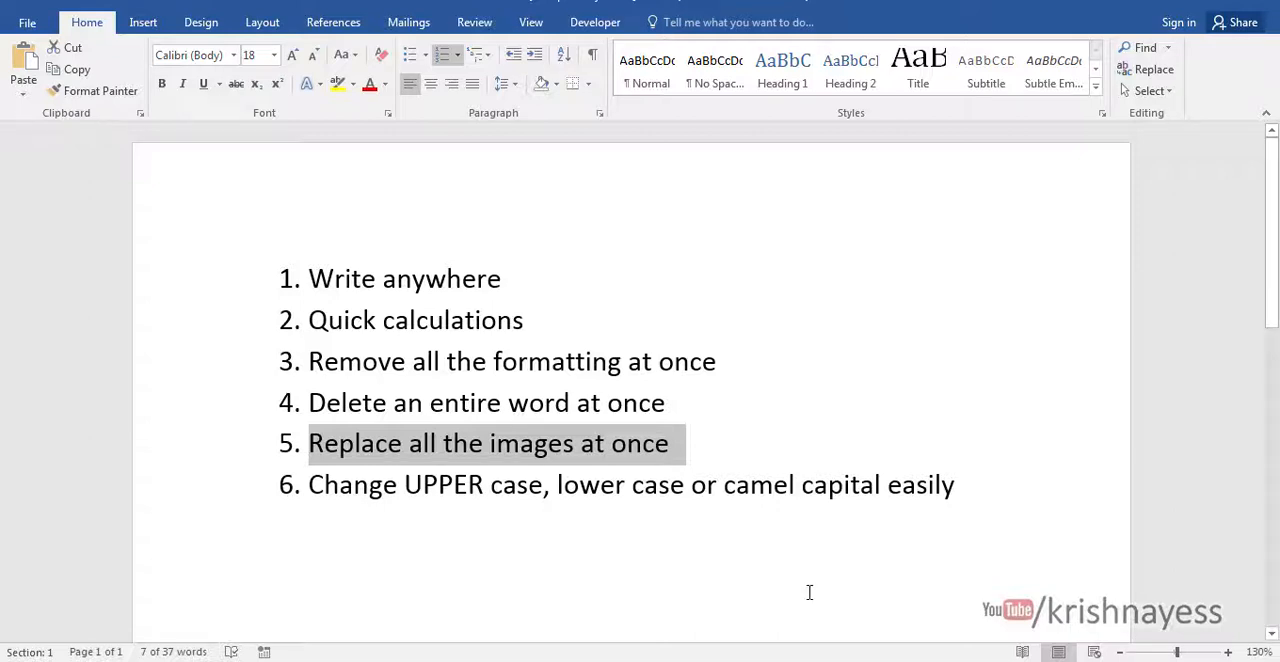
- Switch to Document1 and locate the orange flower picture above the text "Asdf"
left_click(609, 660)
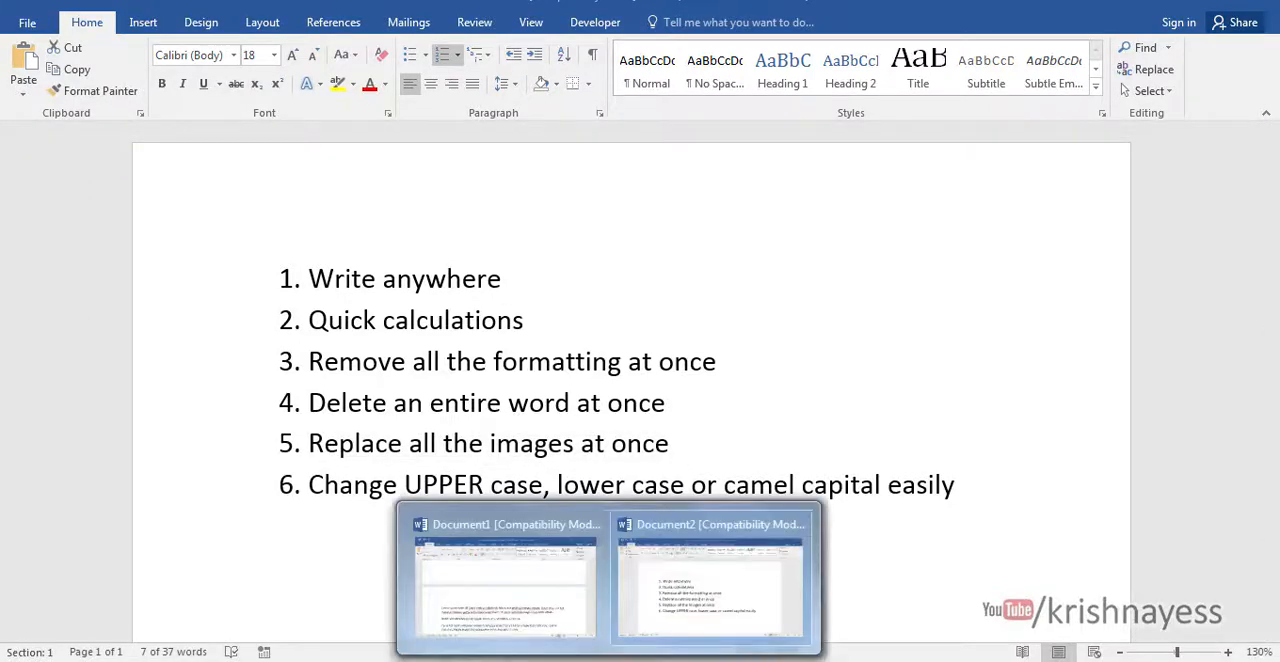
left_click(538, 600)
scroll(594, 380, "down", 10)
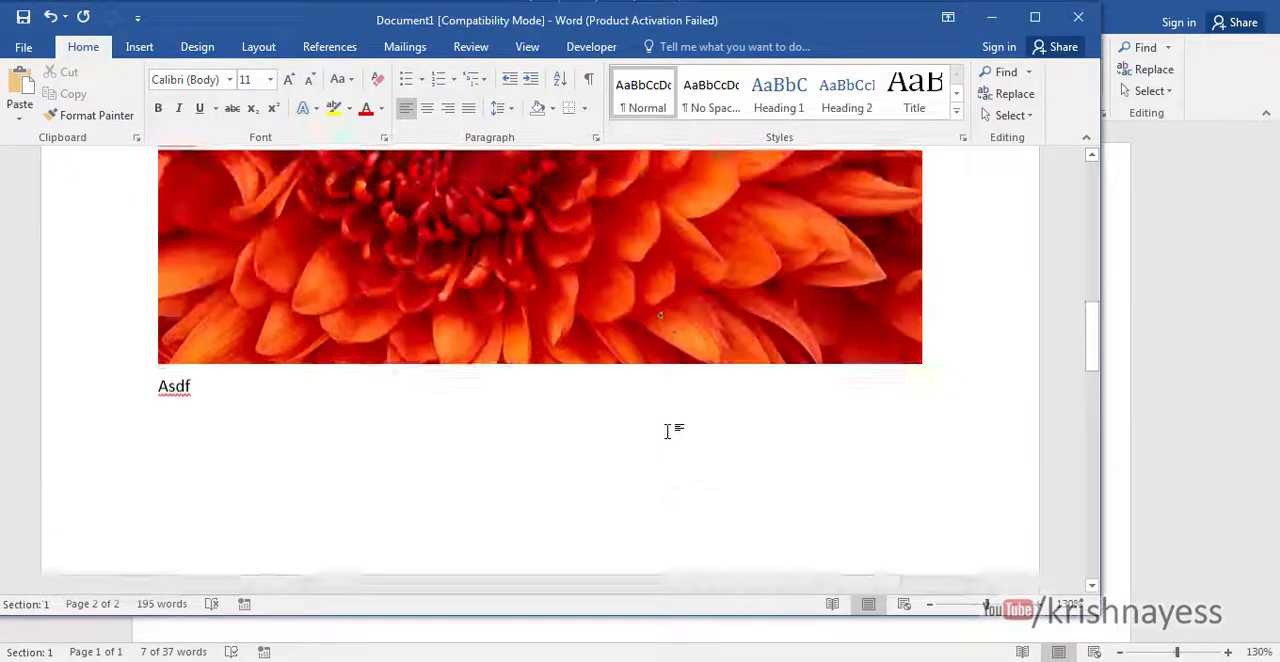
scroll(669, 429, "up", 3)
left_click(531, 336)
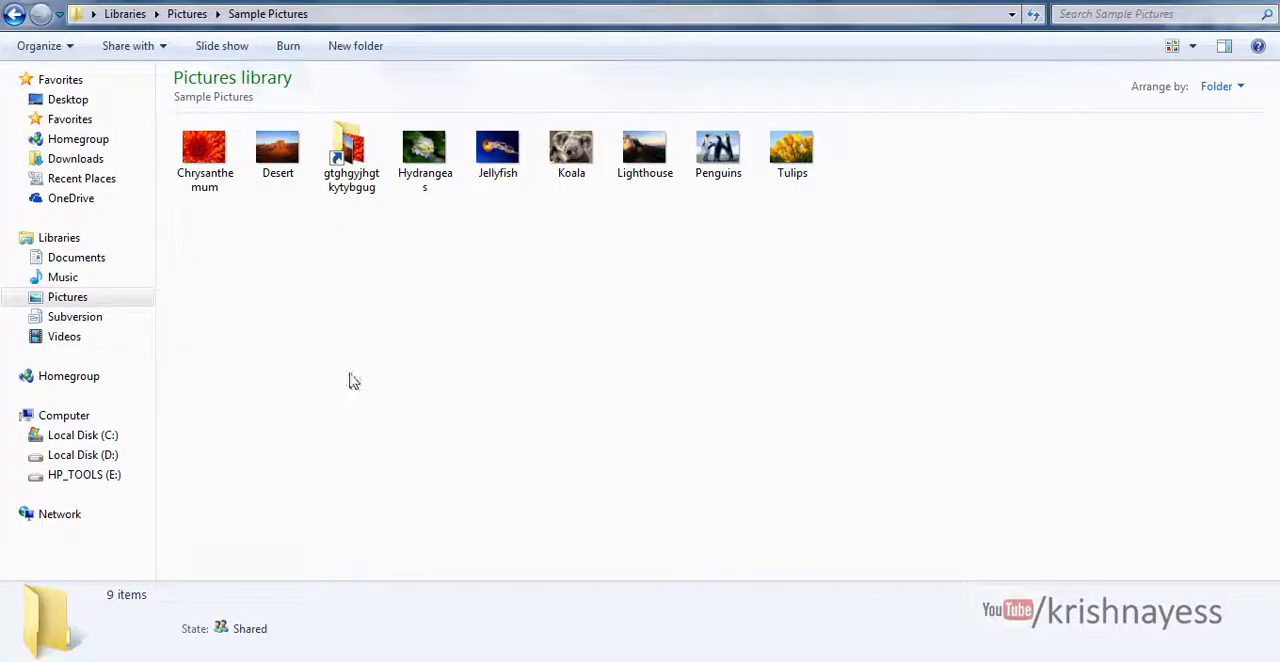
- Open the Tulips picture from the Sample Pictures folder to preview it, and close the viewer
left_click(808, 162)
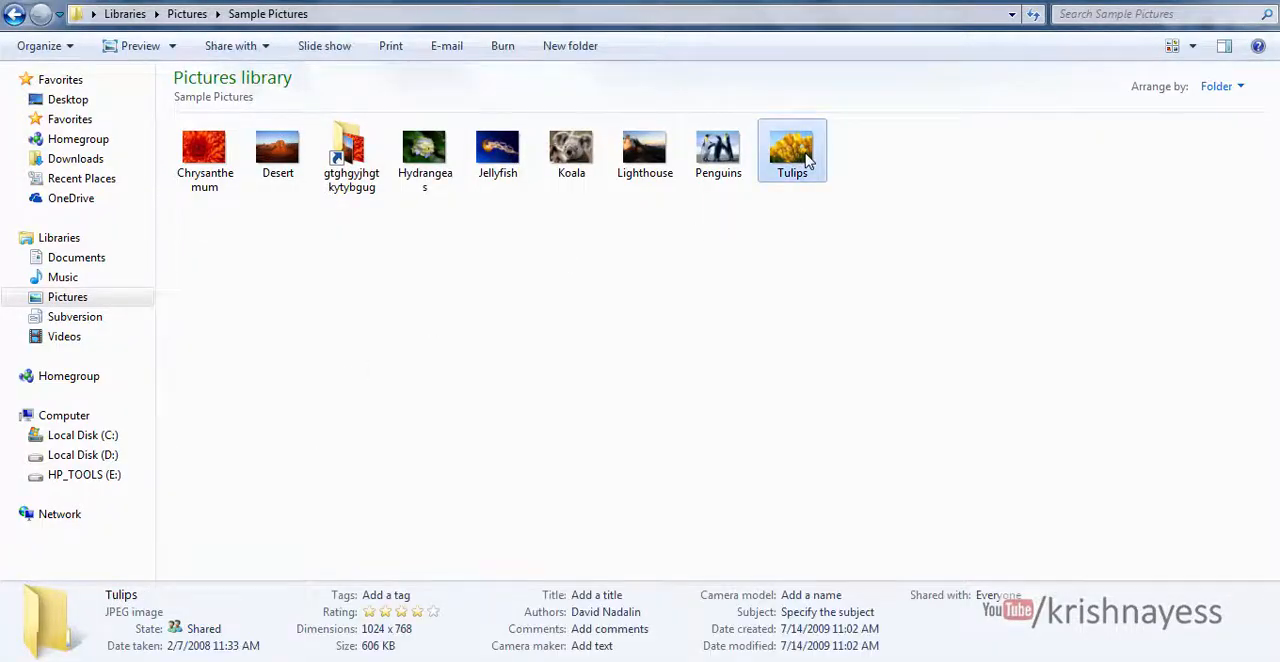
double_click(808, 162)
left_click(1270, 3)
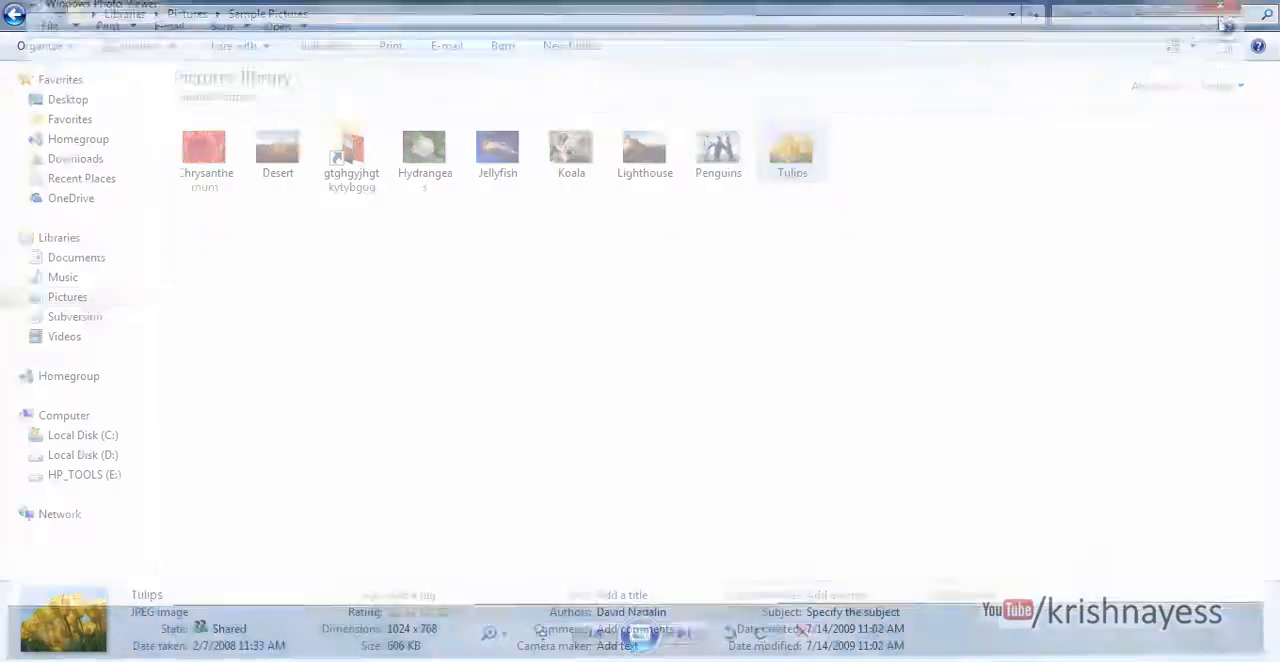
- Copy the Tulips picture from the Sample Pictures folder
double_click(790, 149)
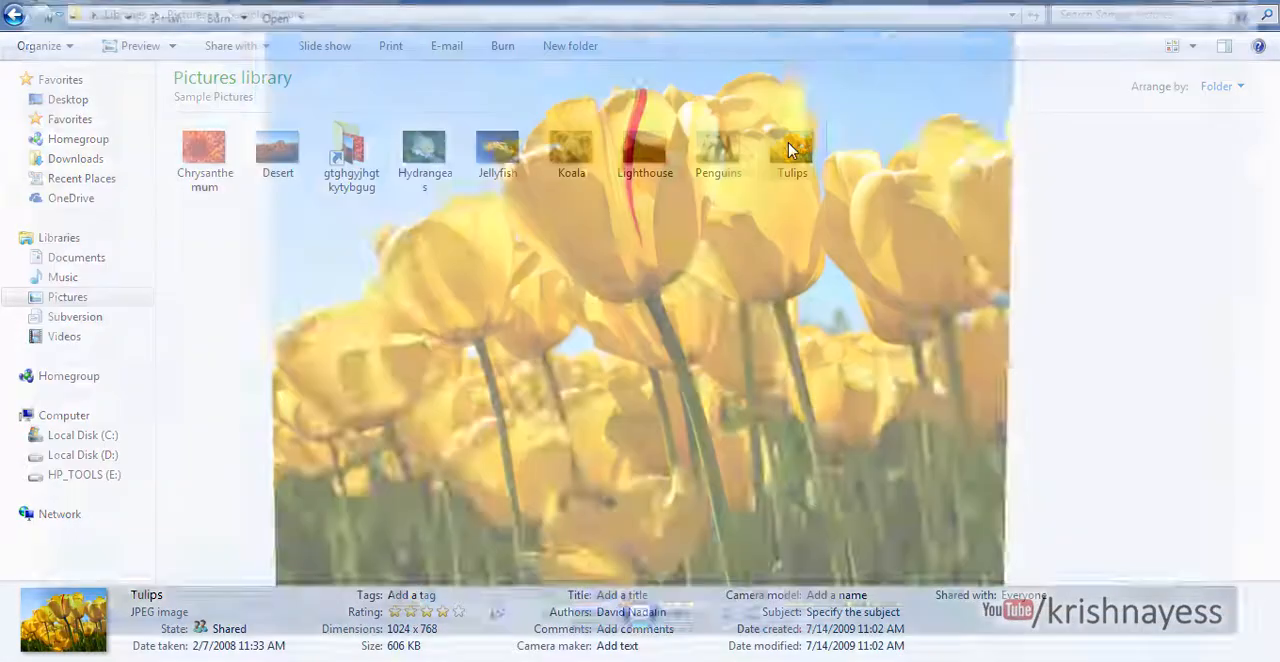
right_click(675, 234)
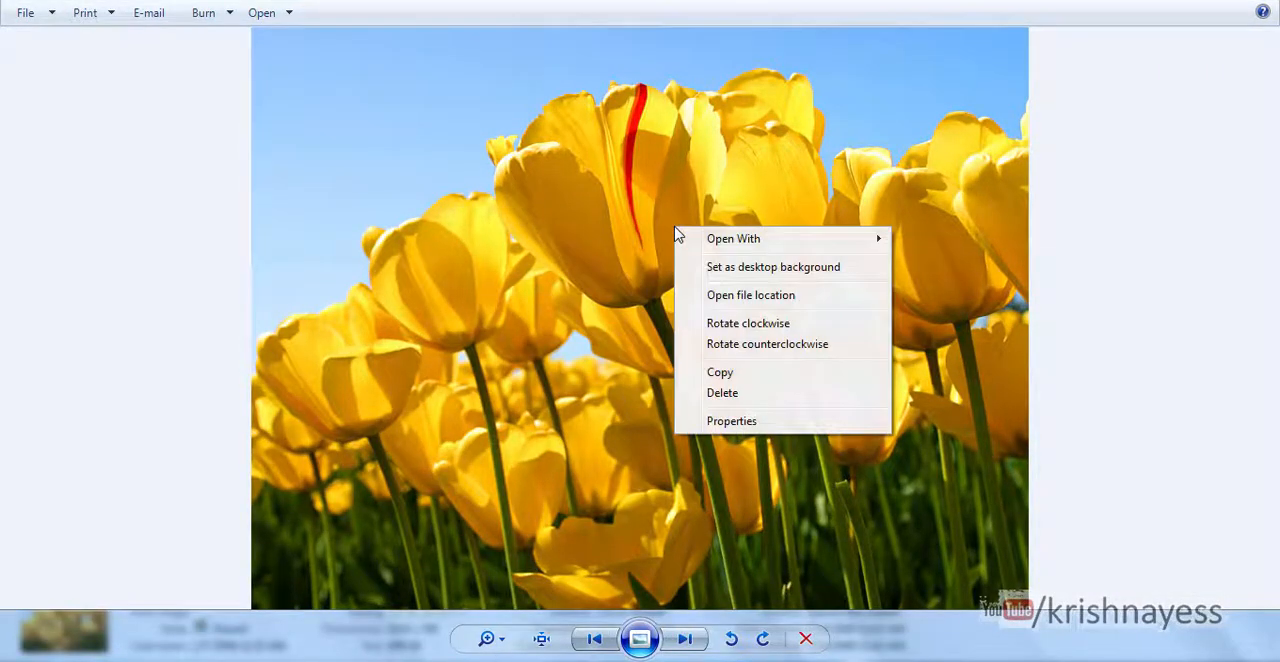
left_click(712, 384)
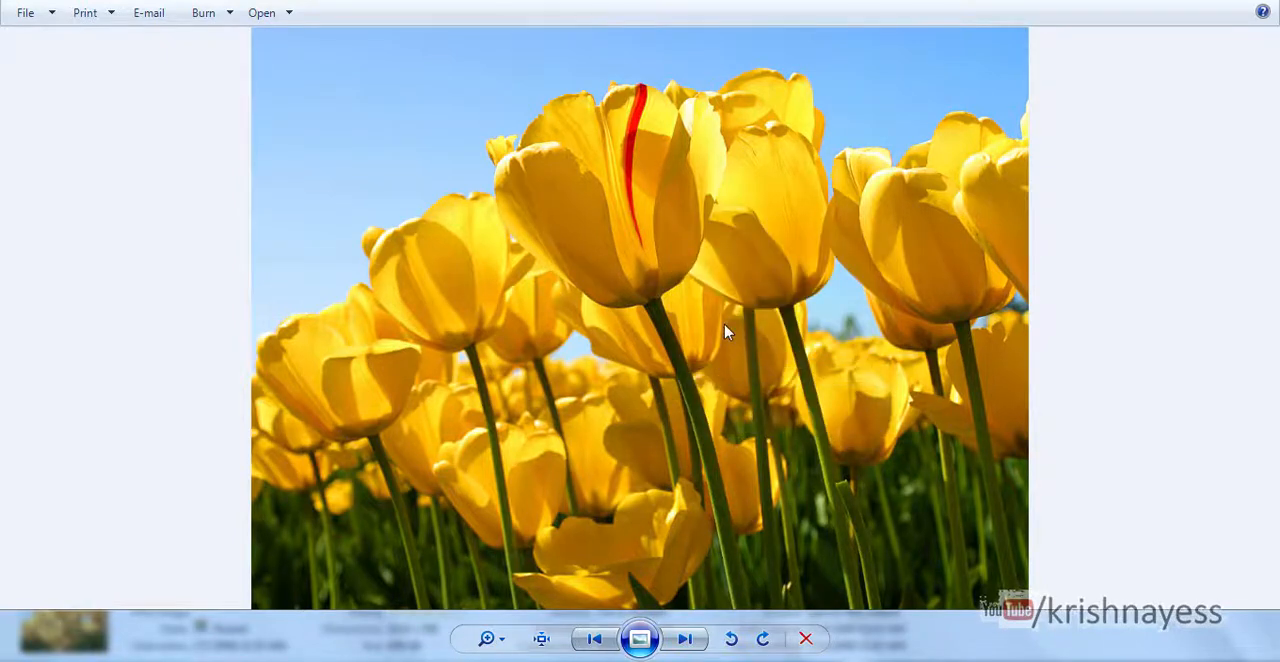
- Return to Document1, place the cursor after "Asdf" below the orange flower picture, and open Find and Replace
mouse_move(608, 660)
left_click(548, 608)
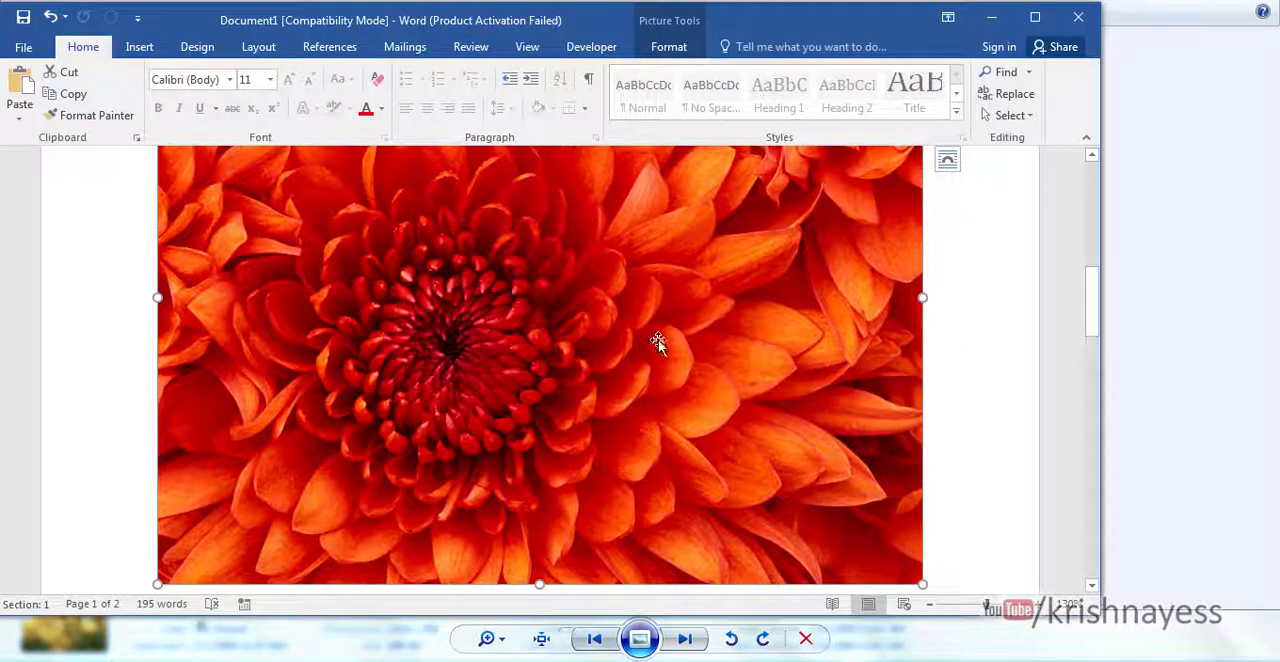
scroll(793, 370, "down", 1)
scroll(793, 370, "down", 1)
left_click(652, 551)
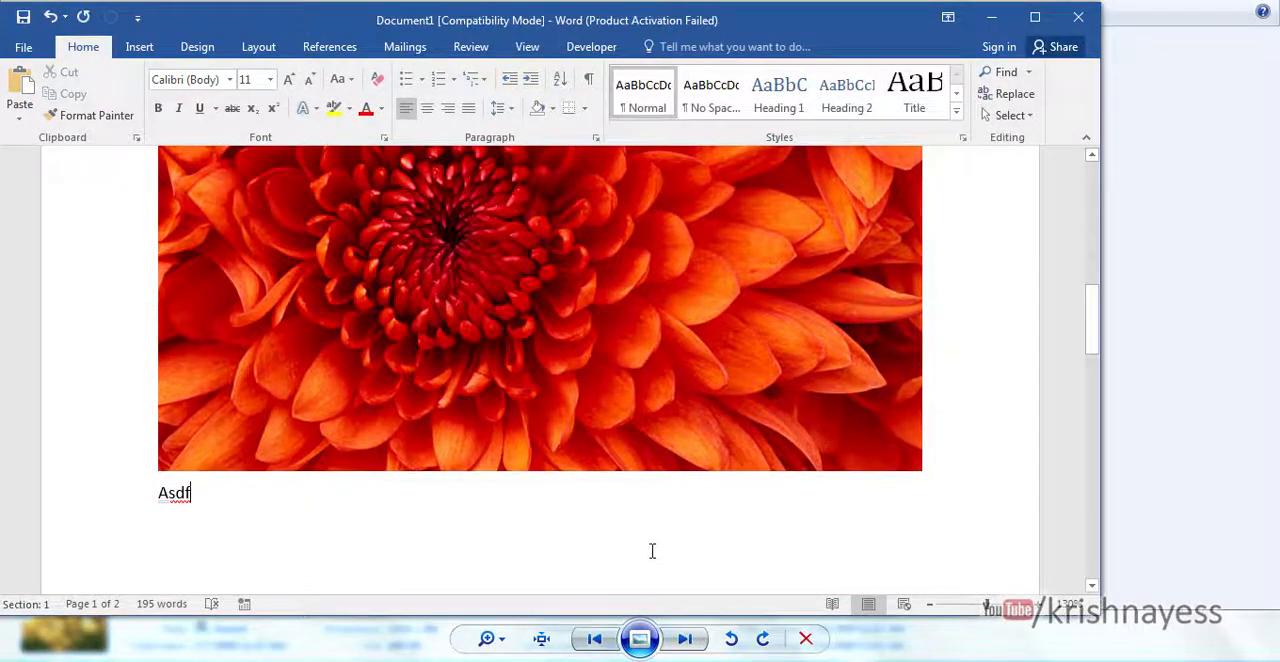
key("ctrl+h")
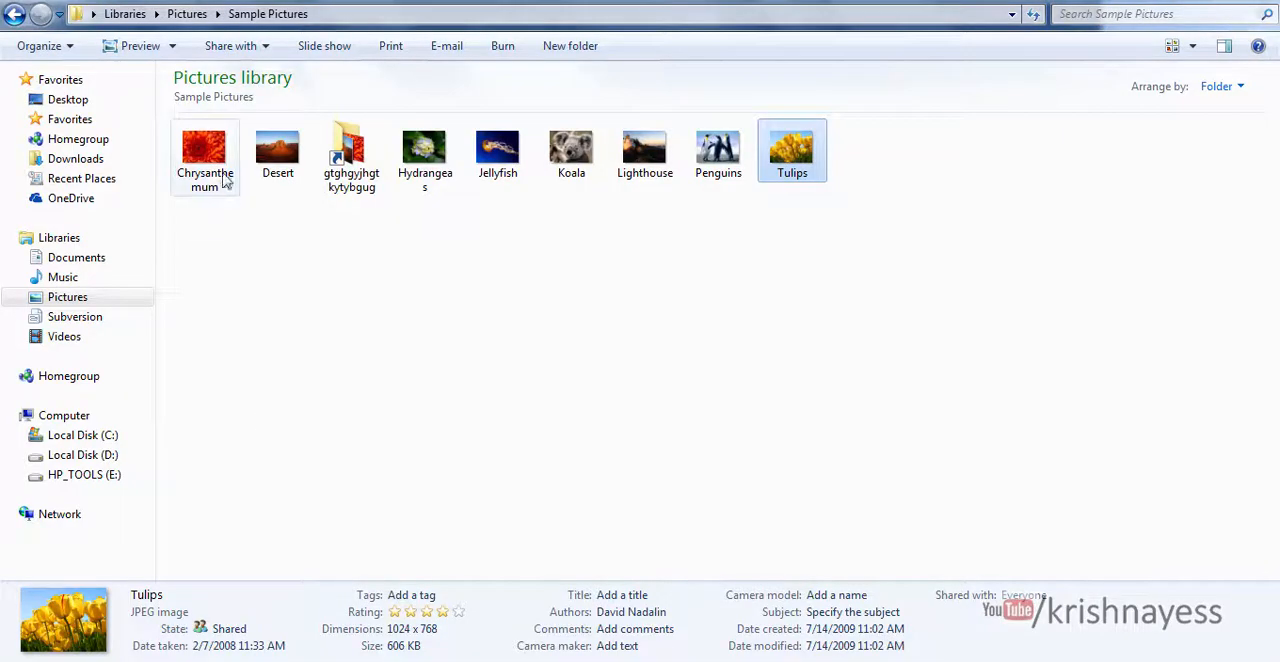
- Copy the Chrysanthemum picture from Sample Pictures and paste it into Document1 in the blank space above "Krishna ©"
left_click(216, 172)
double_click(216, 172)
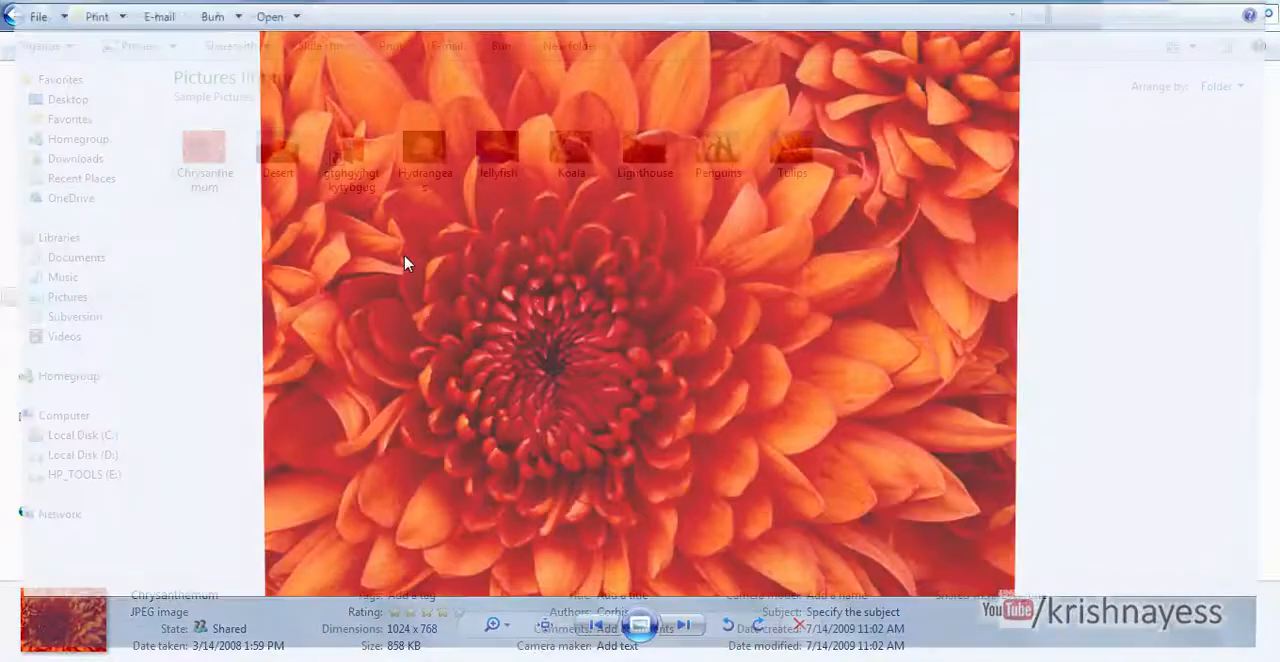
right_click(551, 288)
left_click(598, 434)
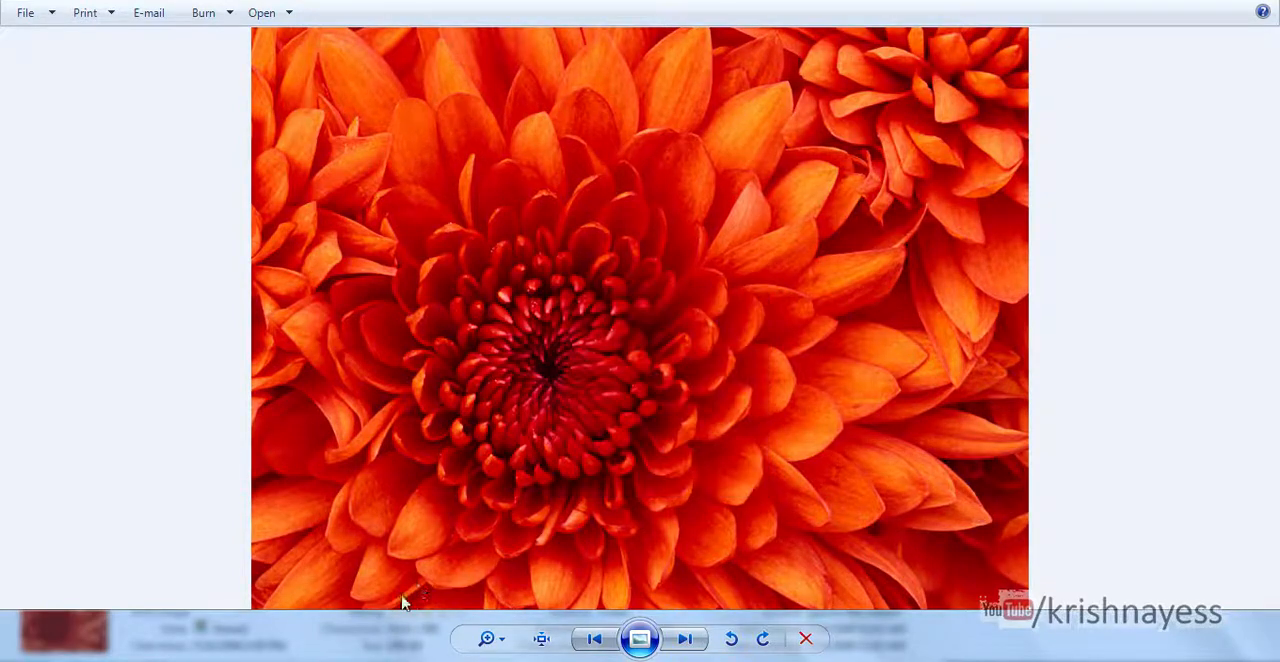
mouse_move(600, 658)
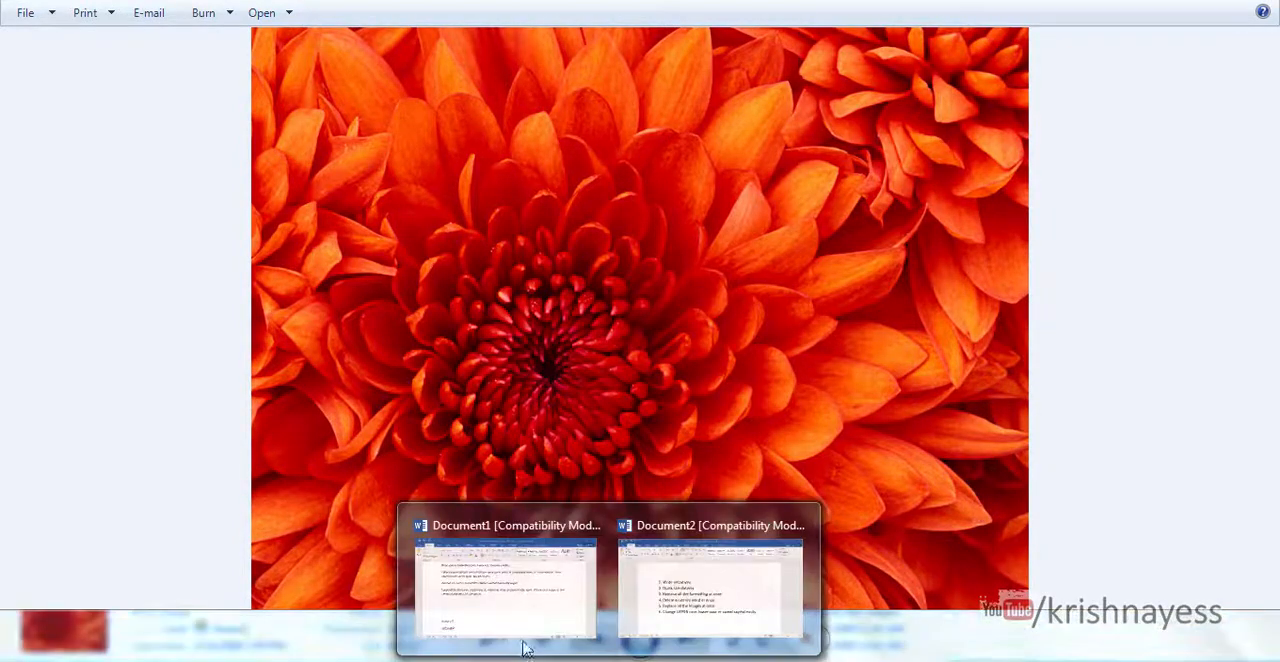
left_click(486, 598)
right_click(253, 424)
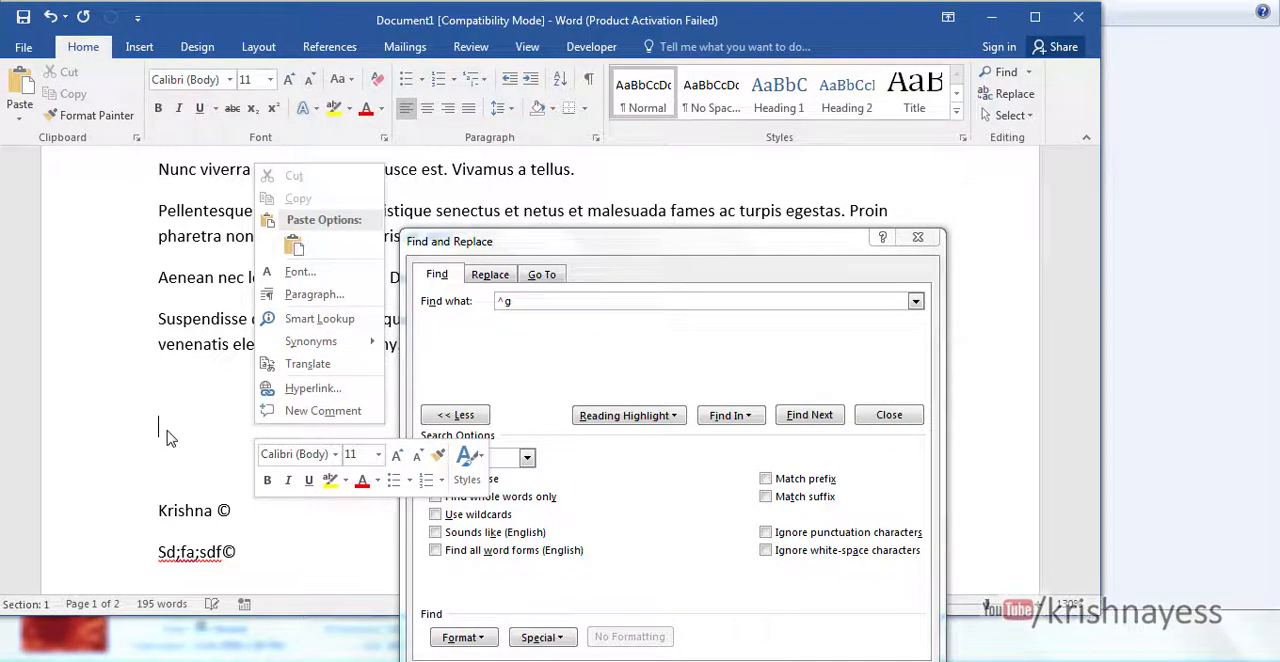
left_click(295, 245)
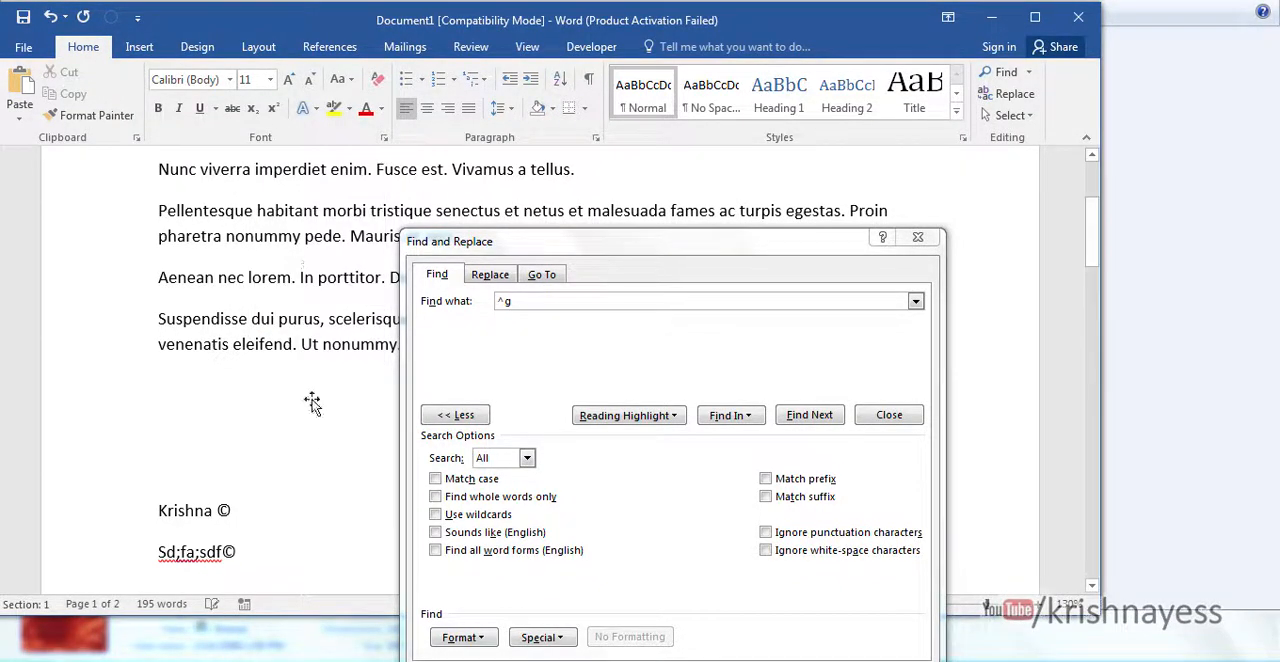
- Show the replace options in Find and Replace, and copy the Tulips picture from Sample Pictures for use in Document1
left_click(490, 274)
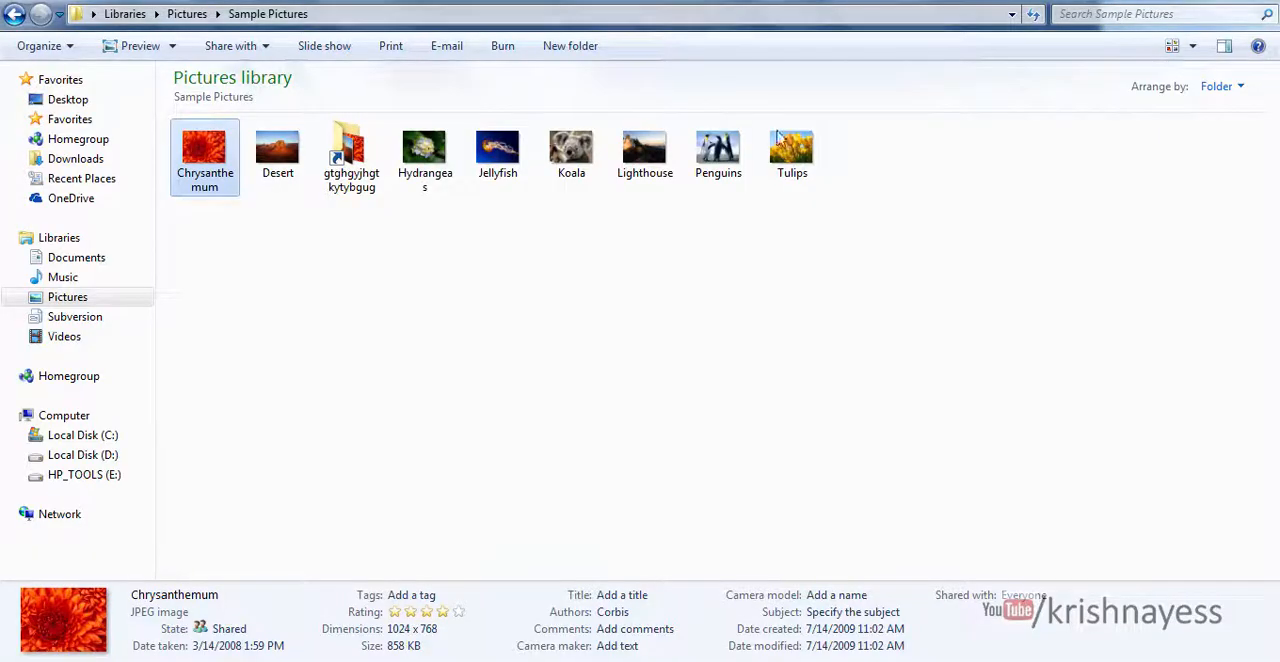
left_click(792, 150)
double_click(798, 150)
right_click(720, 316)
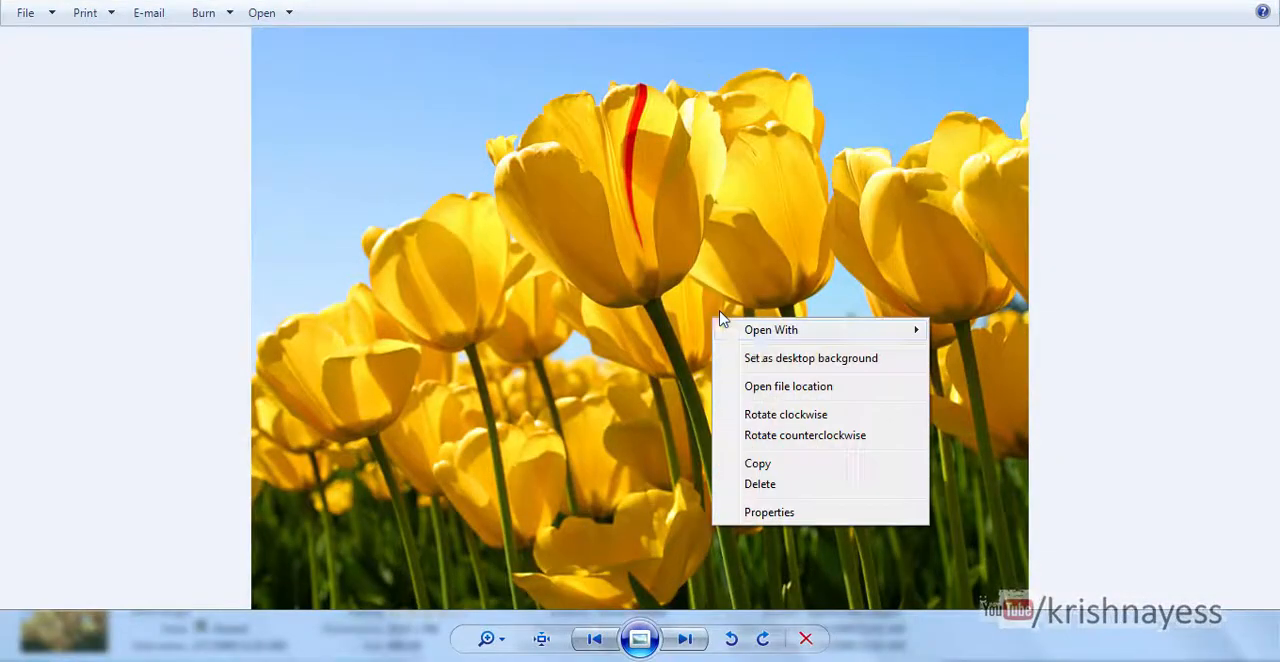
left_click(769, 455)
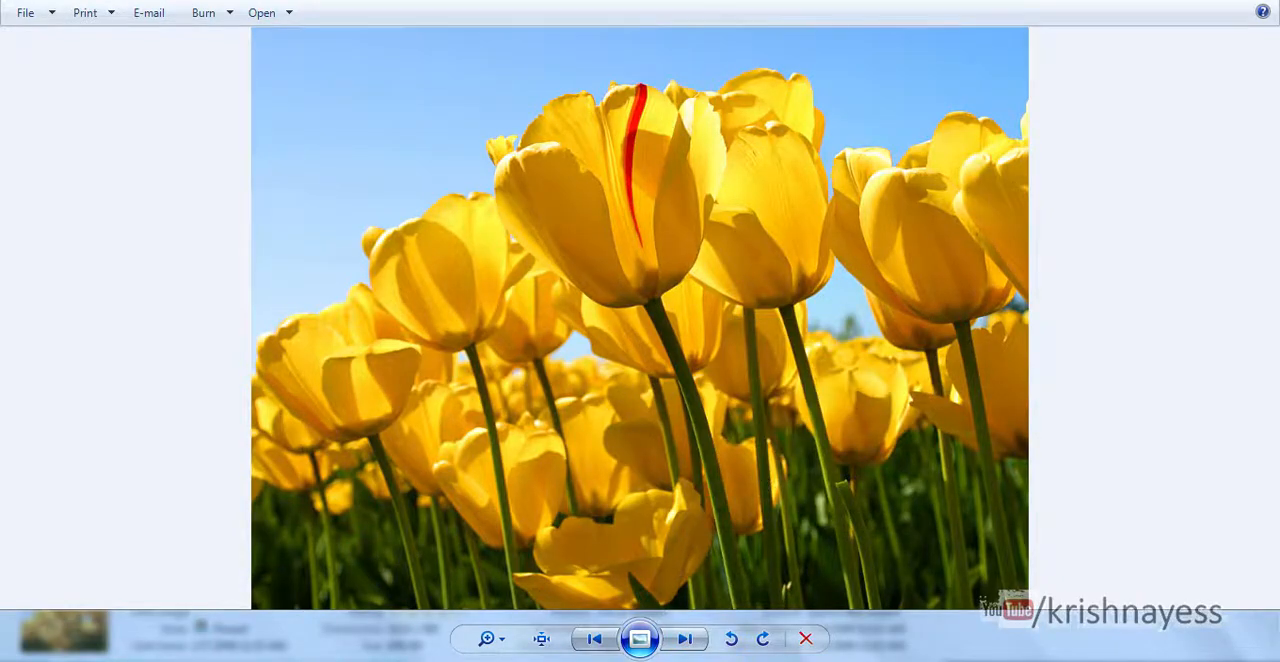
mouse_move(613, 660)
left_click(488, 594)
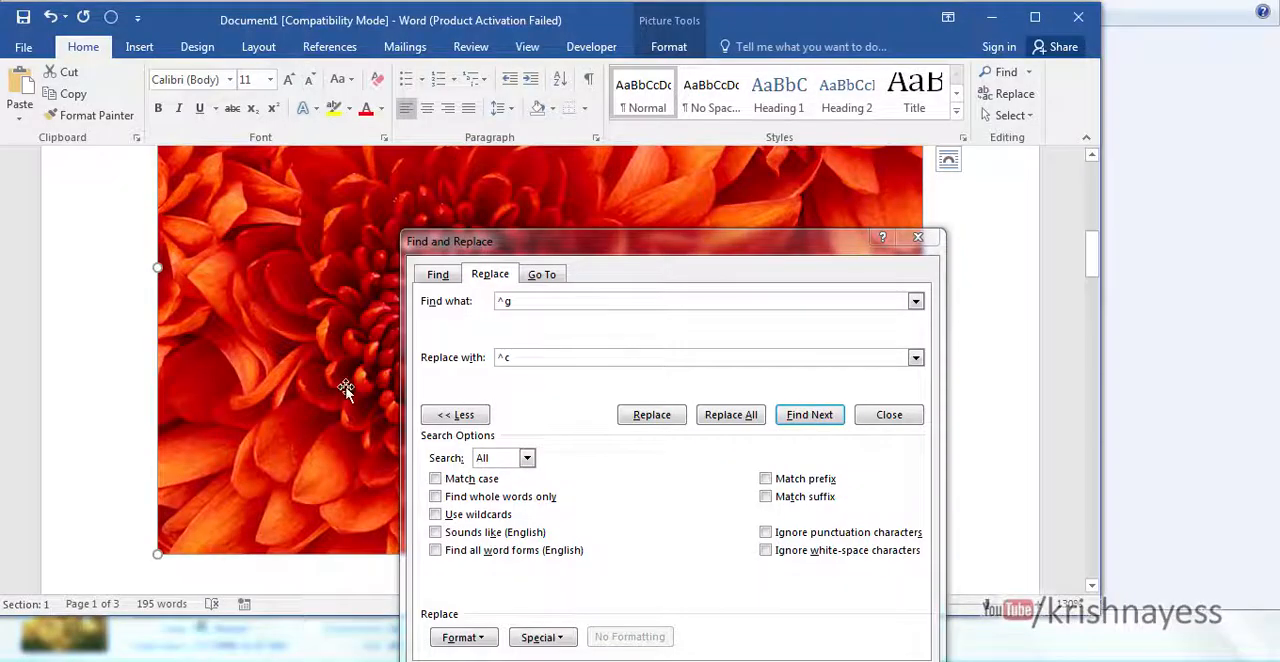
- Replace all graphics in Document1 with the copied Tulips picture, finding ^g and replacing with ^c
left_click(549, 300)
left_click_drag(617, 252, 614, 151)
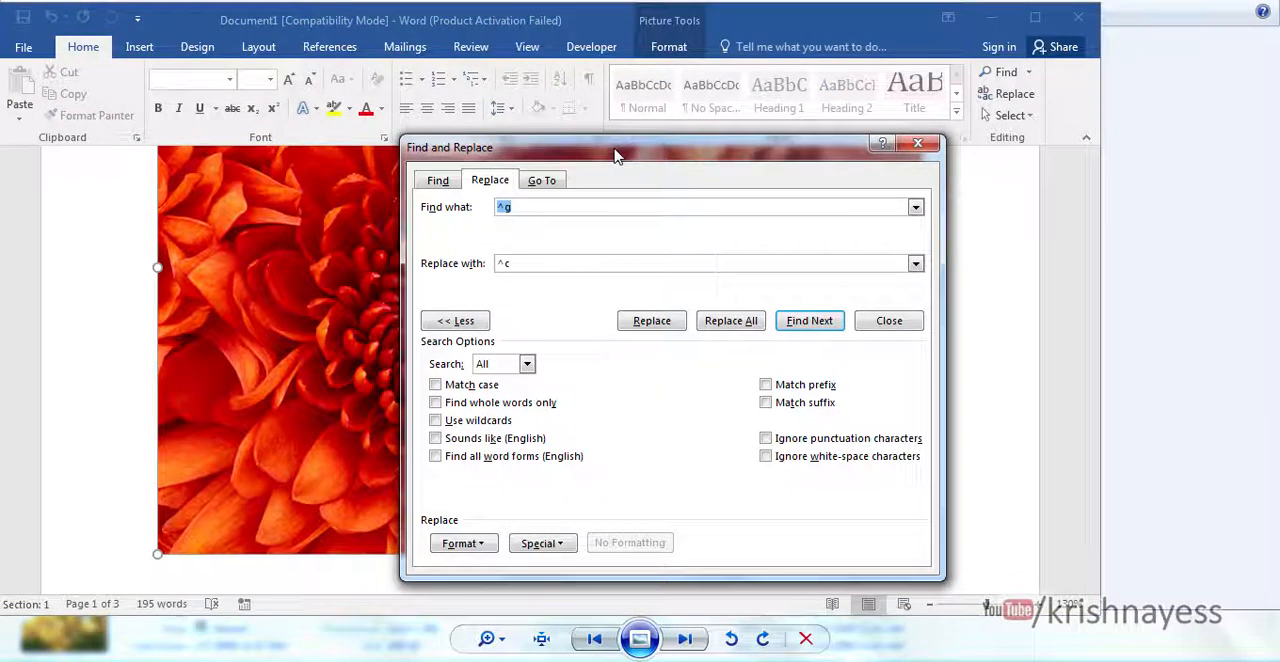
left_click(726, 321)
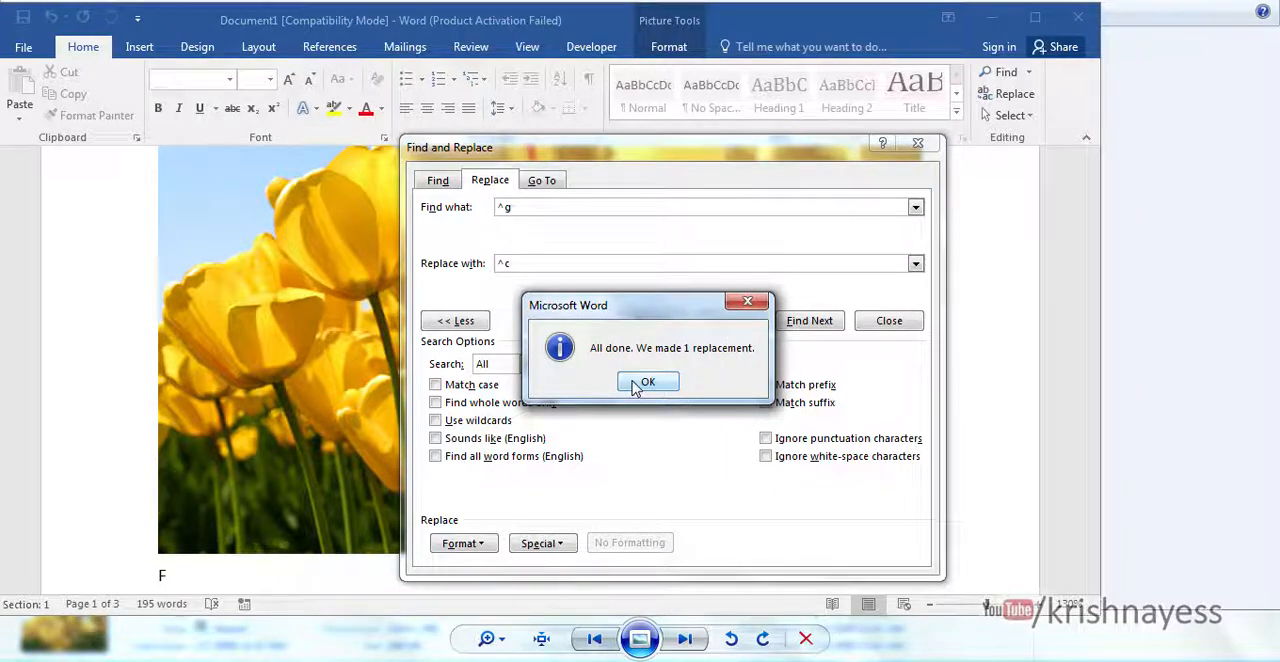
left_click(640, 383)
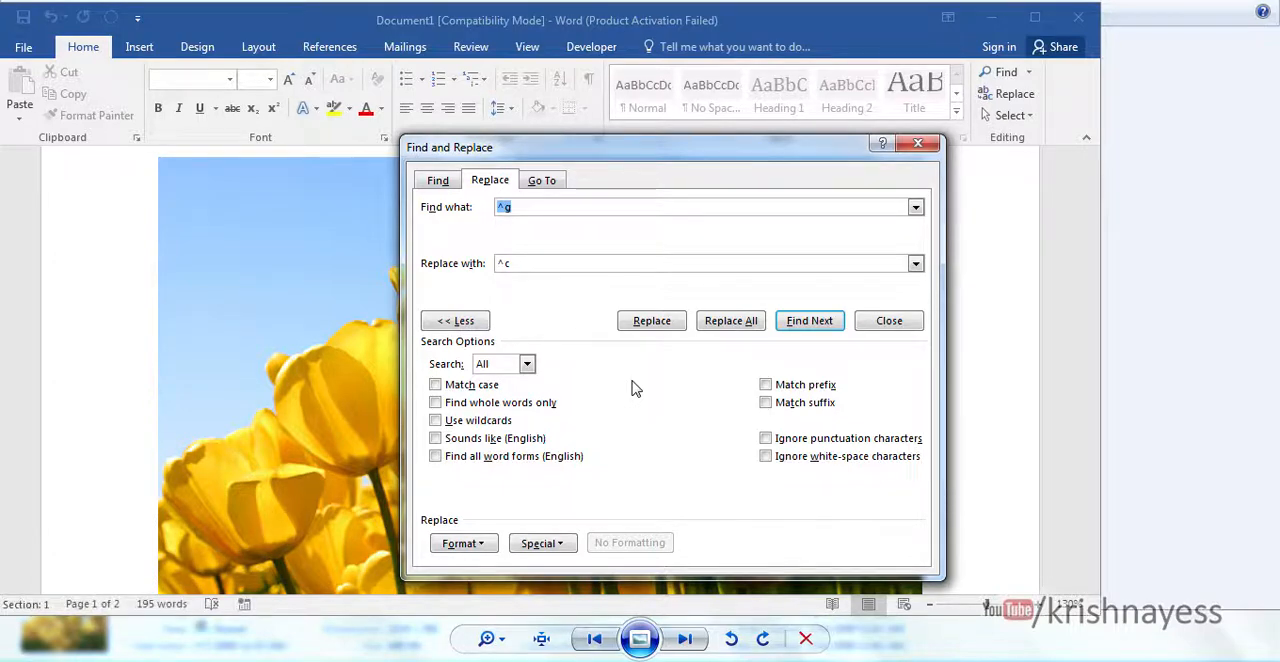
left_click(308, 314)
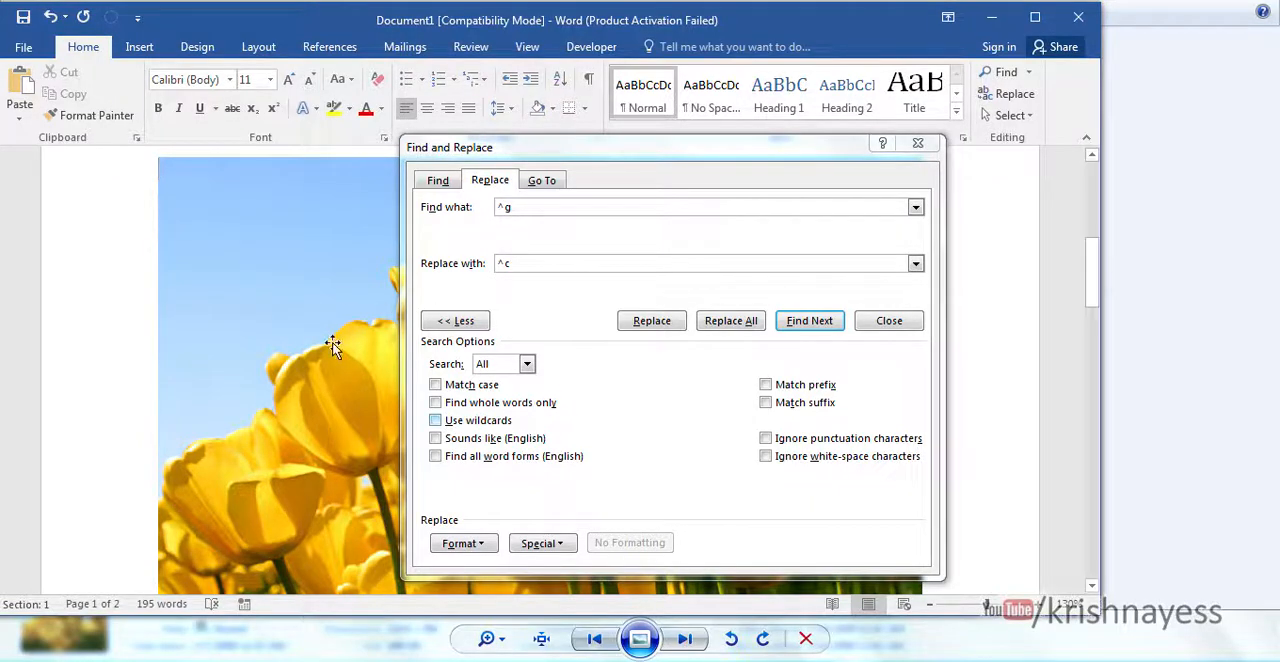
left_click(560, 307)
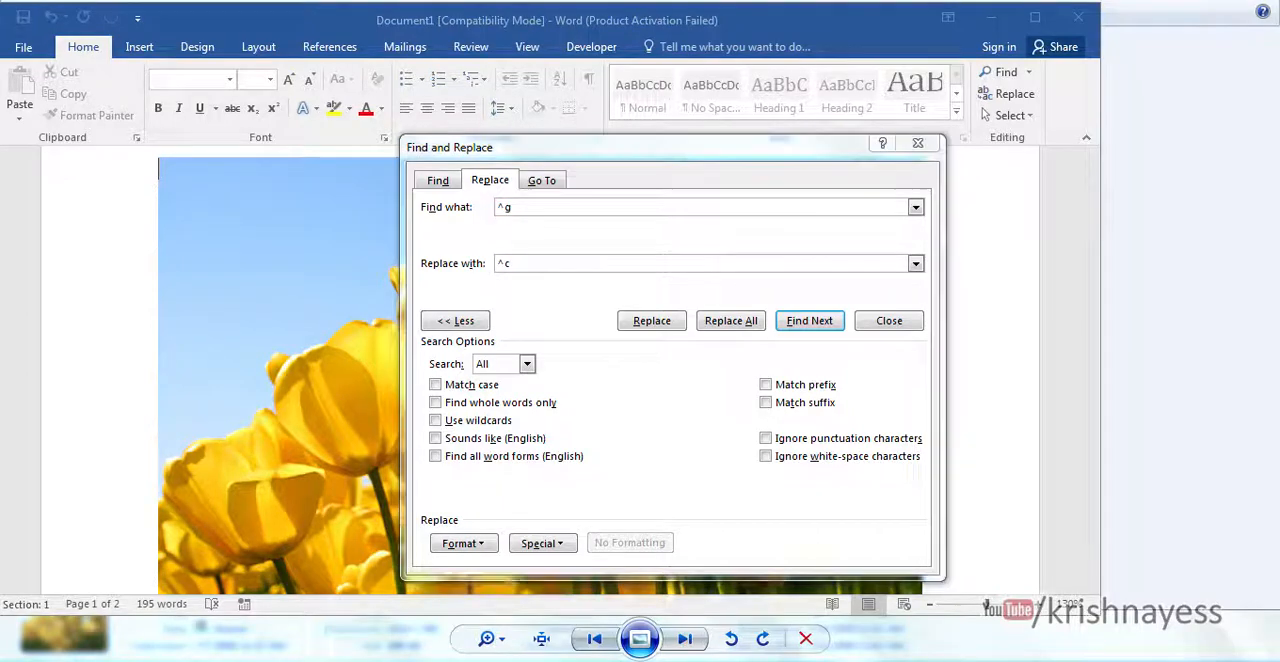
- Switch to Document2, closing Find and Replace, and select the word "Change" in the sixth tip
mouse_move(640, 638)
left_click(714, 600)
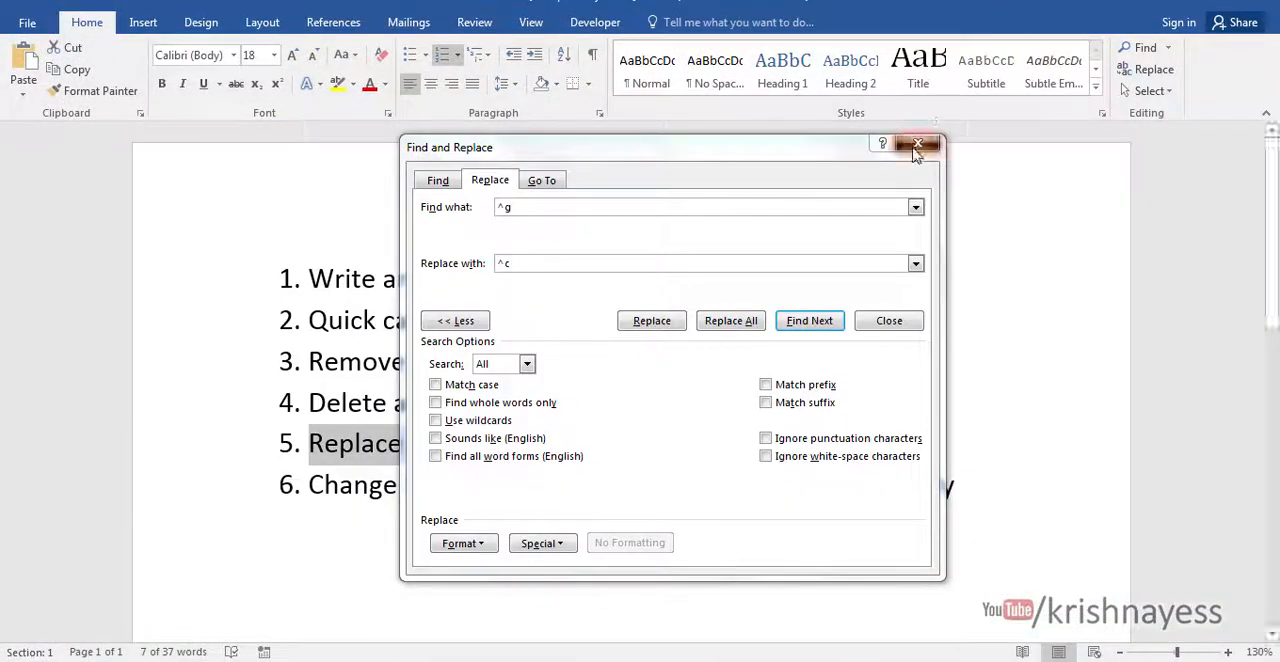
left_click(917, 143)
left_click(341, 485)
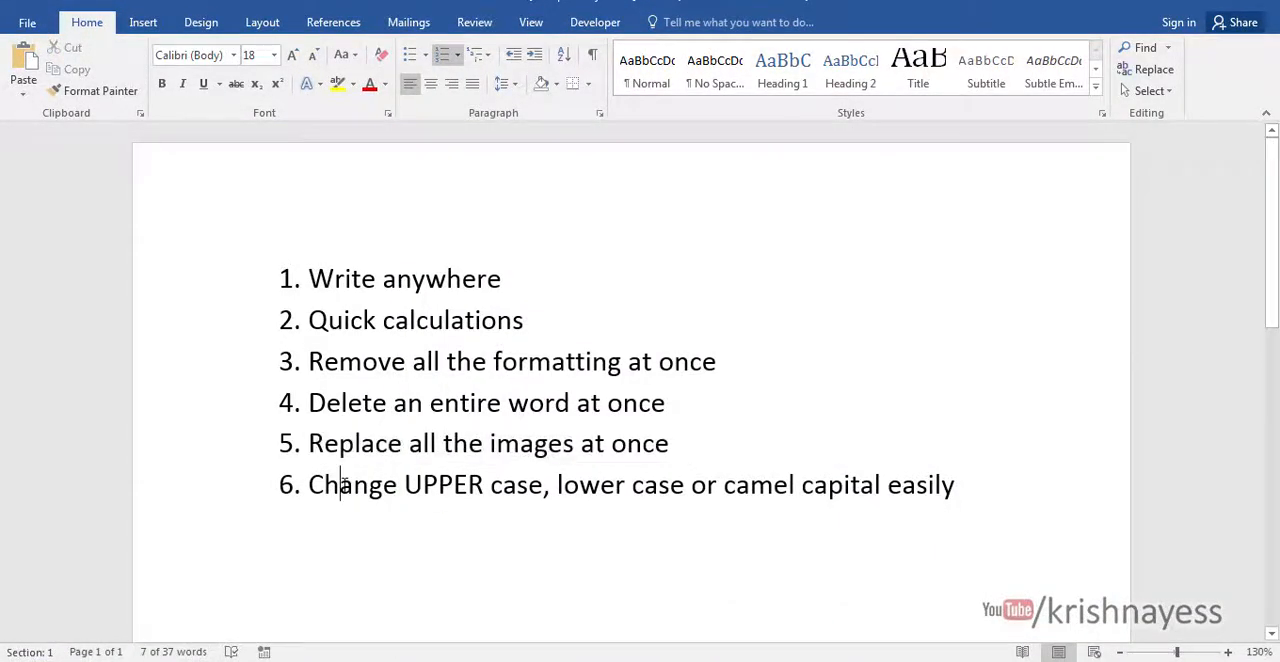
double_click(341, 485)
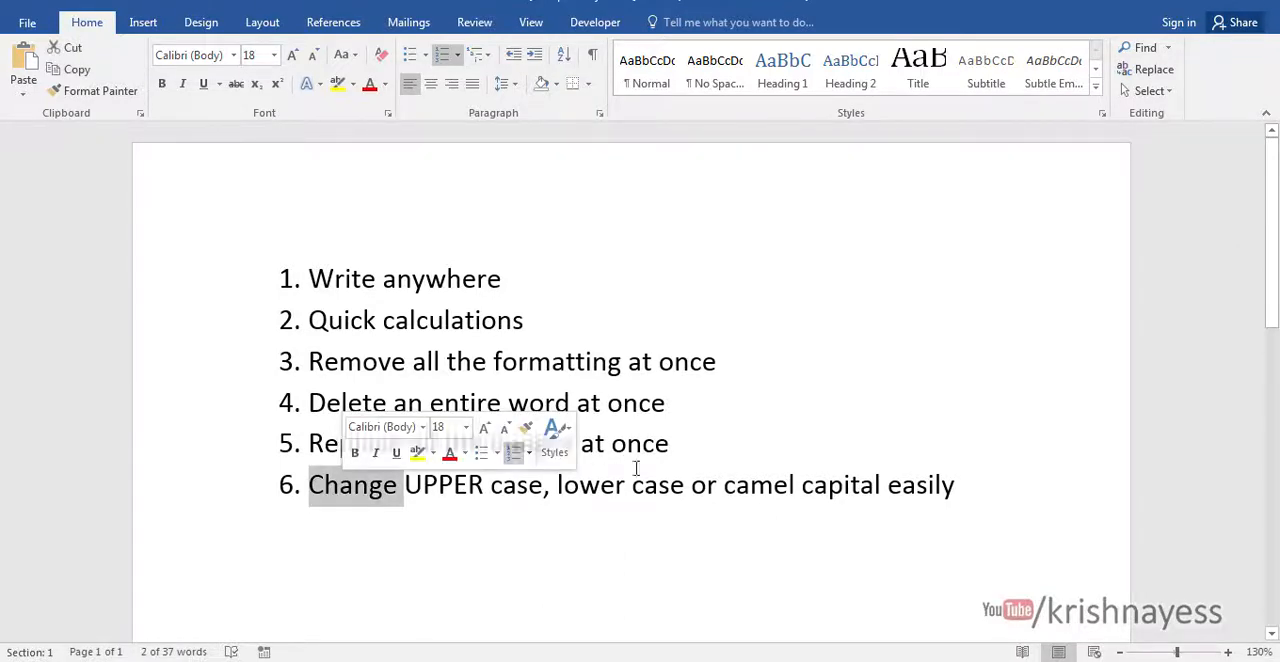
left_click(666, 546)
double_click(372, 488)
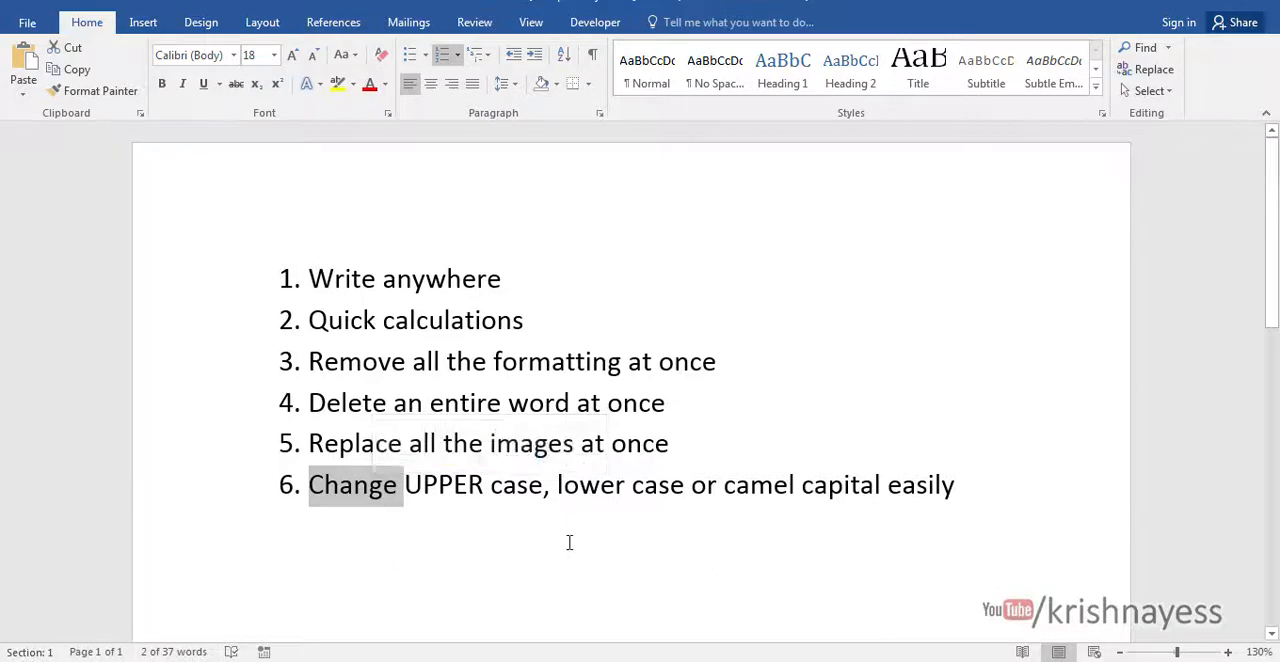
- Switch to Document1 and select the paragraph beginning "Lorem ipsum dolor Sit Amet" above the uppercase paragraphs
left_click(609, 659)
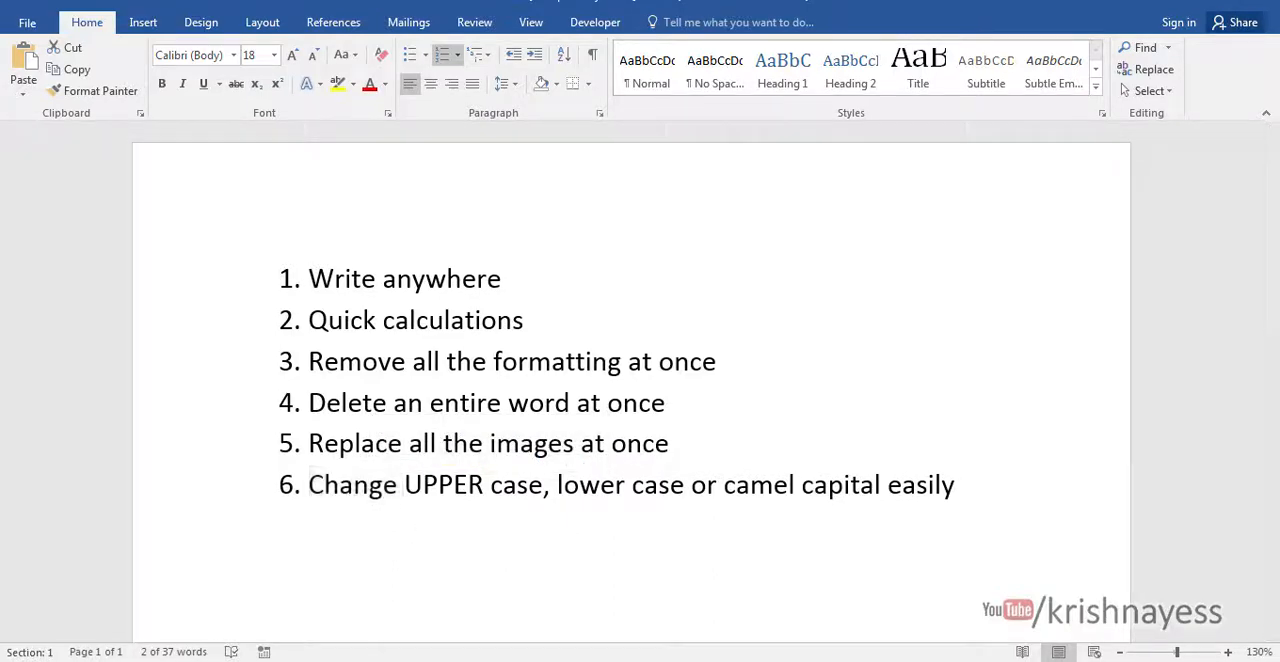
left_click(520, 592)
scroll(650, 487, "down", 6)
scroll(650, 487, "down", 3)
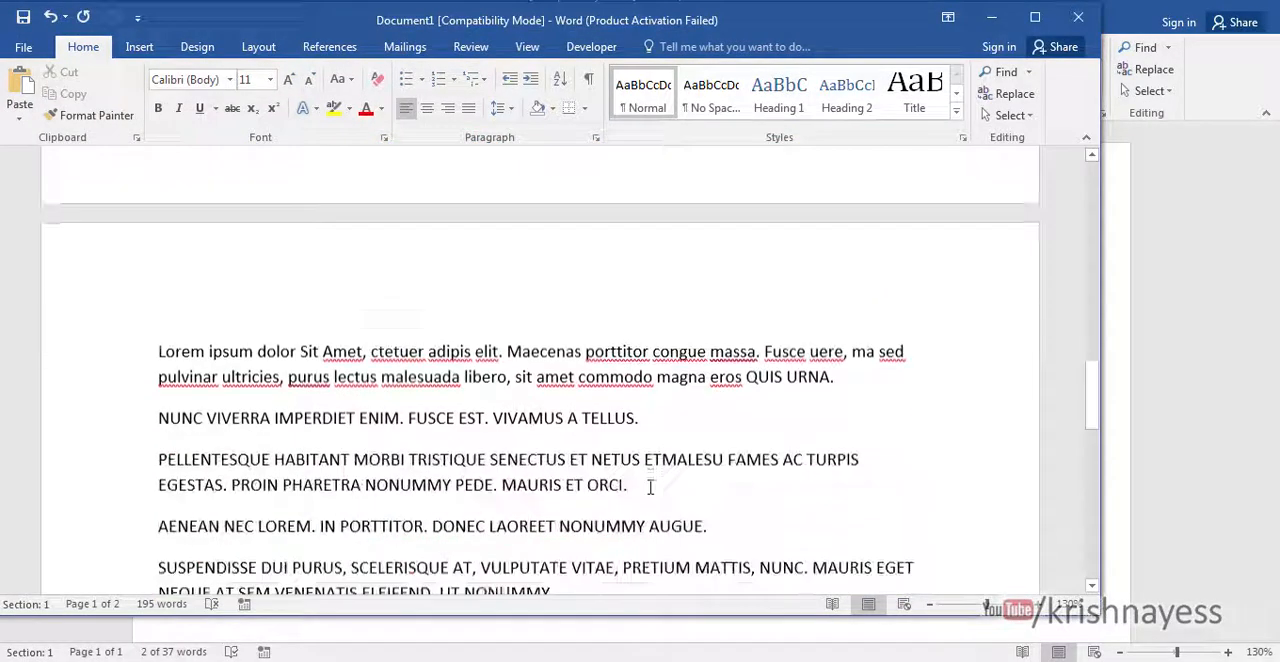
triple_click(450, 347)
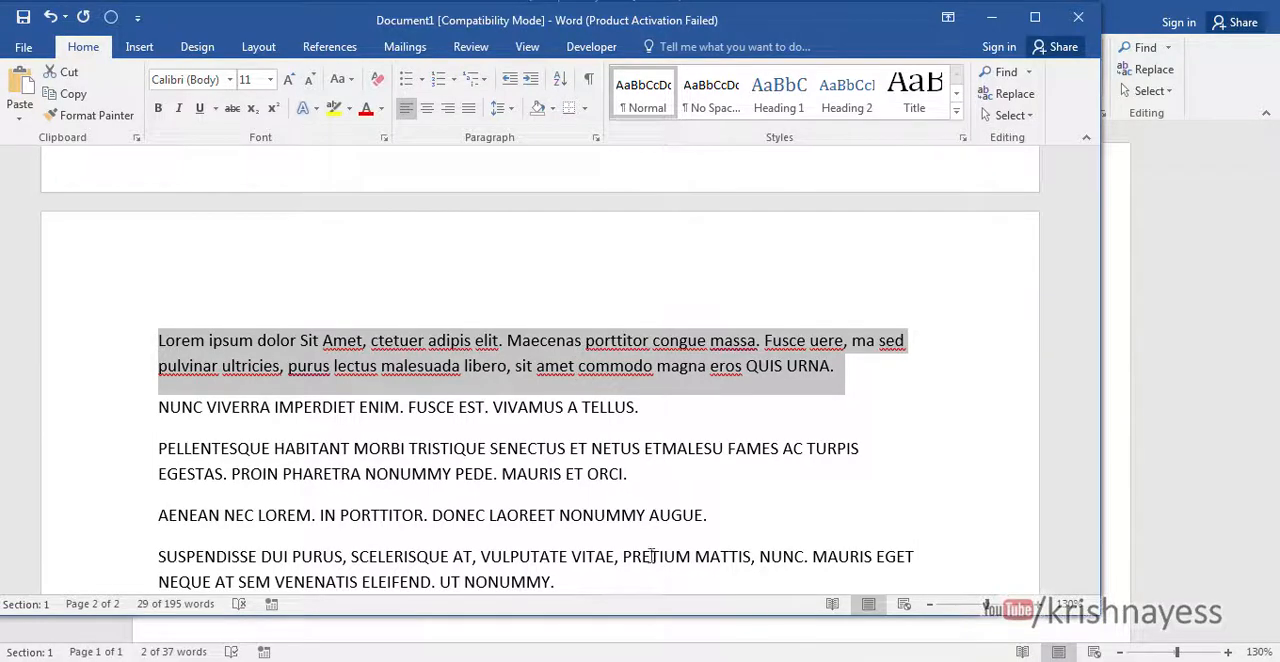
- Restore the On-Screen Keyboard and move it clear of the selected paragraph
mouse_move(550, 661)
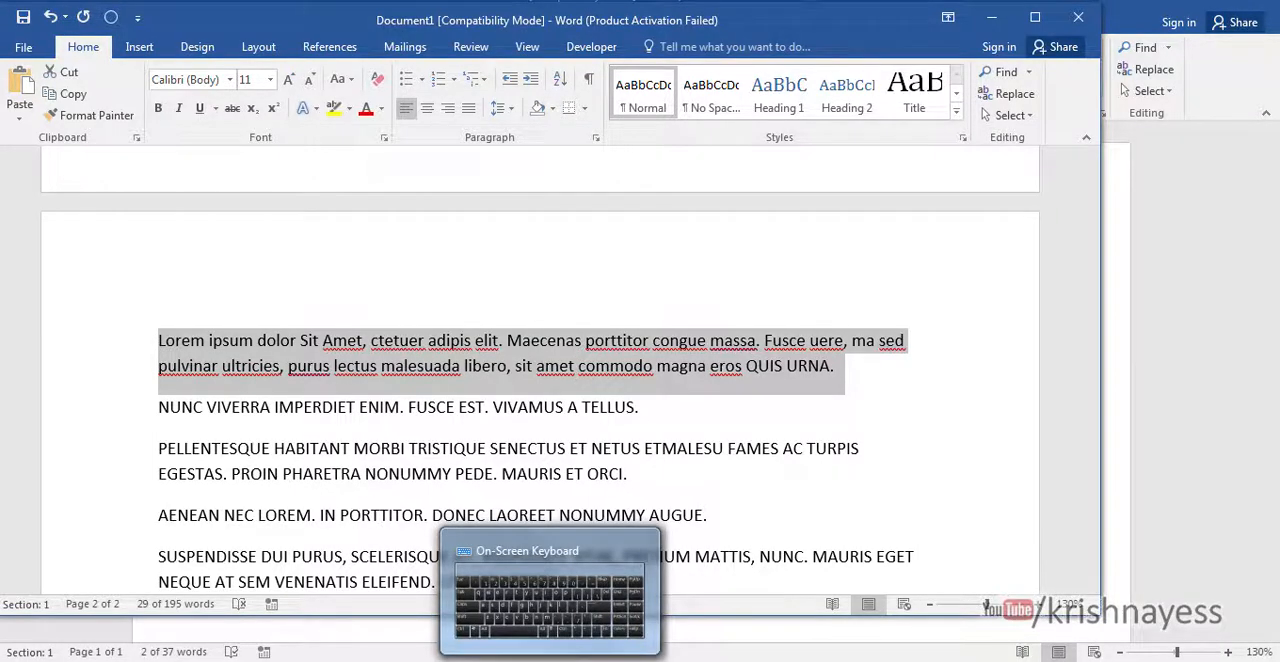
left_click(550, 595)
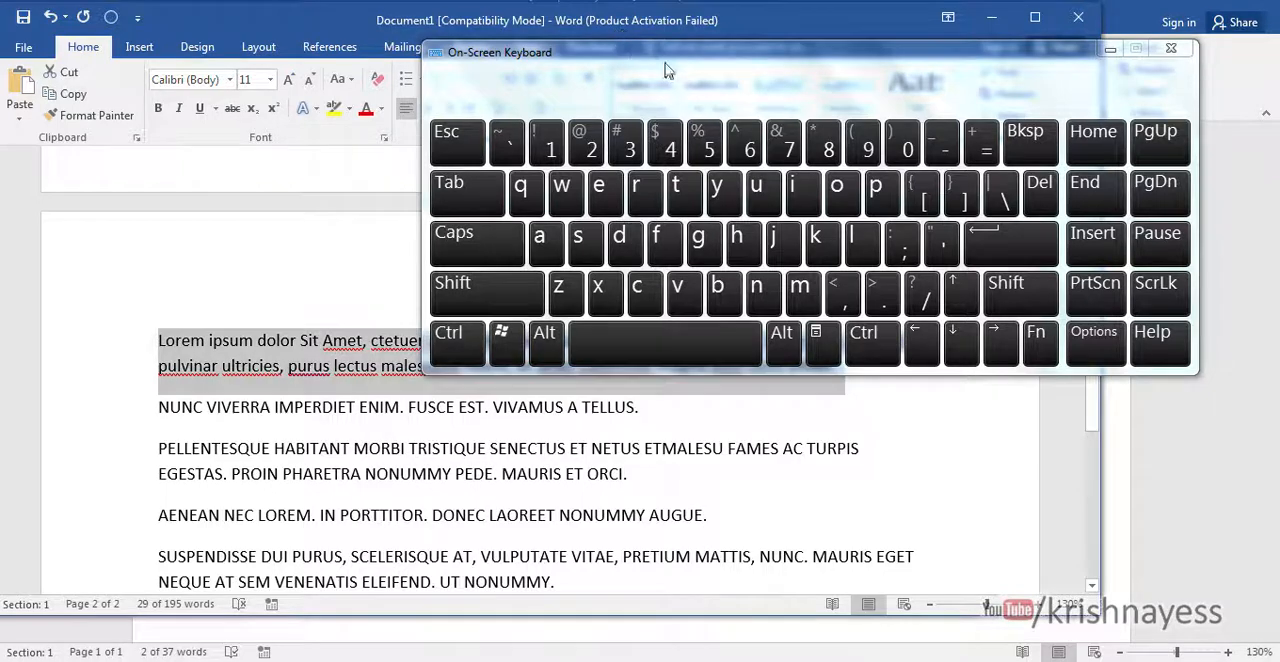
left_click_drag(667, 70, 462, 12)
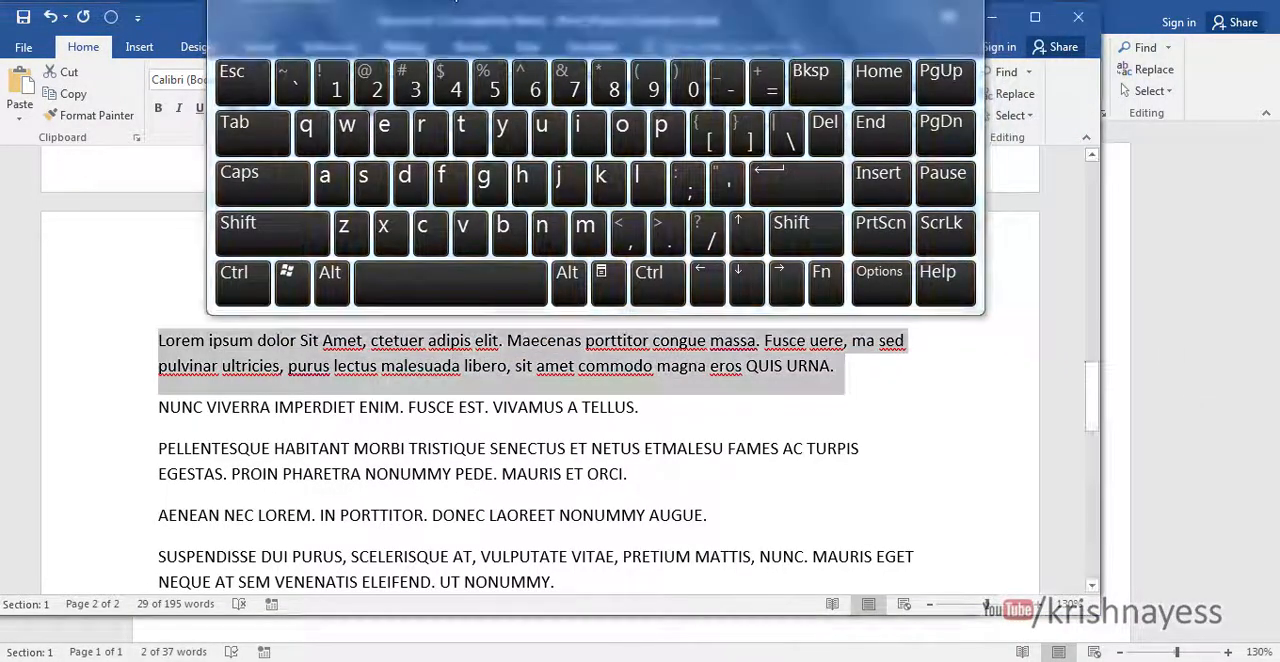
- Try to change the case of the selected "Lorem ipsum dolor Sit Amet" paragraph using the On-Screen Keyboard
left_click(237, 287)
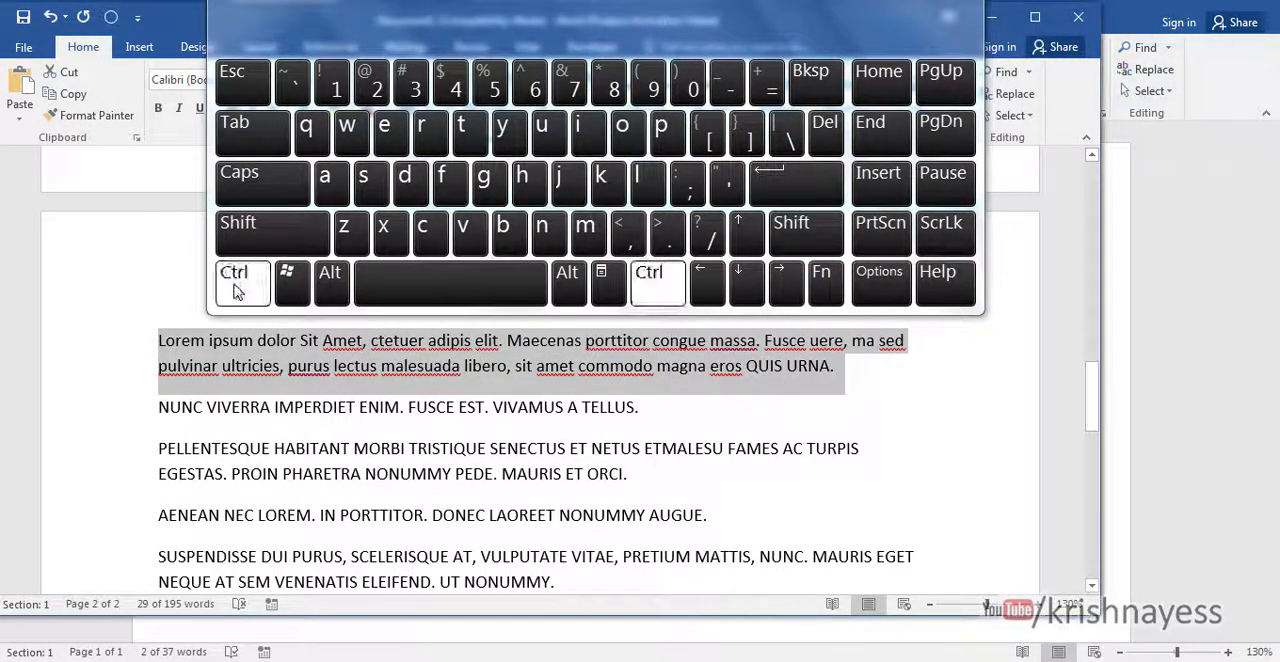
left_click(825, 289)
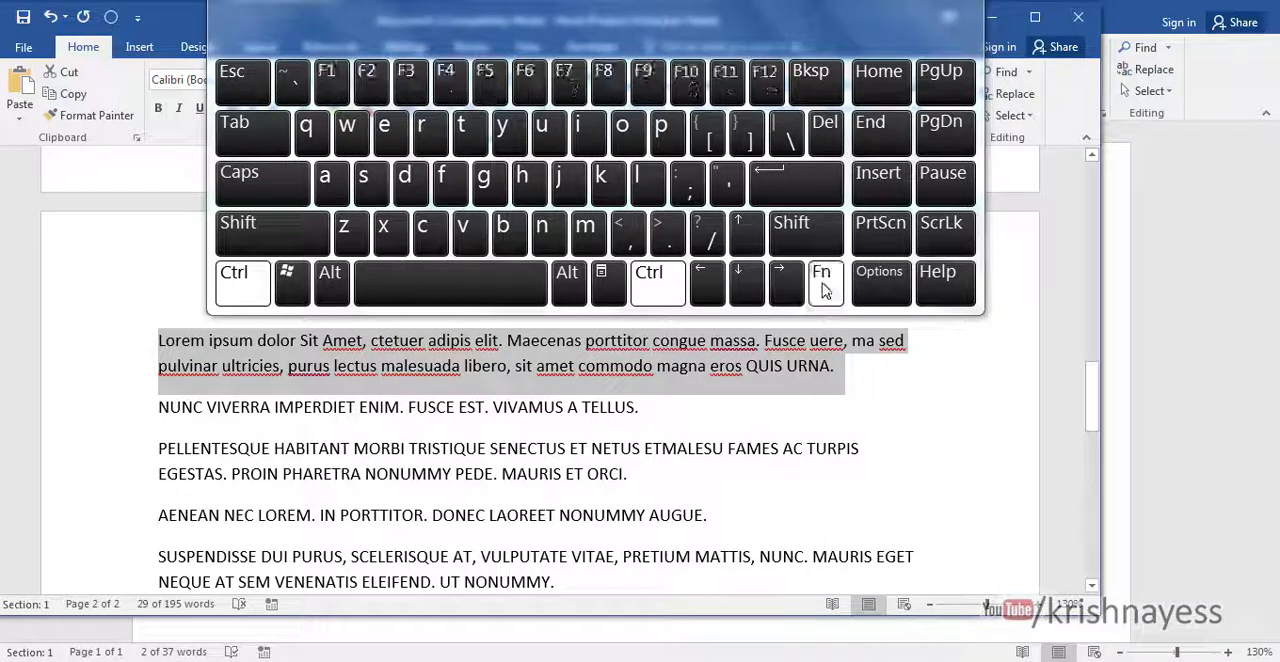
left_click(405, 80)
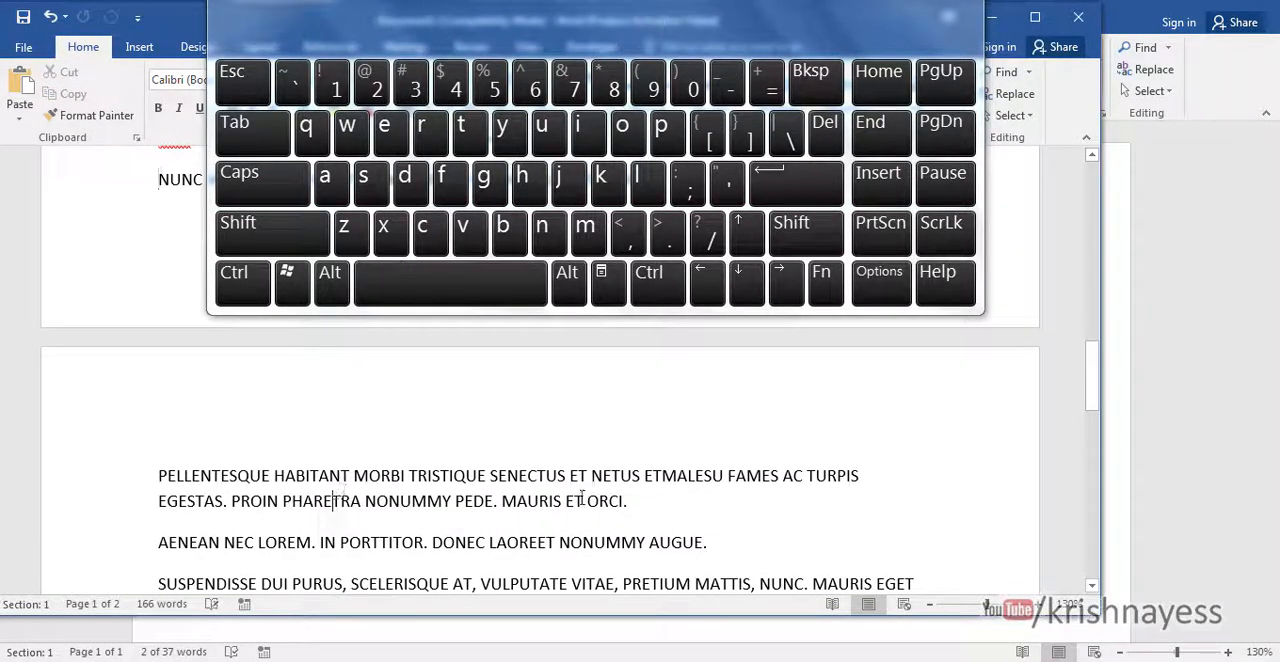
- Try to change the case of the document's opening "Lorem ipsum dolor sit amet" paragraph using the On-Screen Keyboard
scroll(1100, 471, "up", 10)
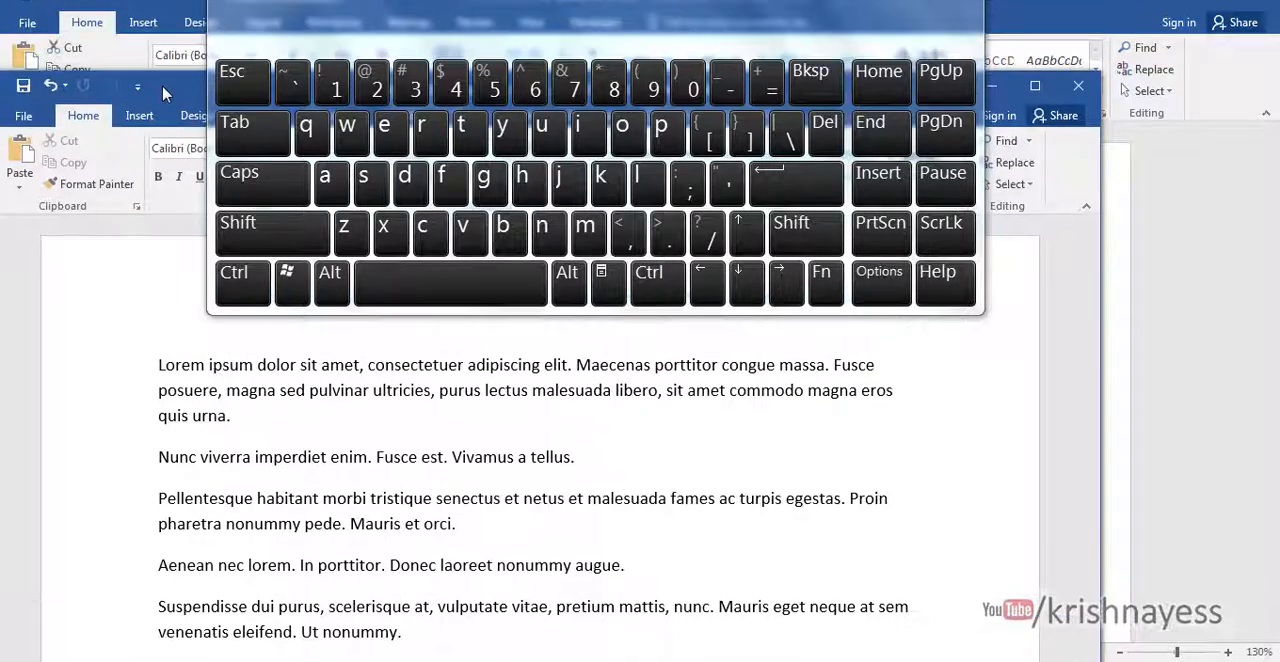
left_click_drag(163, 362, 268, 413)
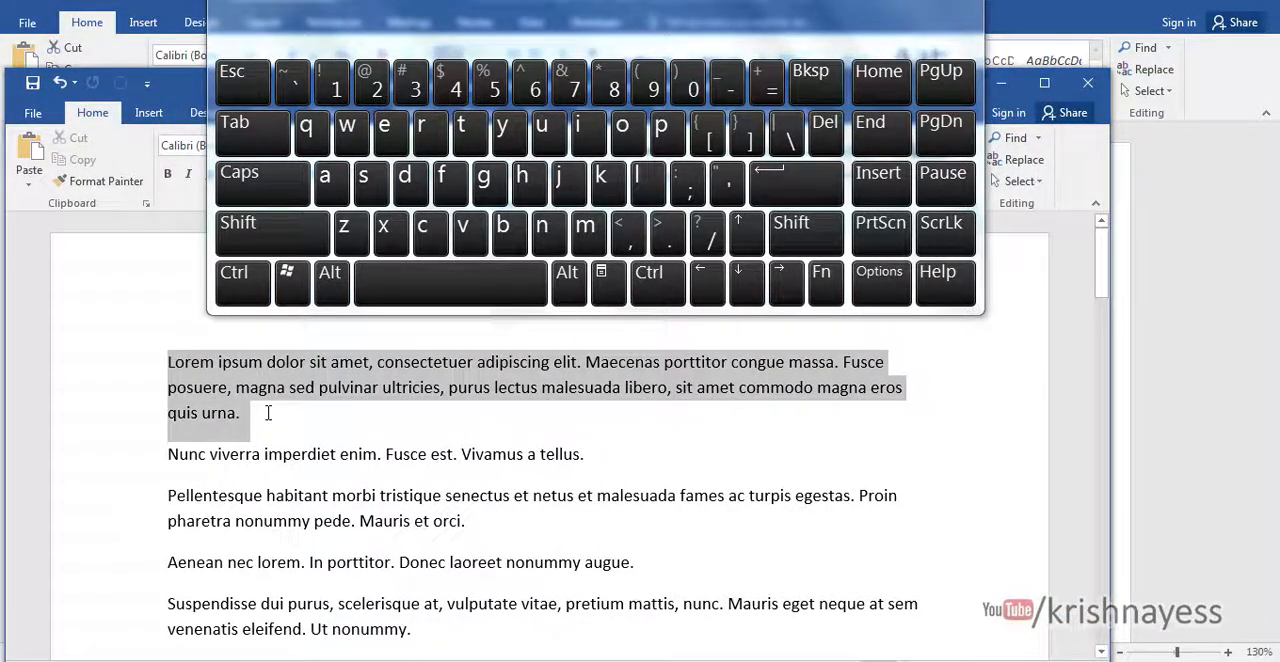
left_click(248, 286)
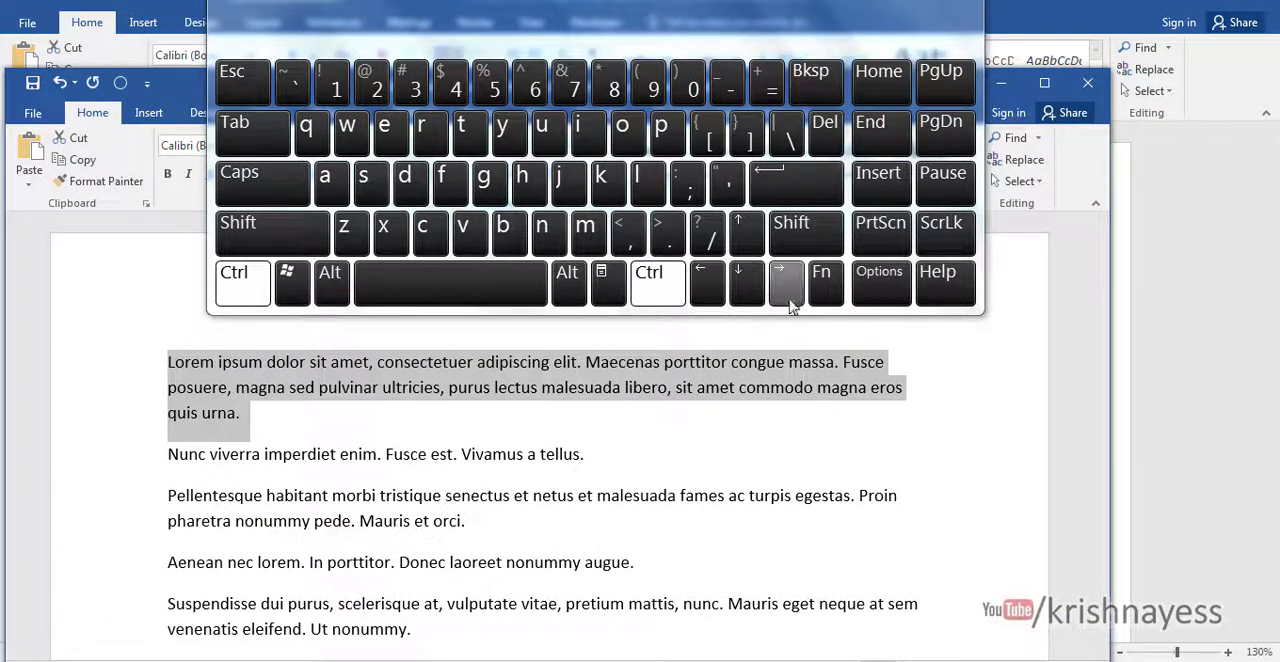
left_click(821, 281)
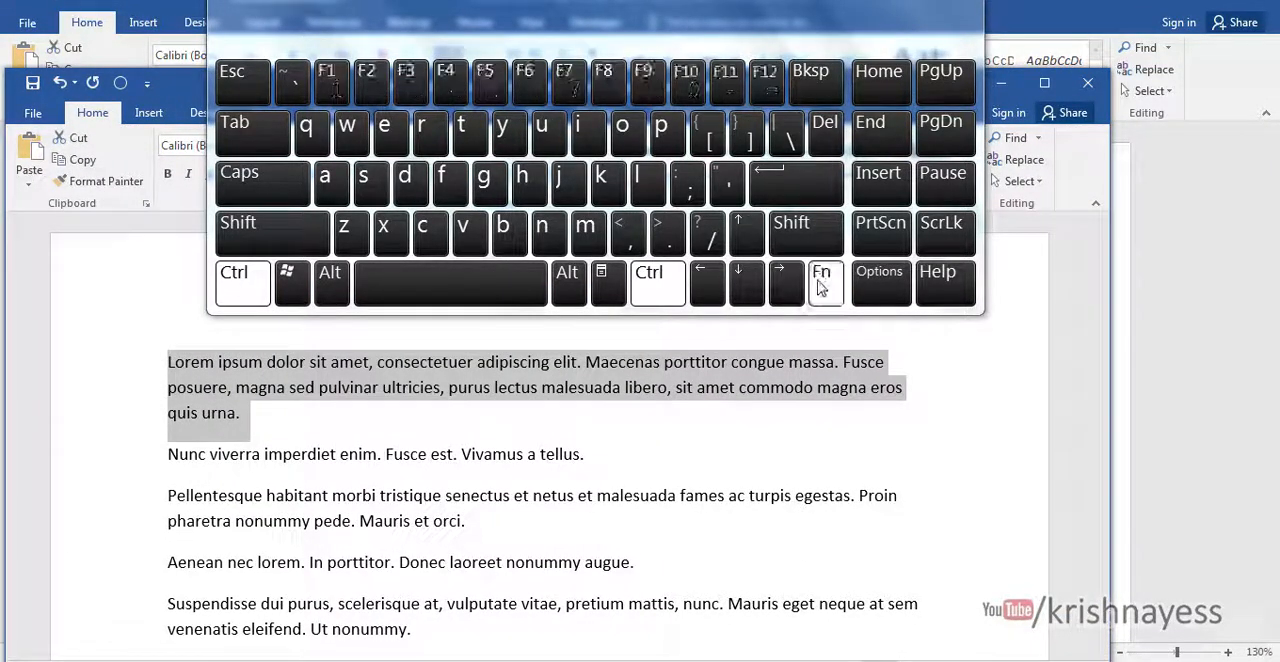
left_click(406, 88)
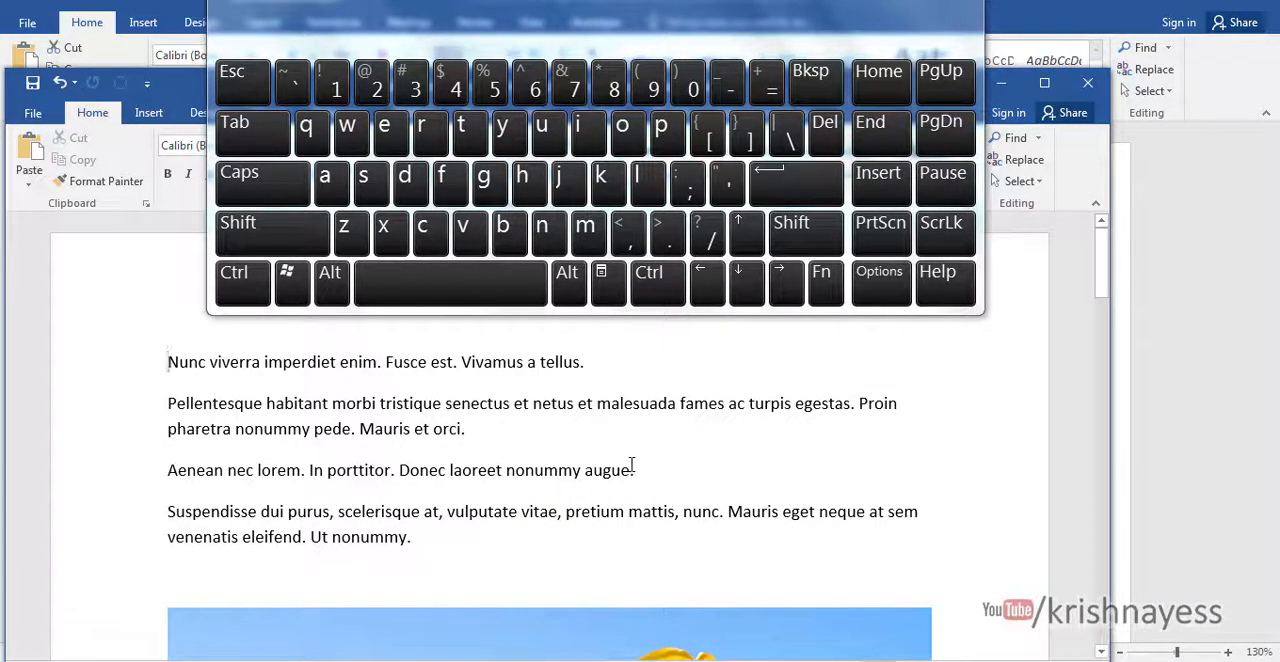
- Try to change the case of the "Pellentesque habitant morbi tristique" paragraph above the first image using the On-Screen Keyboard
triple_click(345, 435)
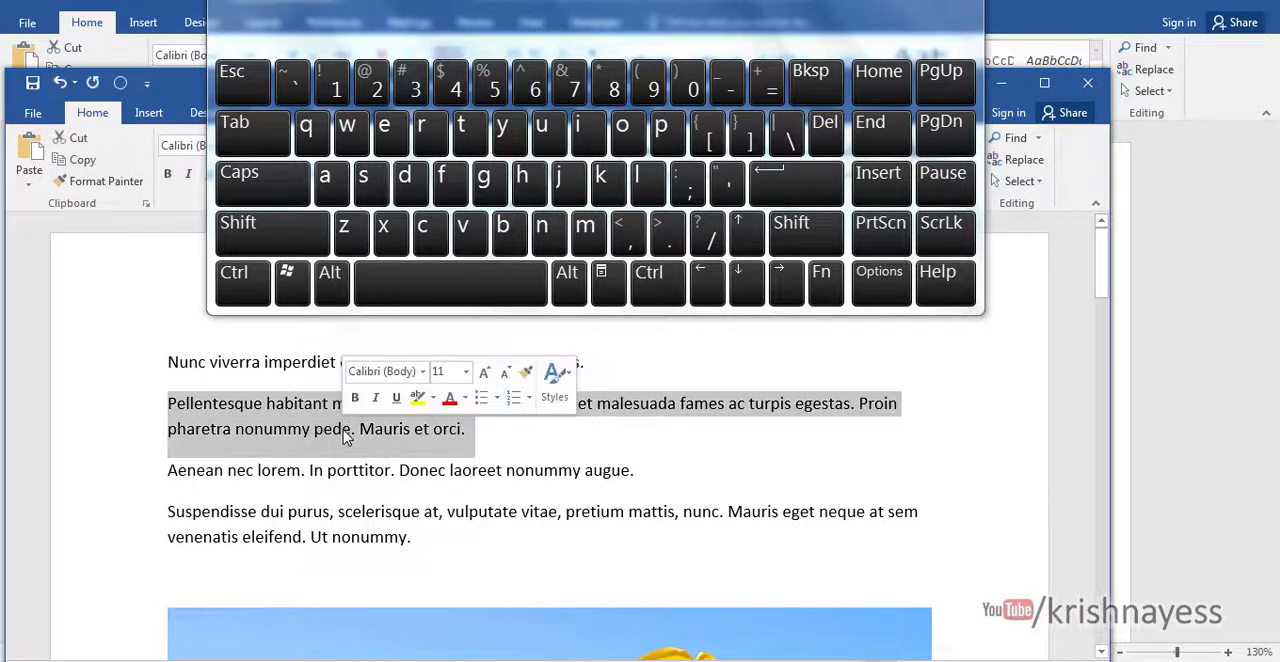
left_click(243, 283)
left_click(825, 283)
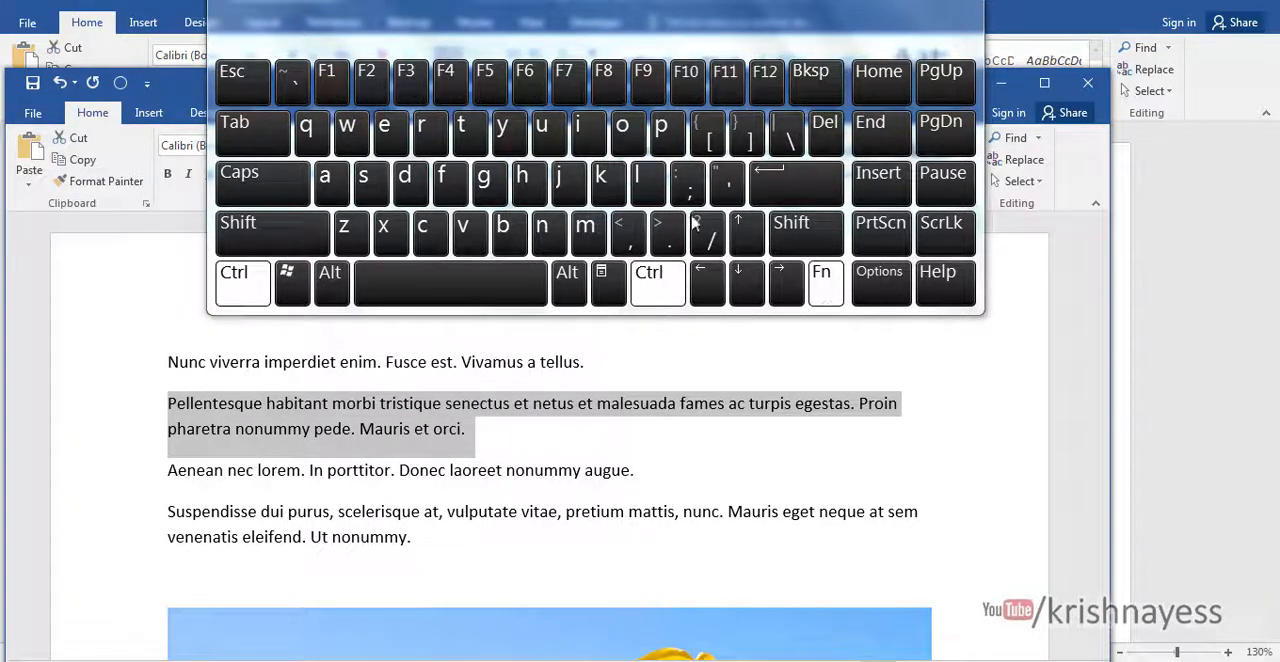
left_click(408, 80)
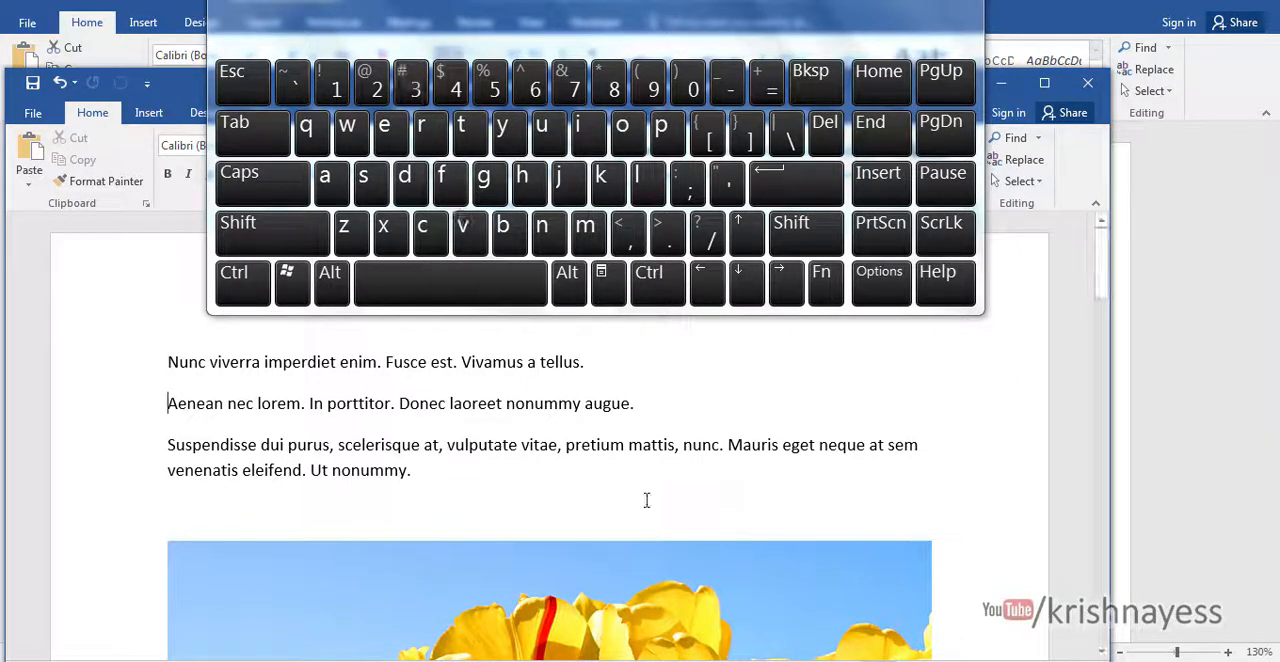
- Try to change the case of the uppercase "SUSPENDISSE DUI PURUS" paragraph near the page's end using the On-Screen Keyboard
left_click(695, 471)
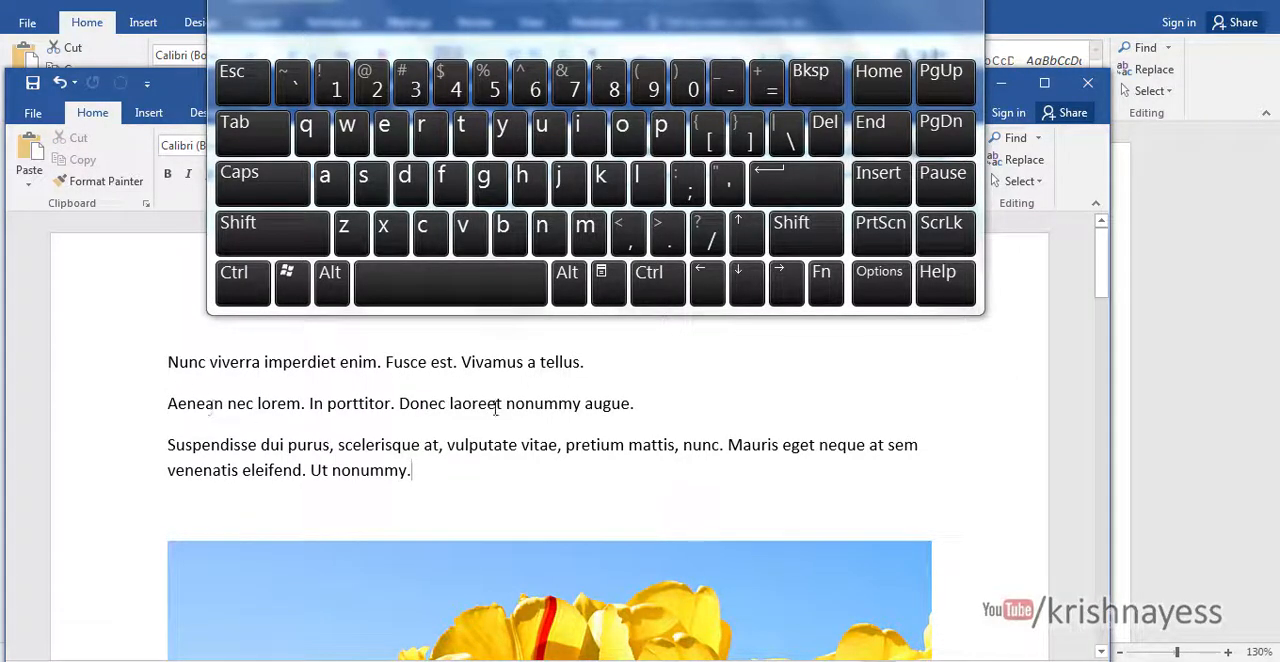
scroll(569, 435, "down", 10)
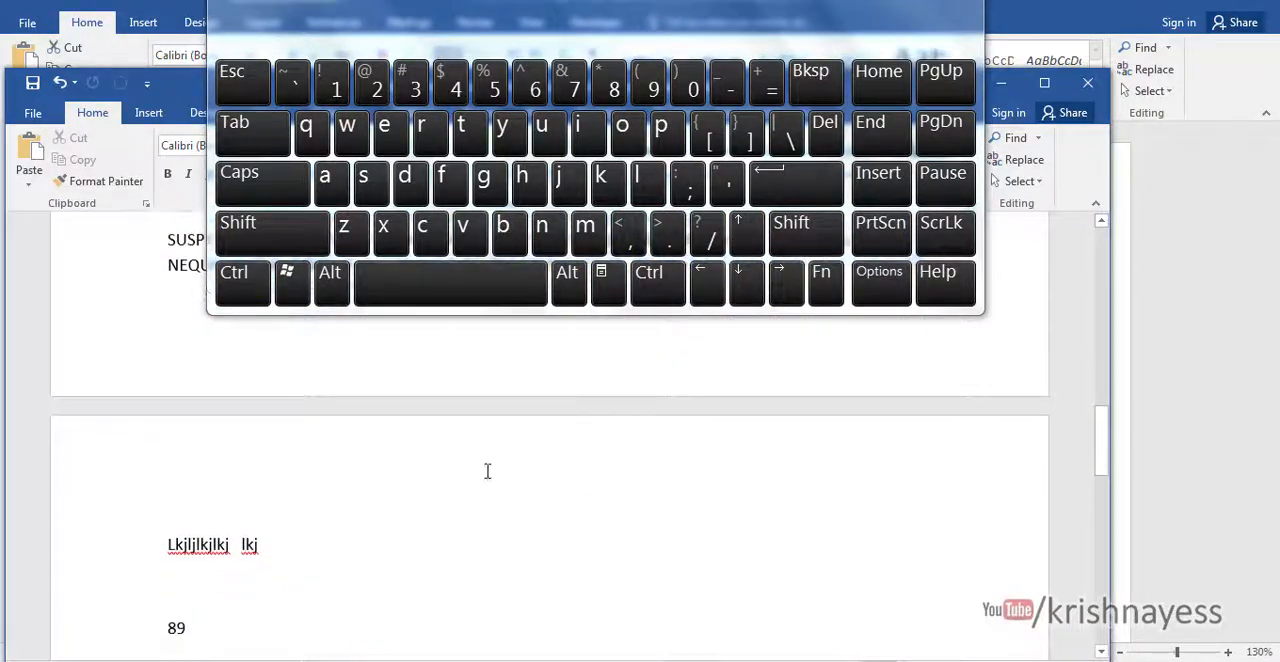
scroll(368, 537, "up", 10)
left_click_drag(224, 475, 570, 500)
left_click(240, 283)
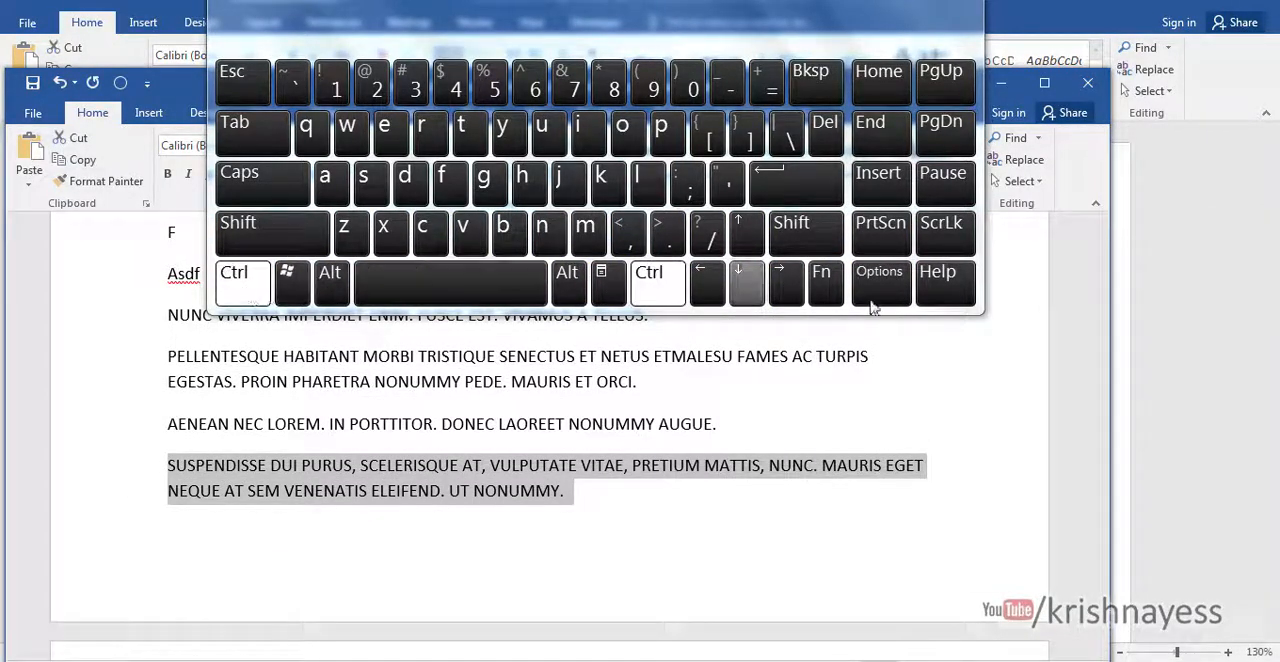
left_click(821, 282)
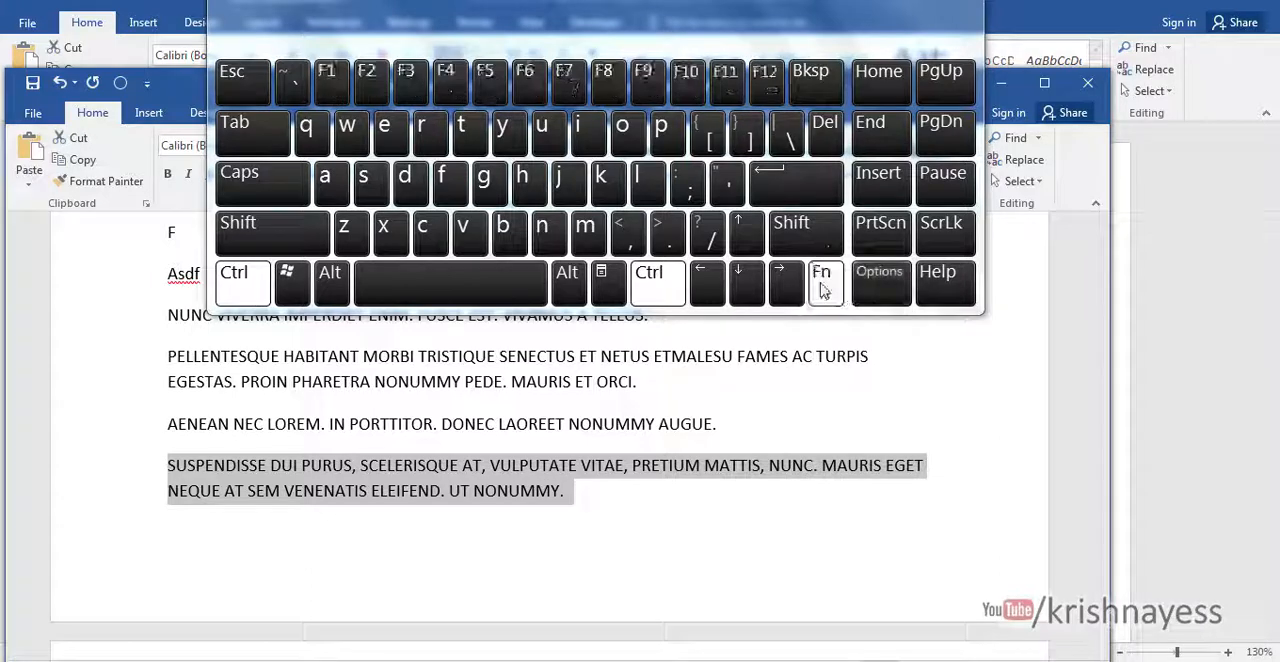
left_click(420, 80)
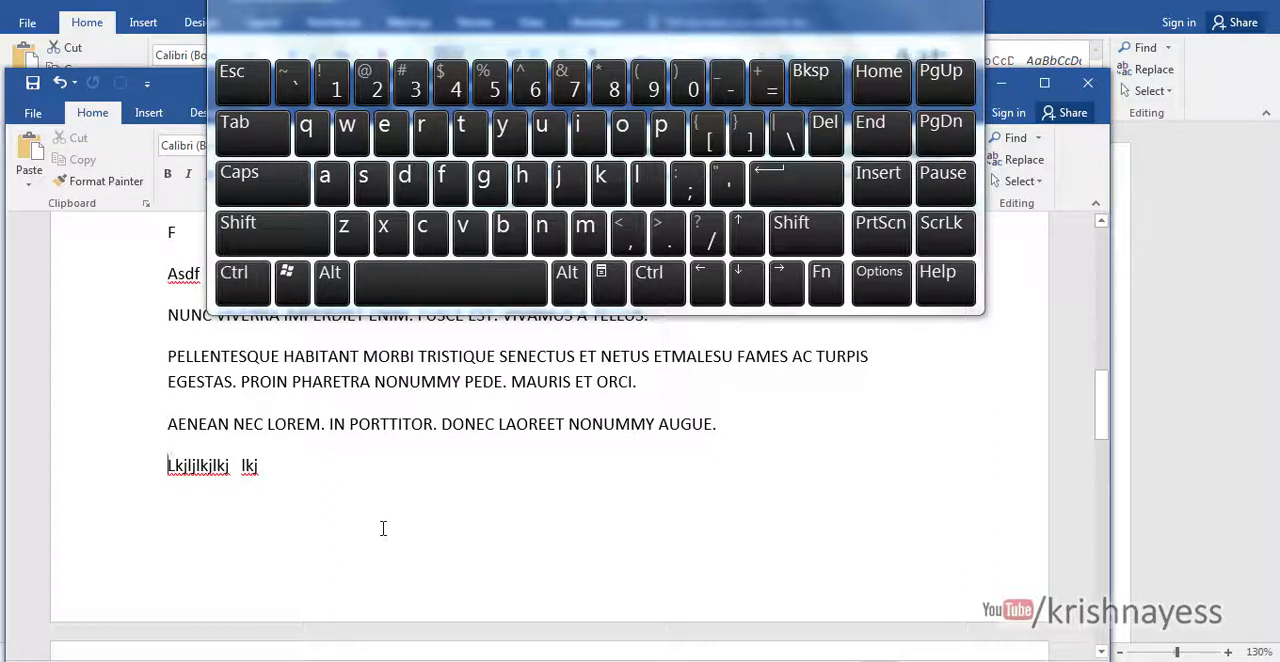
- Select the "Nunc viverra" and "Aenean nec lorem" paragraphs at the document's start and change them to uppercase with the On-Screen Keyboard
scroll(384, 527, "up", 1)
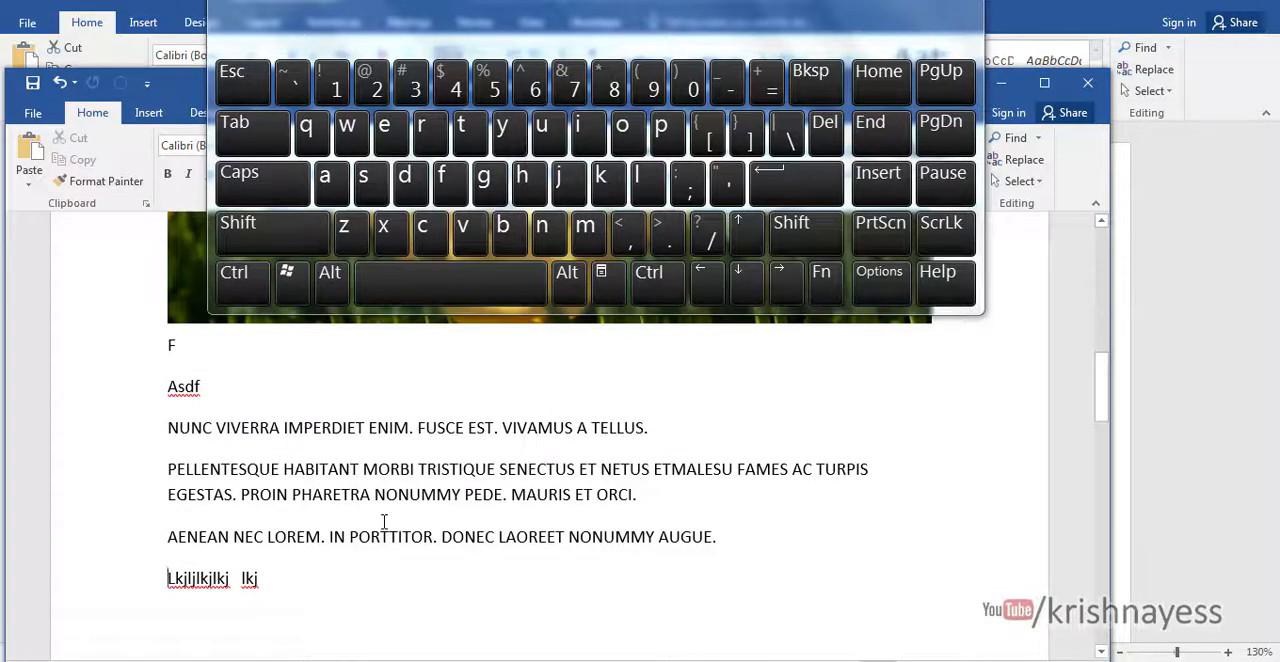
scroll(384, 521, "up", 6)
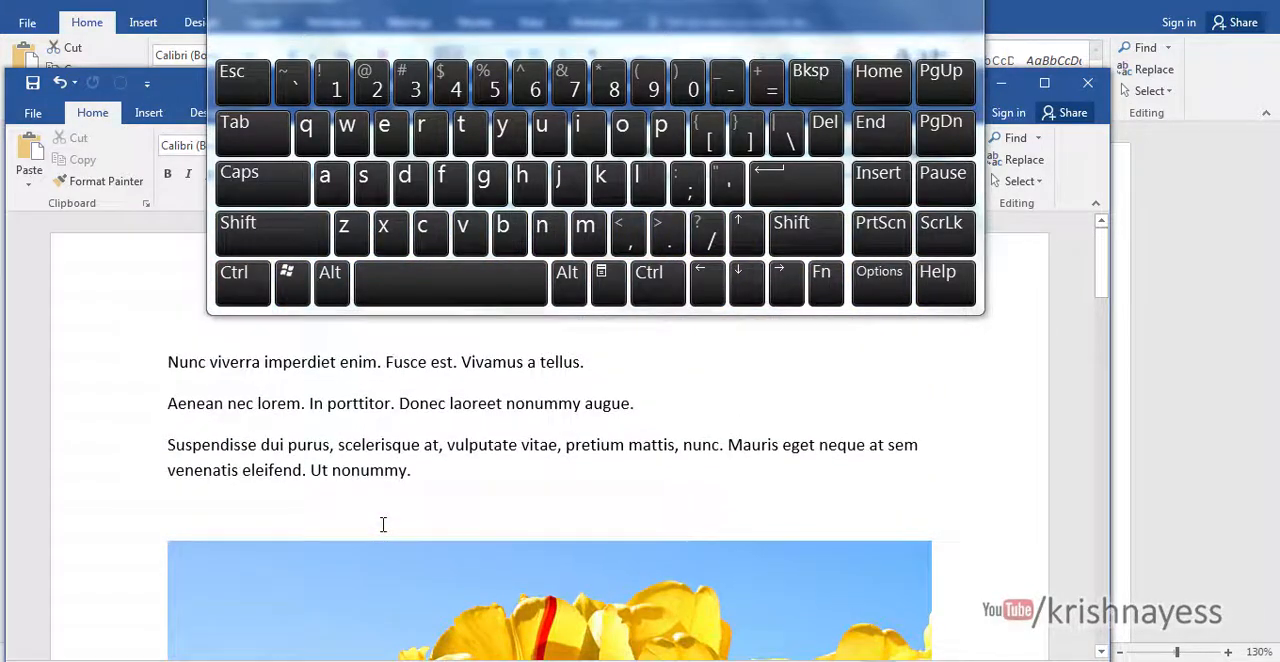
left_click_drag(167, 362, 707, 411)
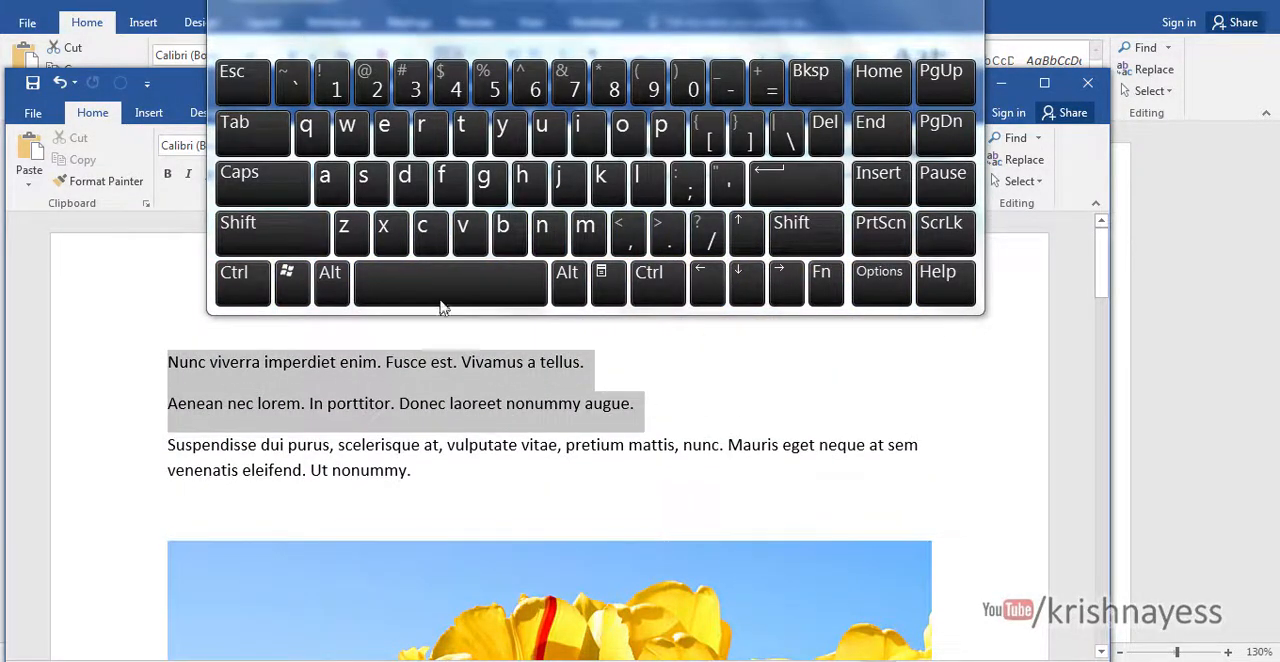
key("shift")
left_click(821, 280)
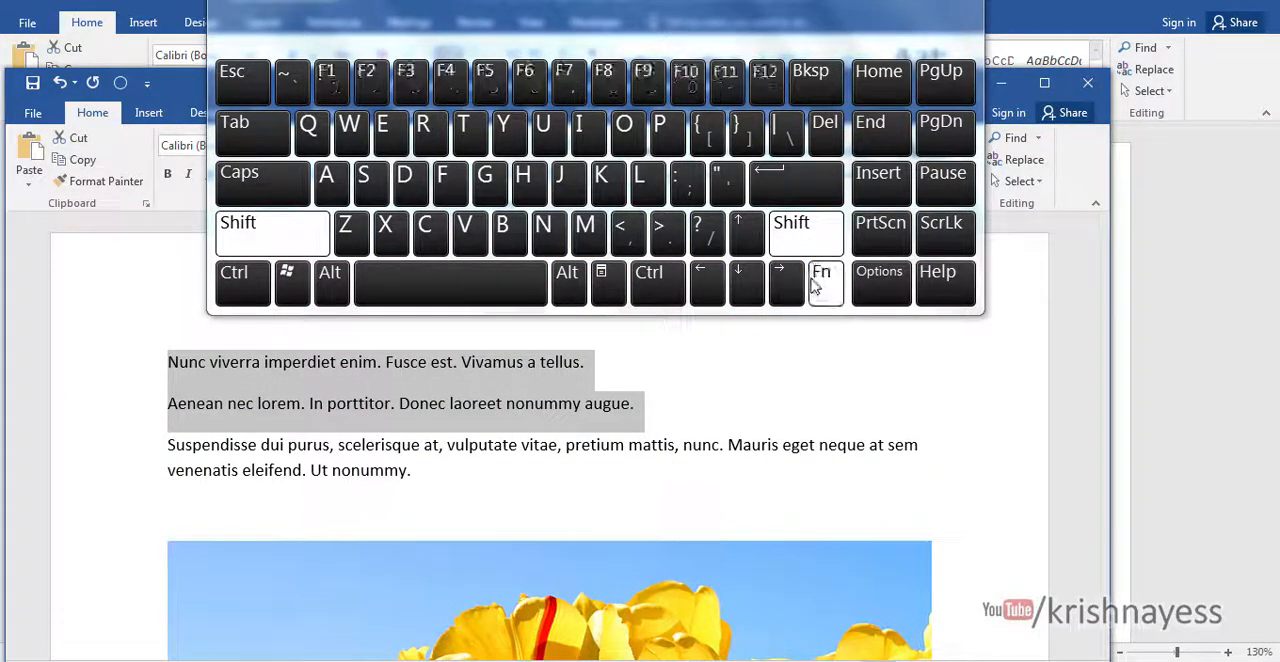
left_click(412, 82)
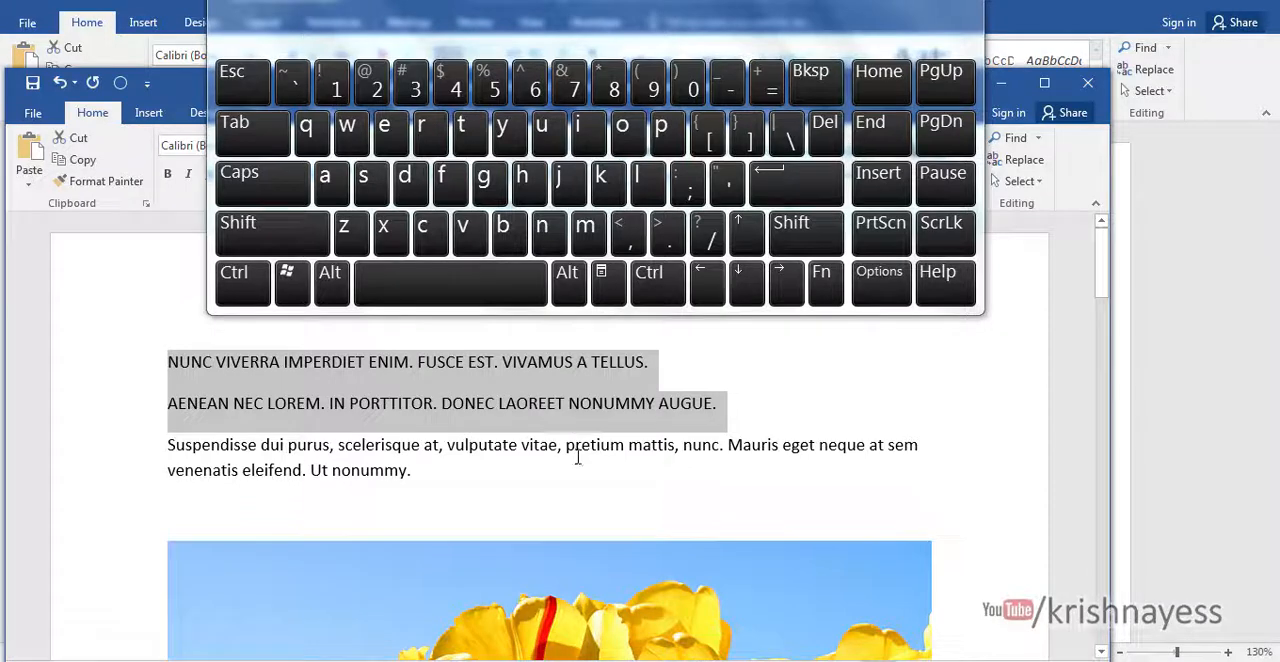
- Cycle the case of the two selected paragraphs to lowercase and on to sentence case with the On-Screen Keyboard
left_click(257, 248)
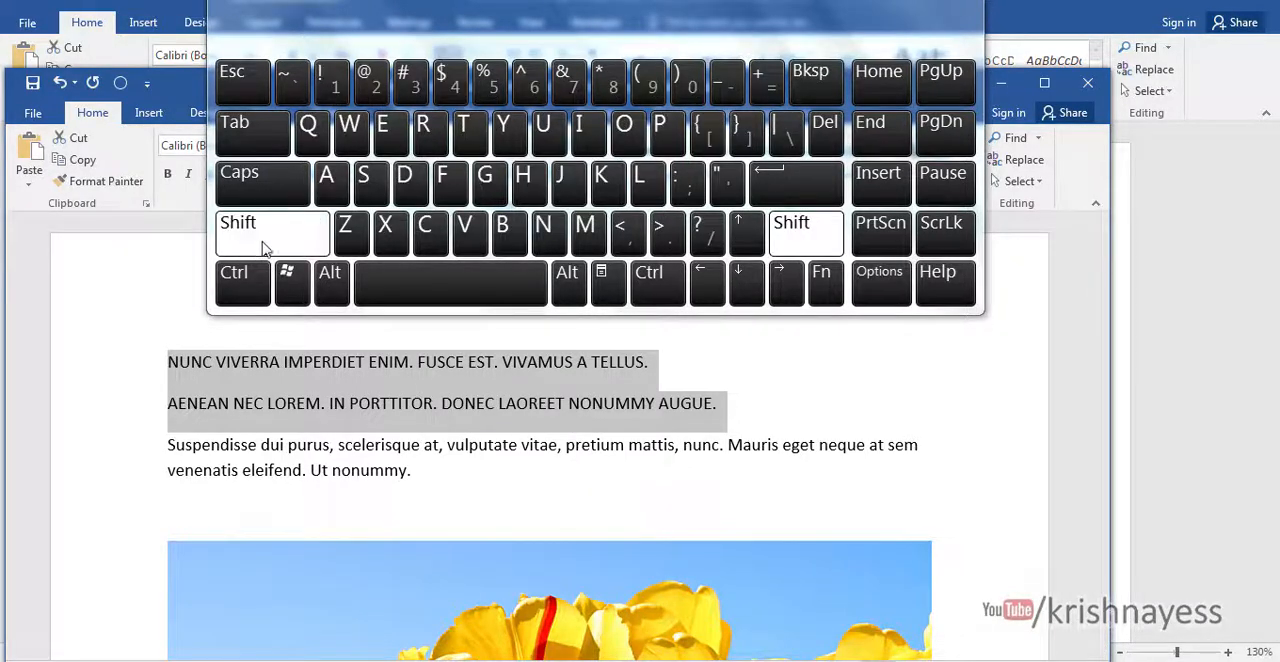
left_click(821, 282)
left_click(405, 80)
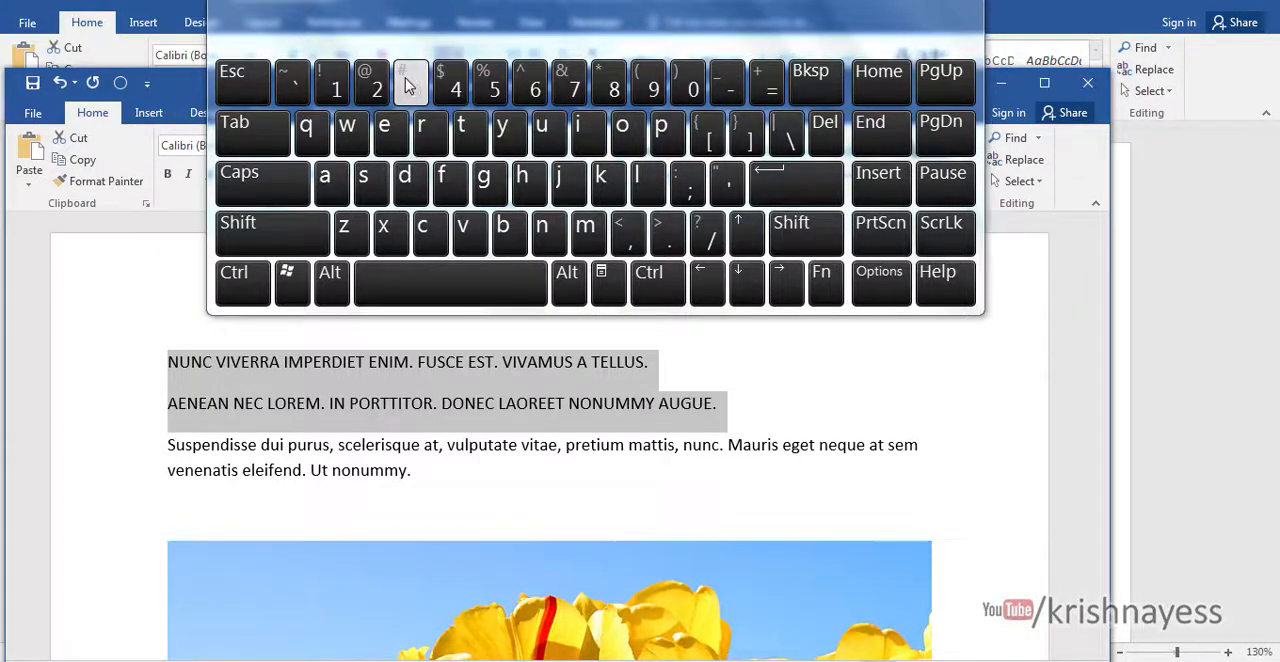
left_click(260, 235)
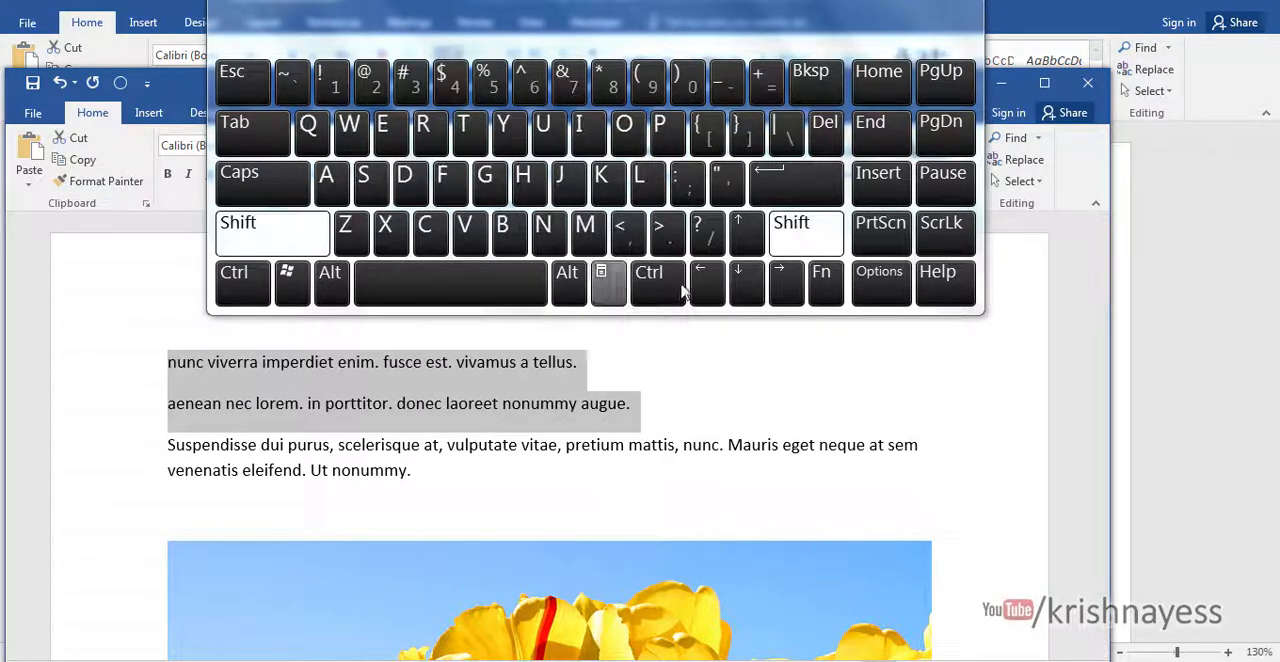
left_click(823, 282)
left_click(407, 88)
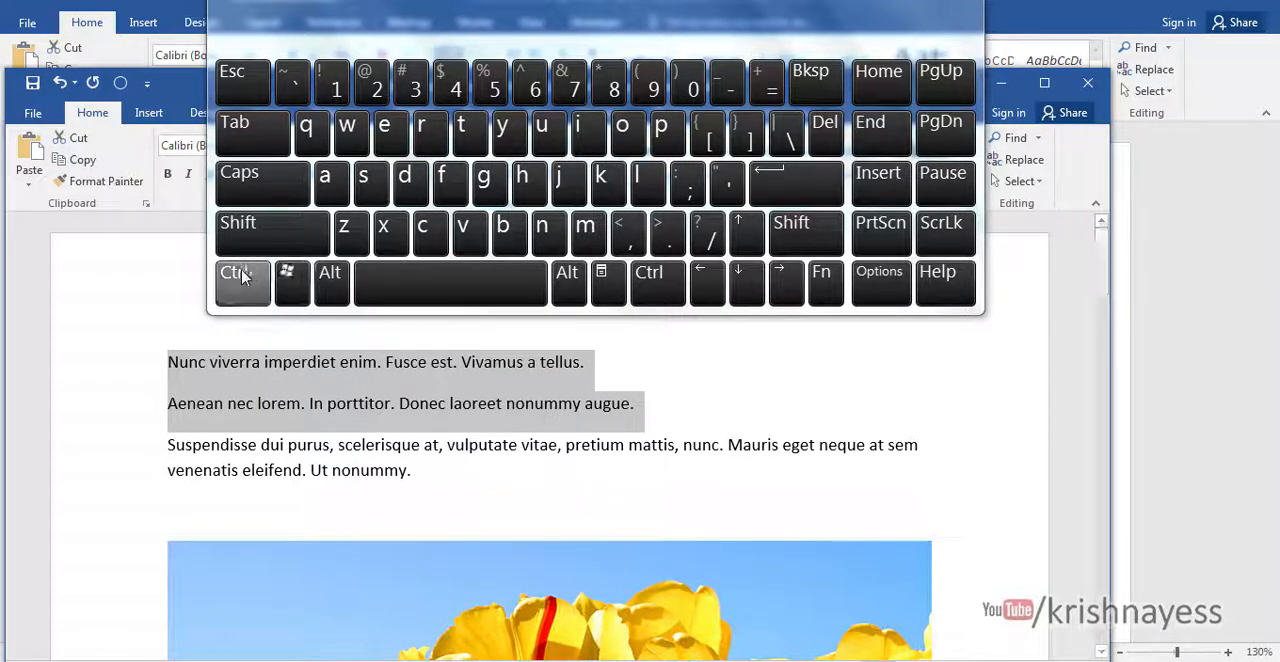
- Cycle the case of the two selected paragraphs to uppercase and on to lowercase with the On-Screen Keyboard
left_click(258, 233)
left_click(821, 284)
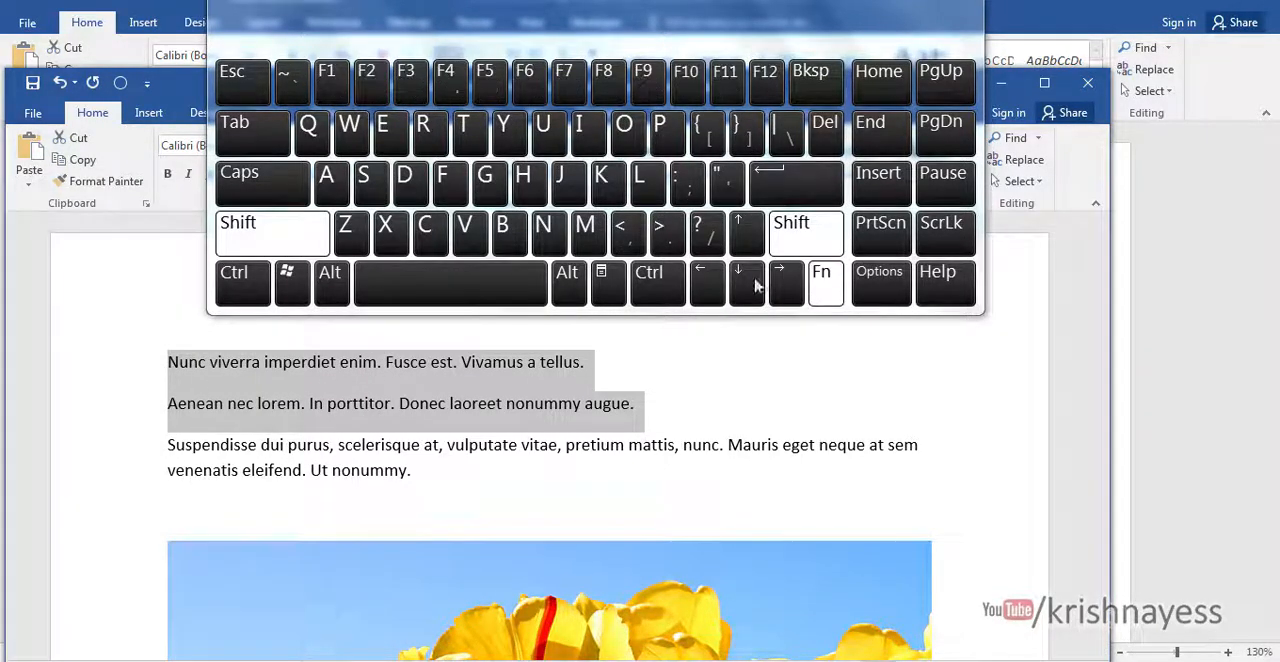
left_click(407, 88)
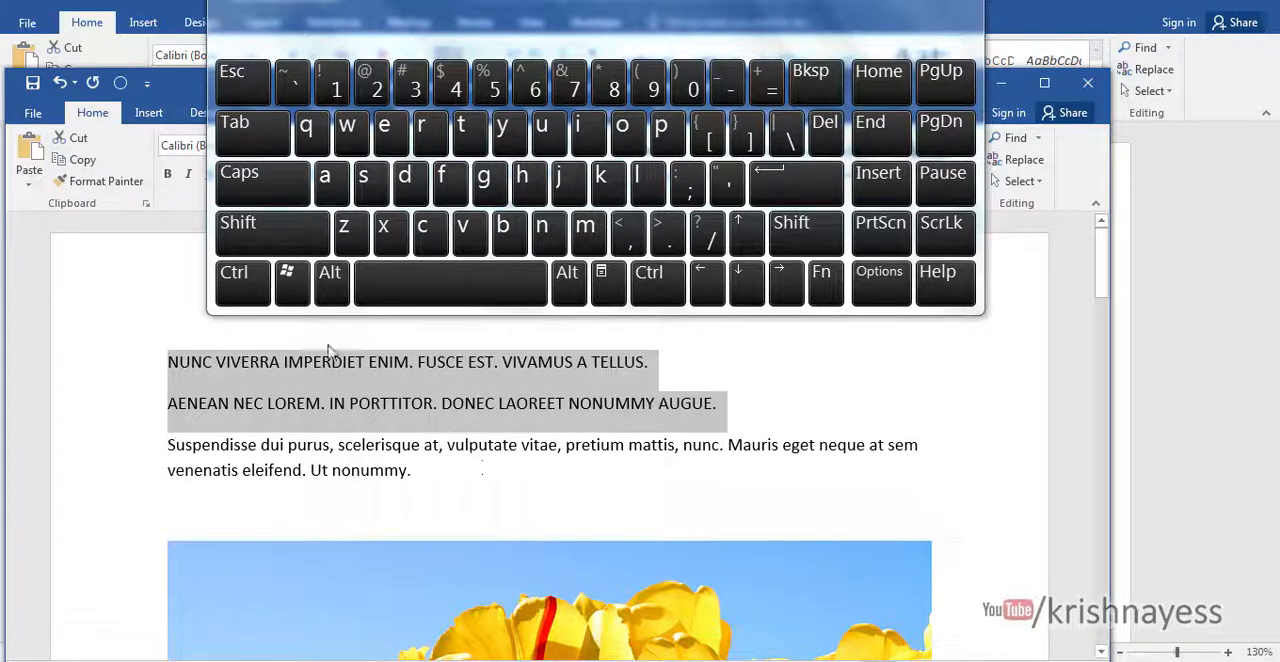
left_click(240, 282)
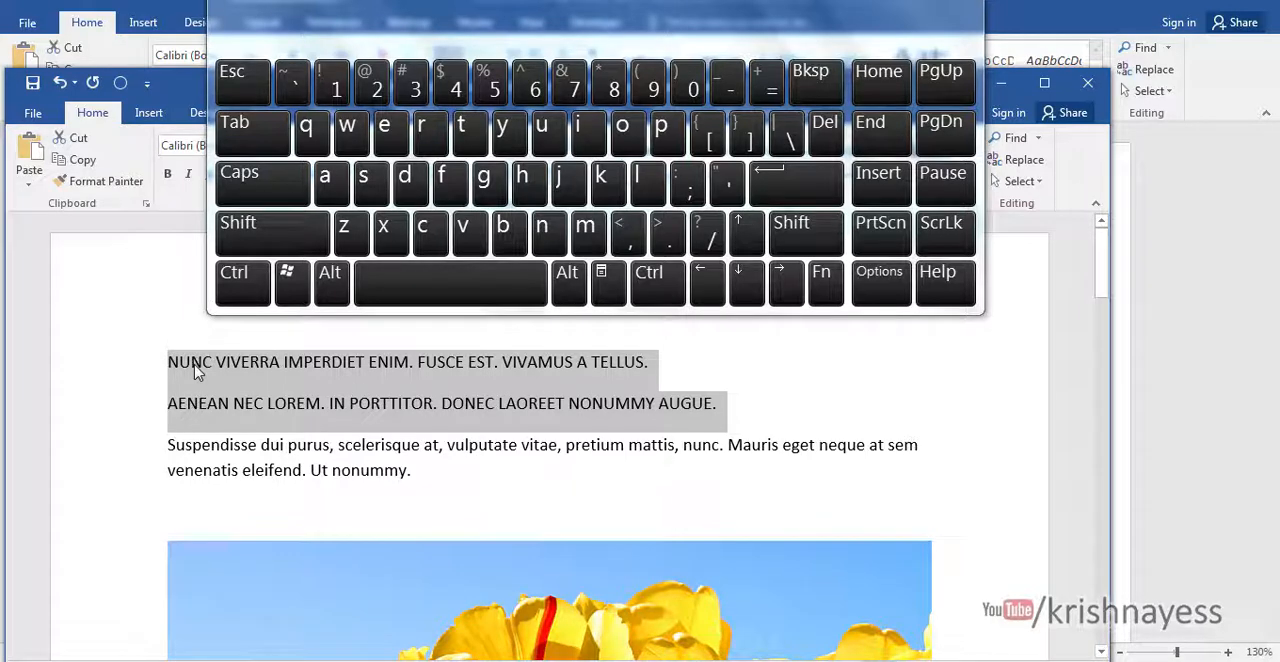
left_click(272, 234)
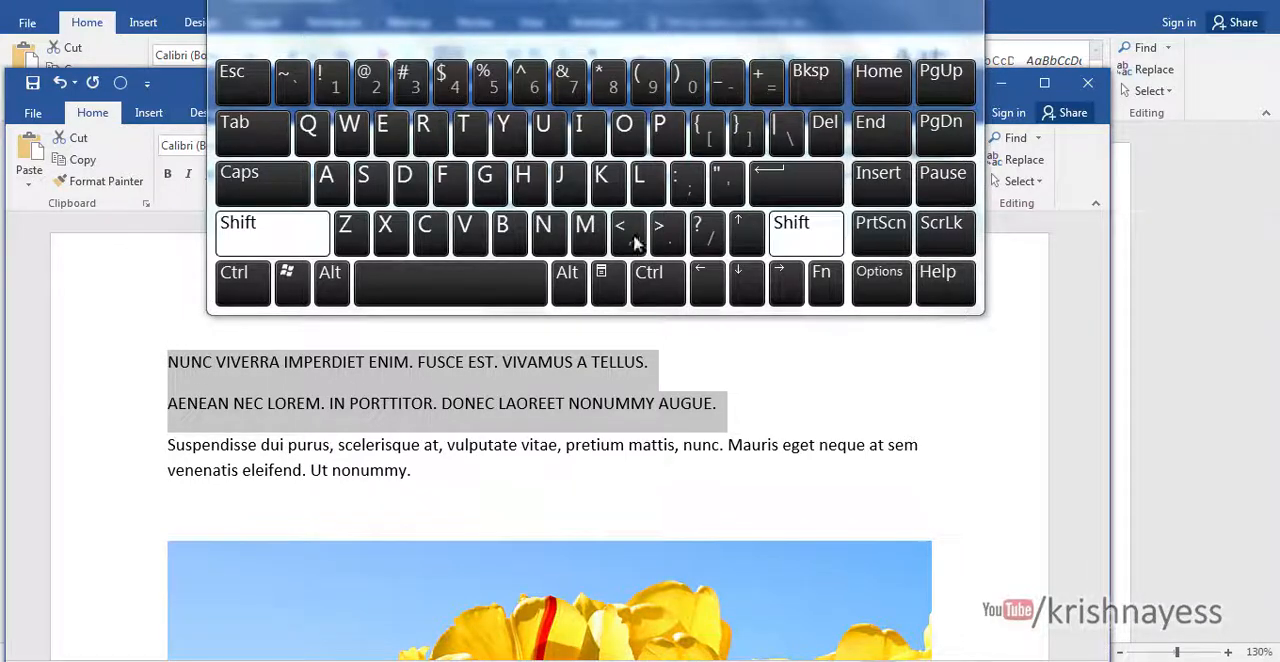
left_click(824, 279)
left_click(410, 86)
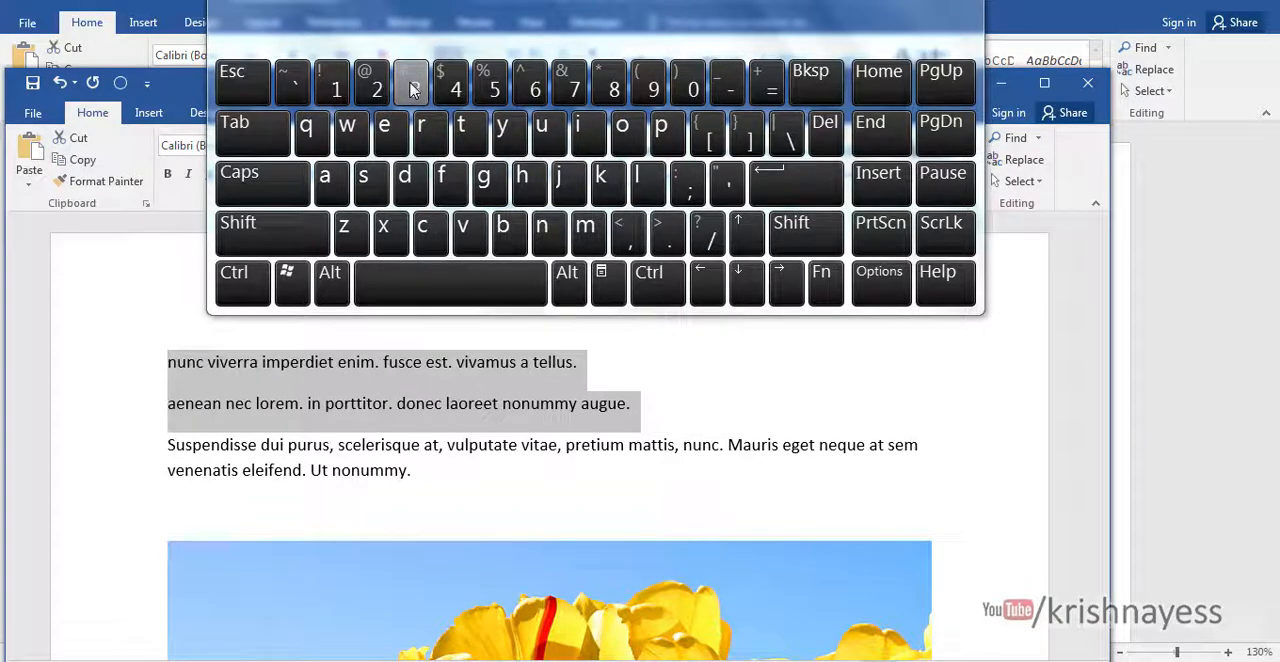
- Minimize the On-Screen Keyboard and switch to Document2 with the list of six tips
left_click(905, 6)
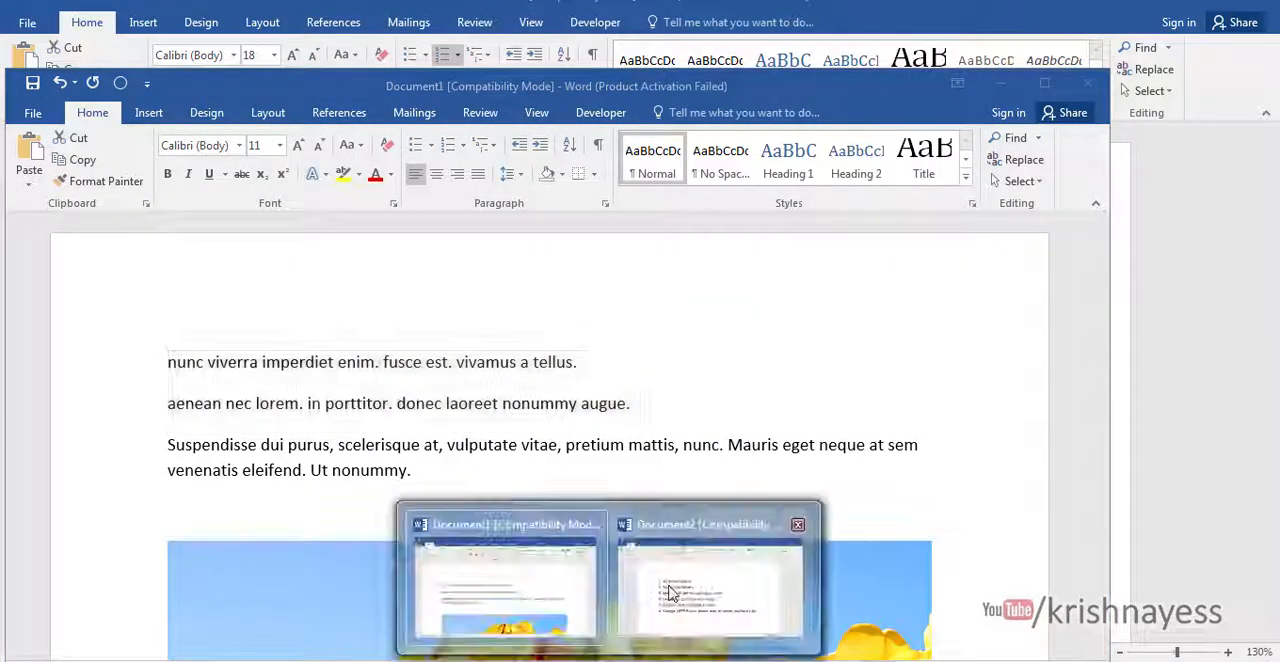
left_click(670, 592)
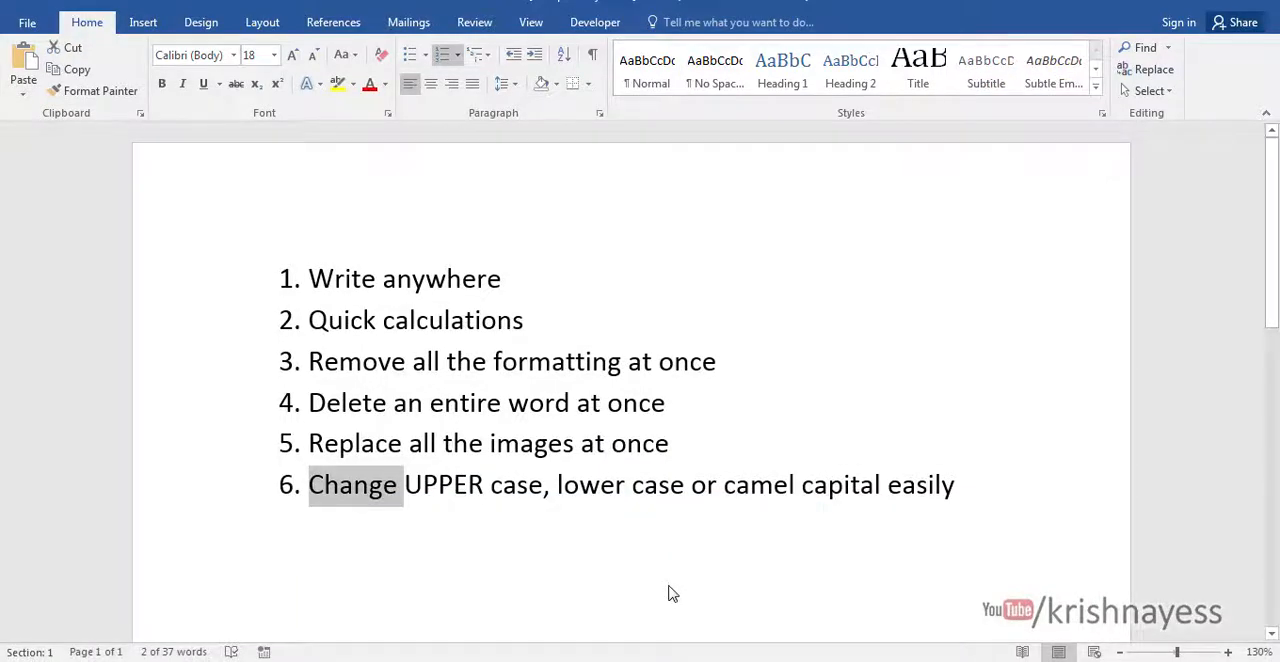